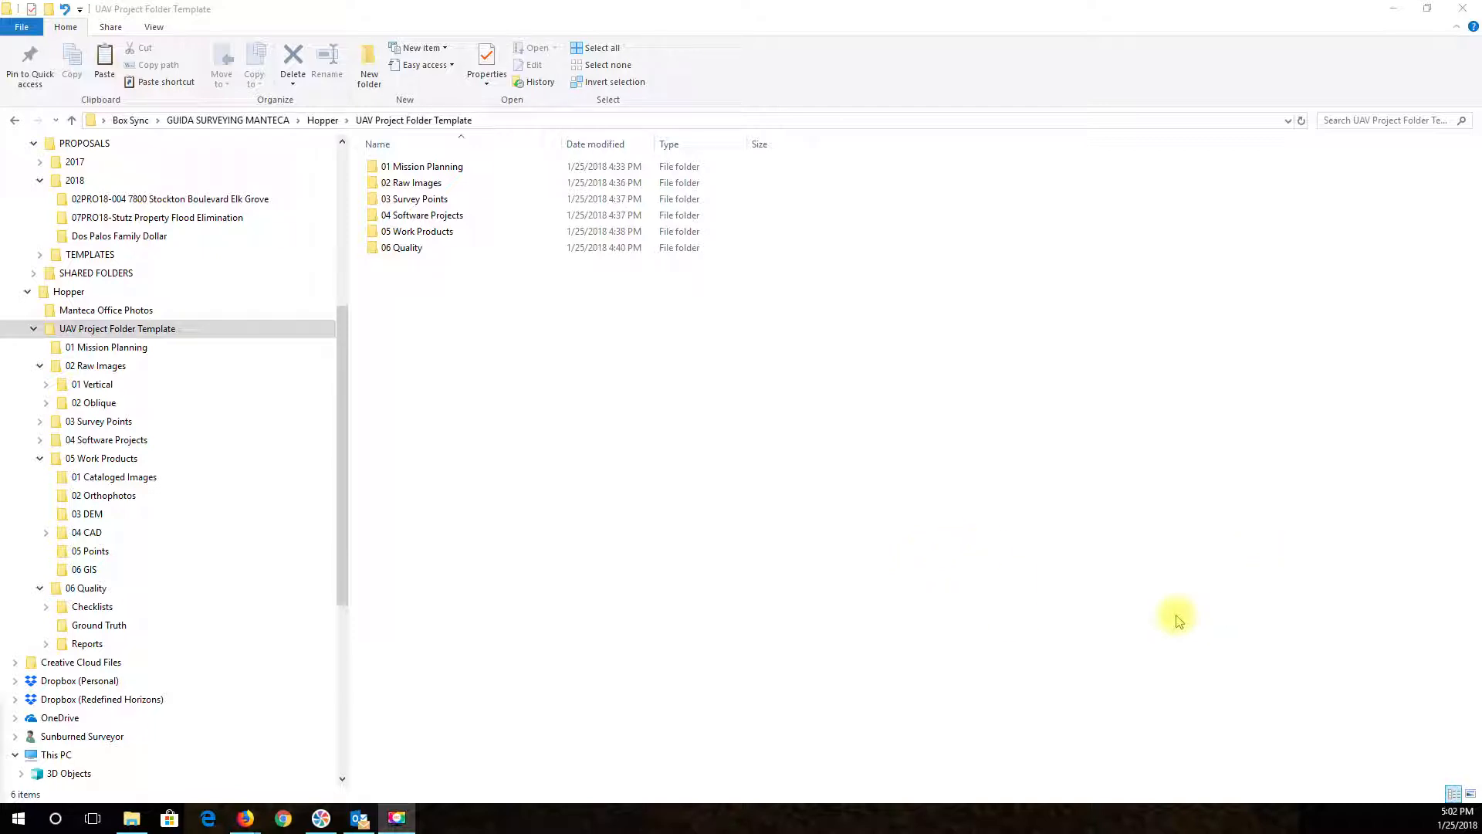
Rename the UAV Project Folder Template folder in Hopper as 0117-01952
left_click(327, 121)
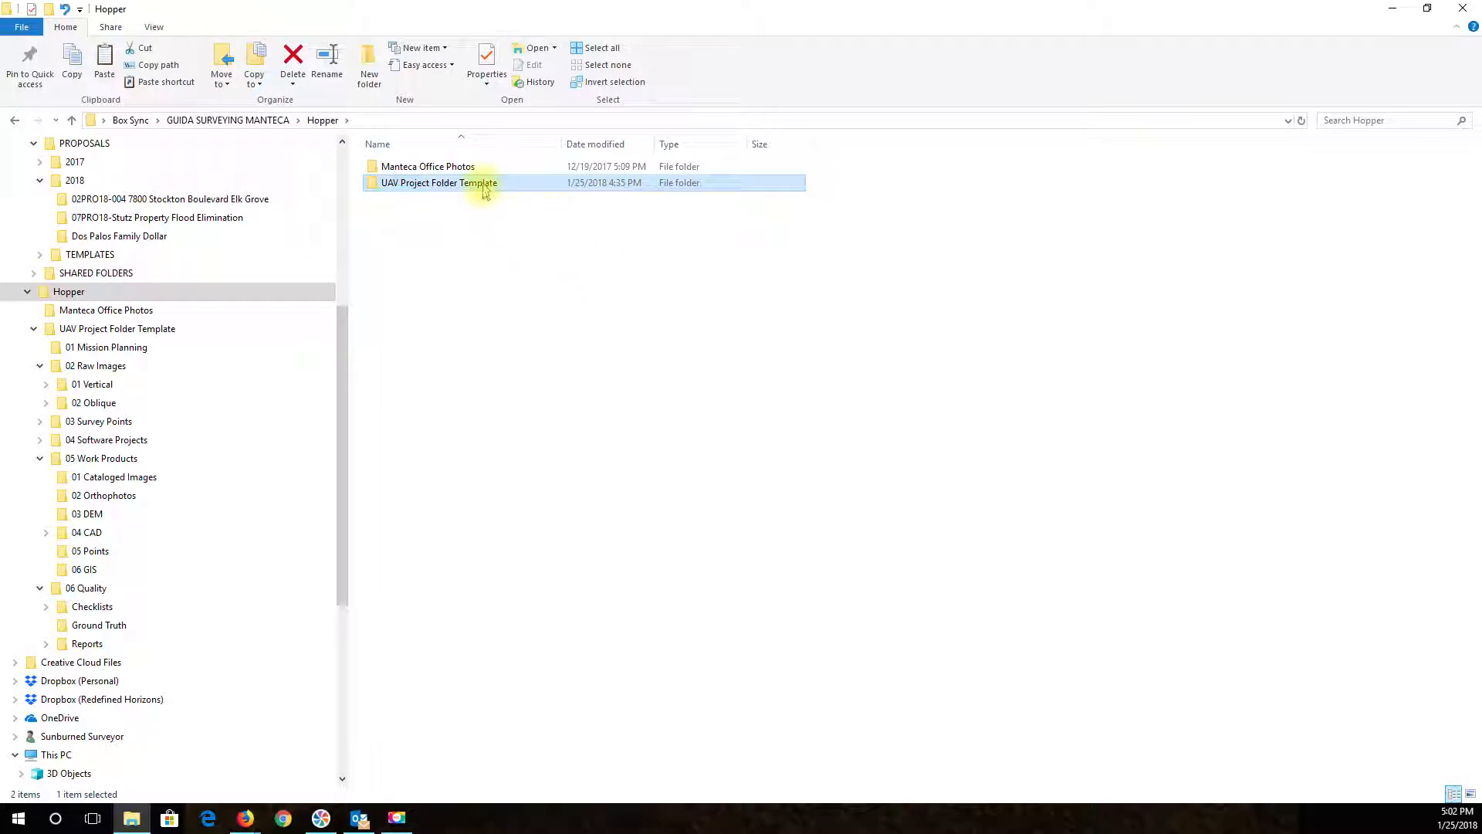
left_click(444, 185)
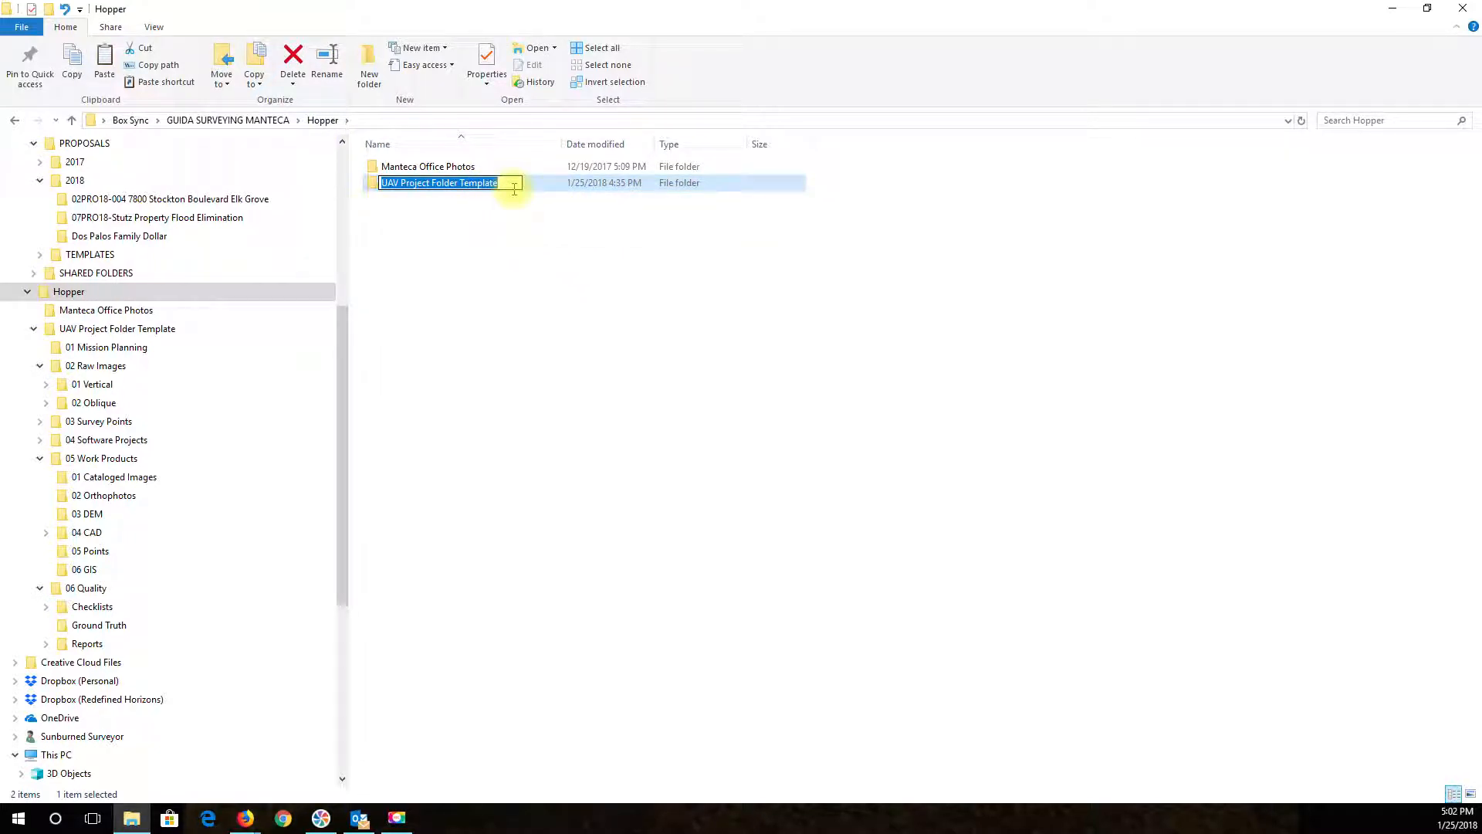
type("0117-01952")
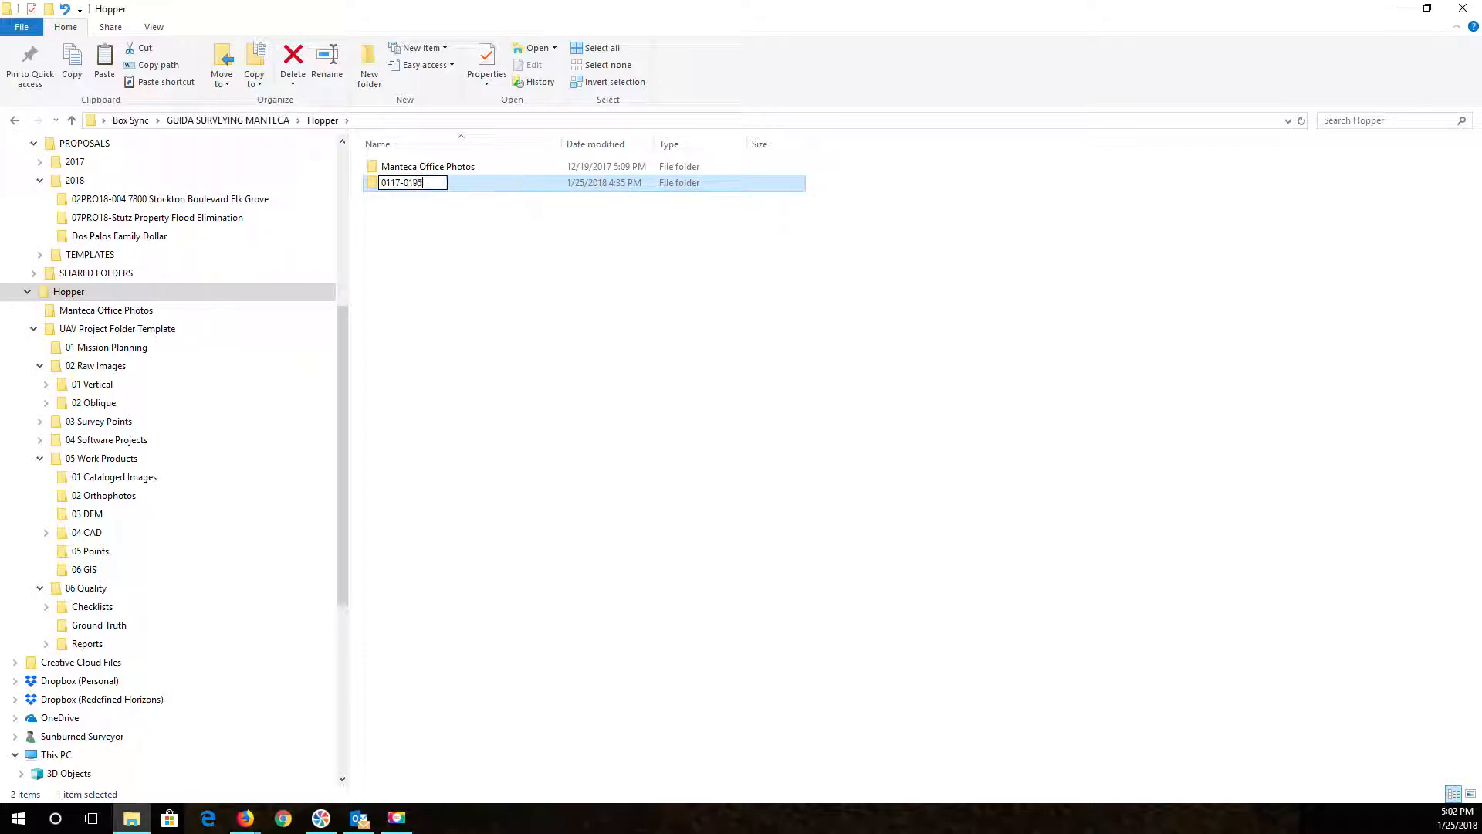
key("Return")
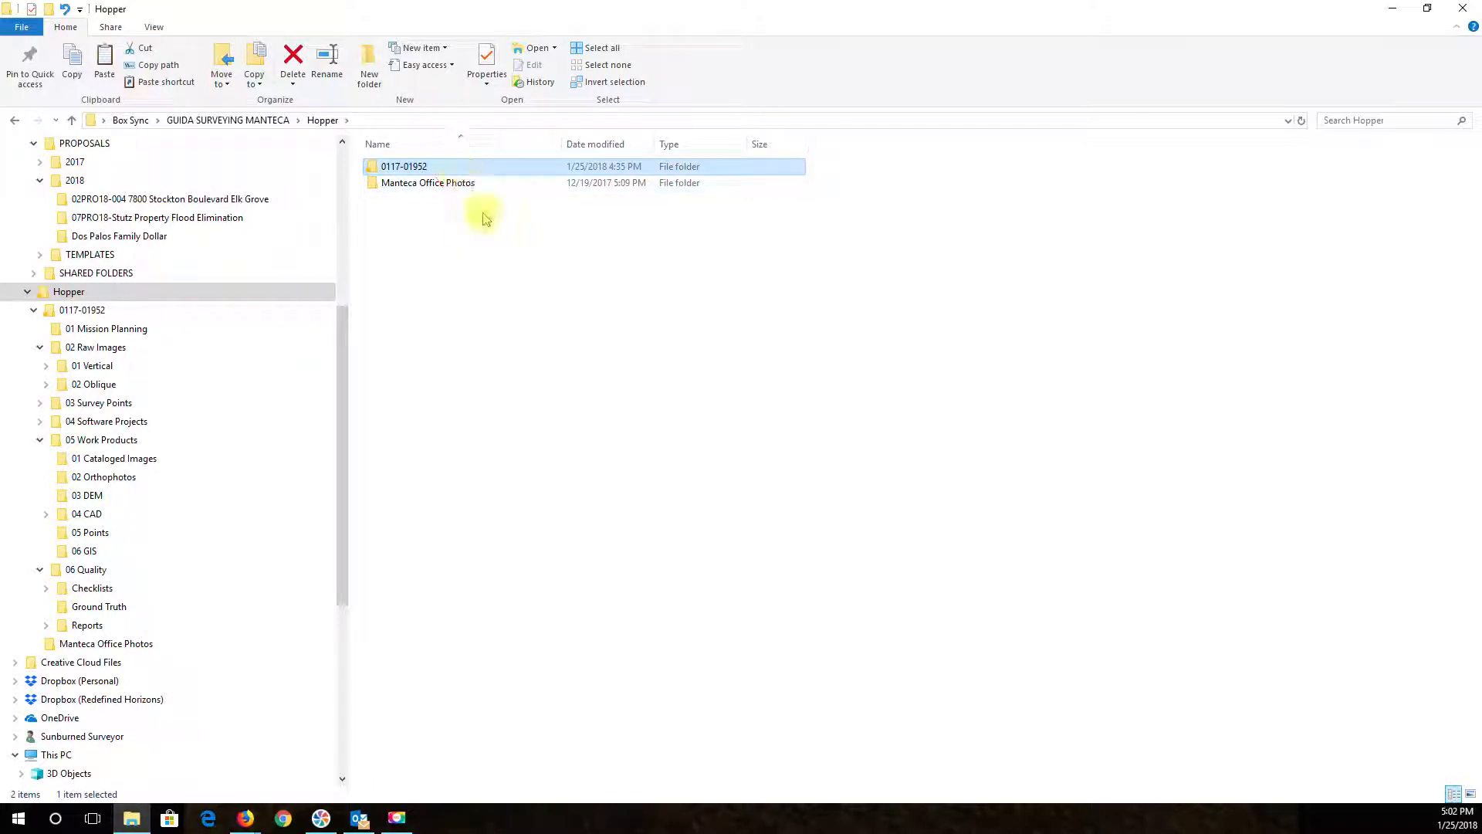
Open the 0117-01952 folder from Hopper and look over its numbered subfolders
left_click(421, 166)
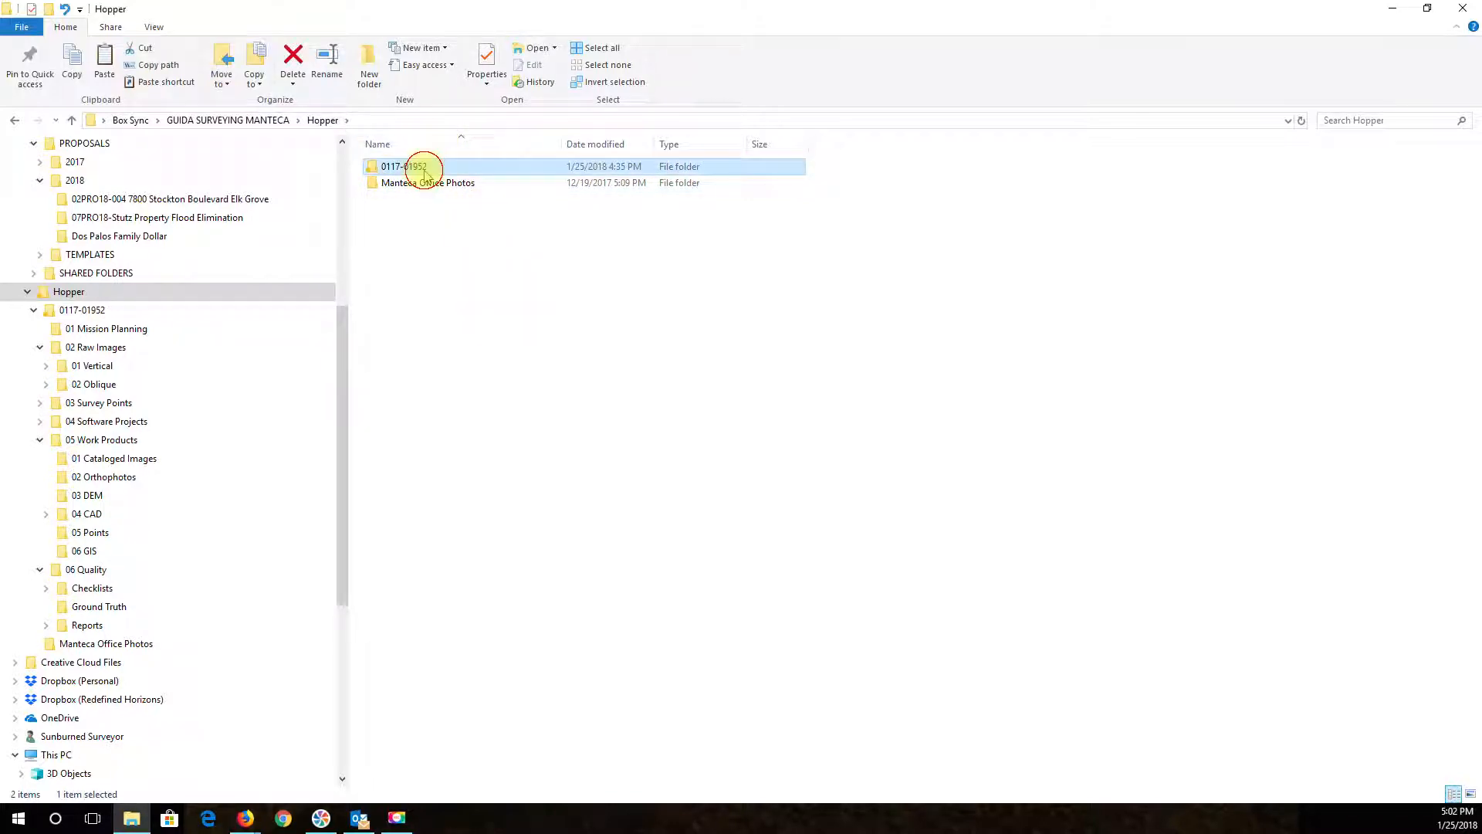
double_click(420, 165)
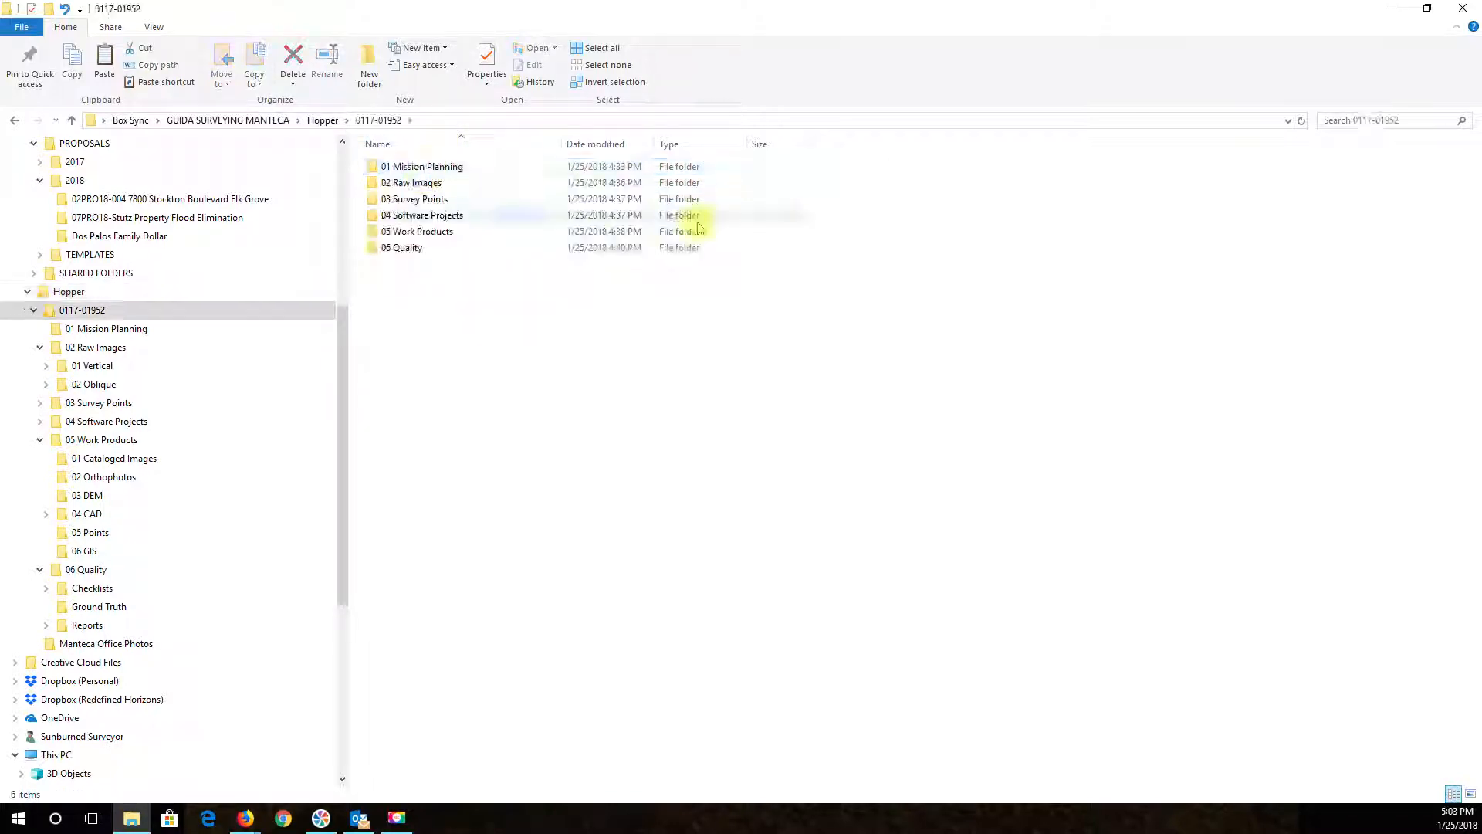
left_click(323, 120)
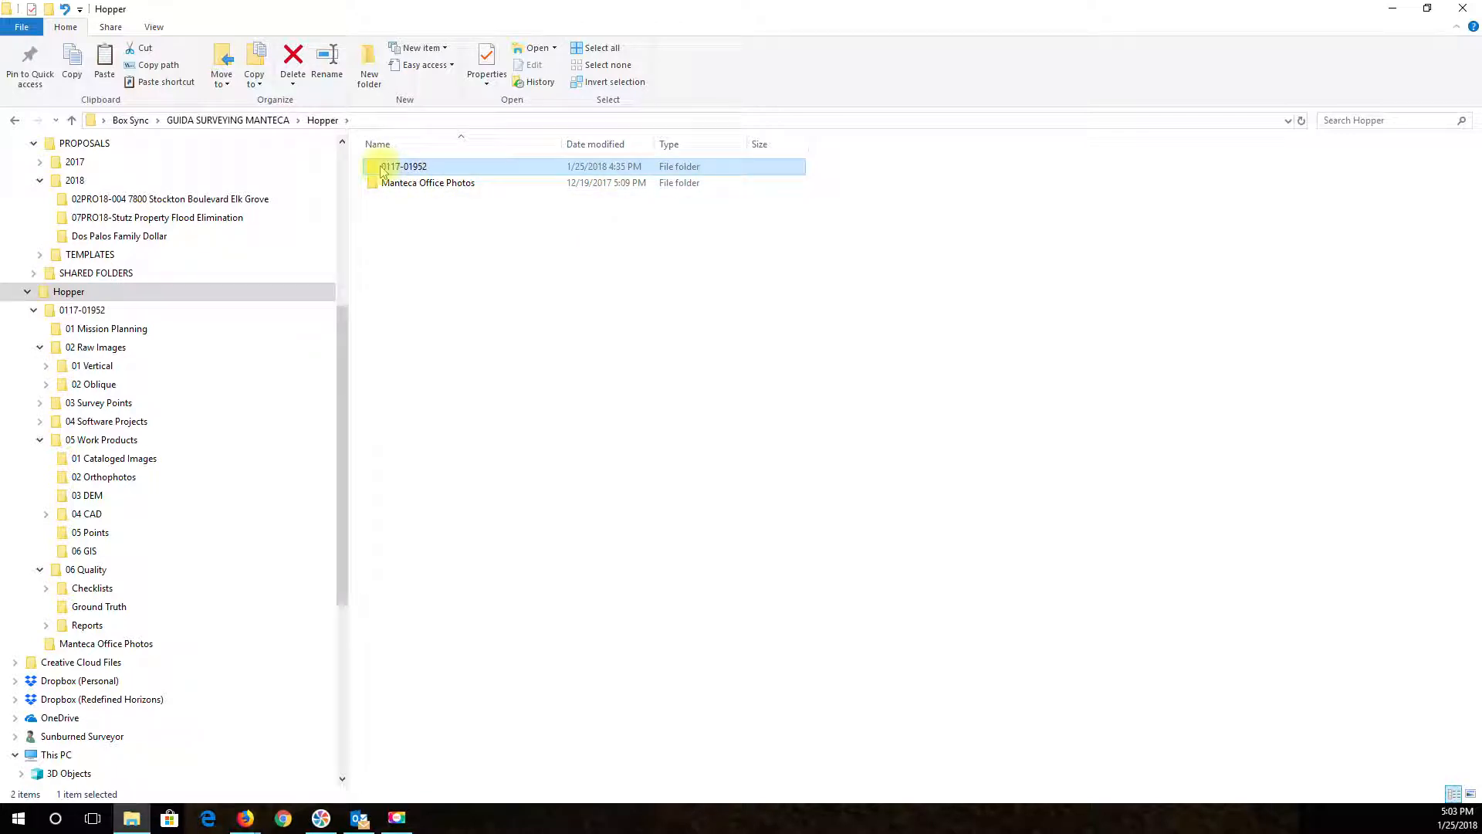
double_click(412, 168)
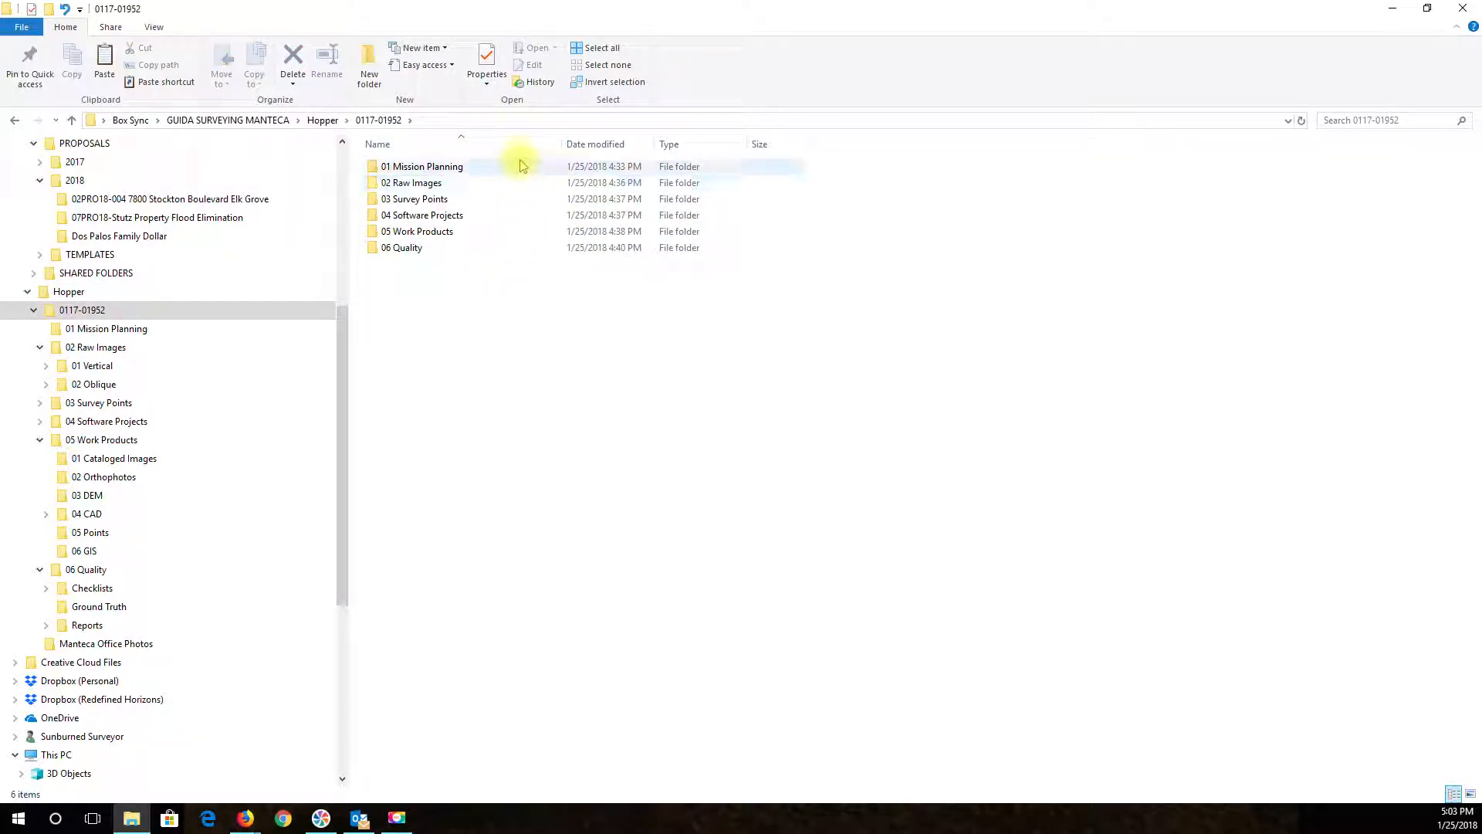
left_click(373, 122)
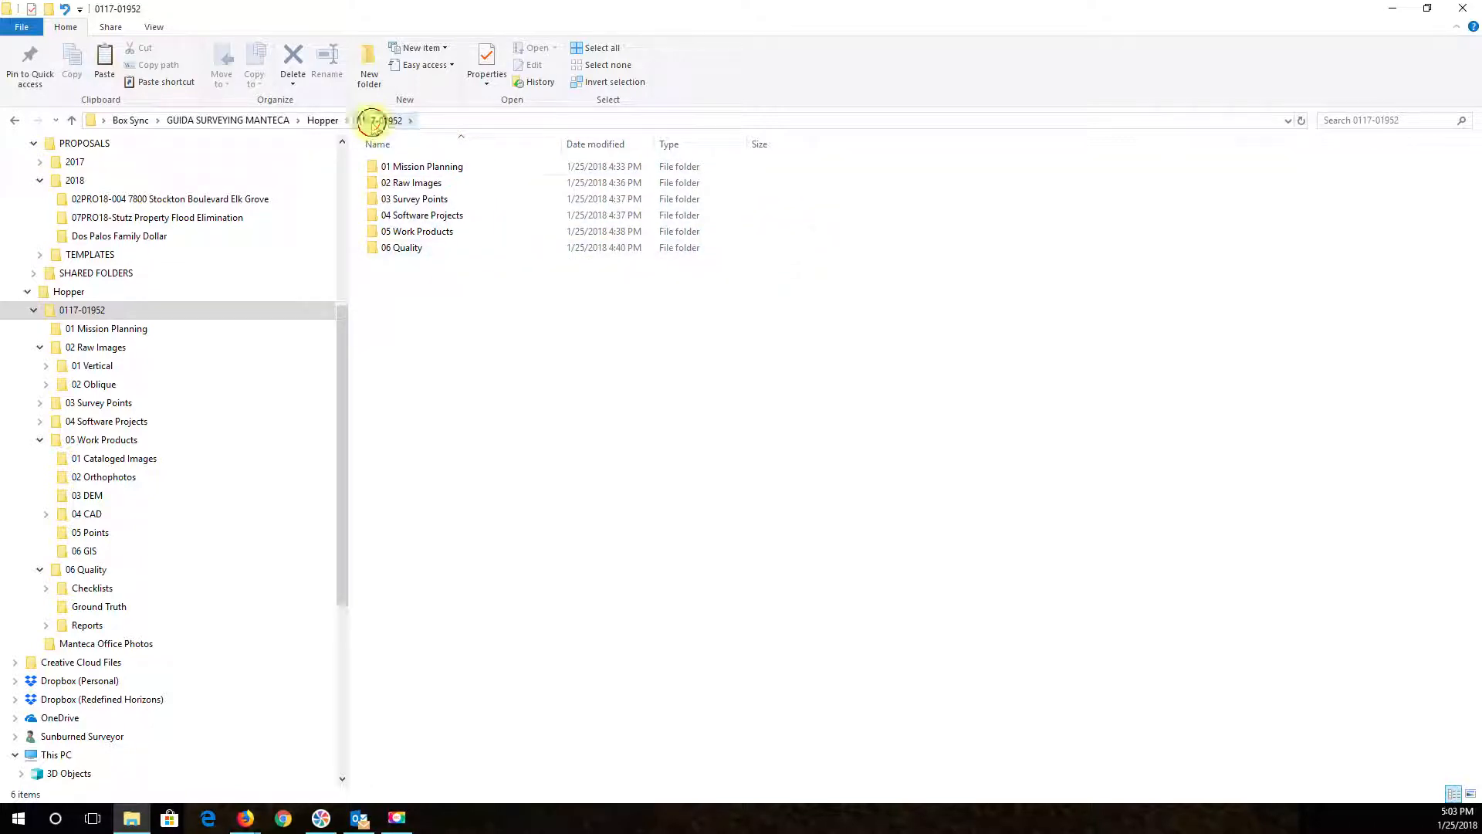
Rename the 0117-01952 folder in Hopper as UAV Project Structure Template
left_click(322, 119)
right_click(426, 166)
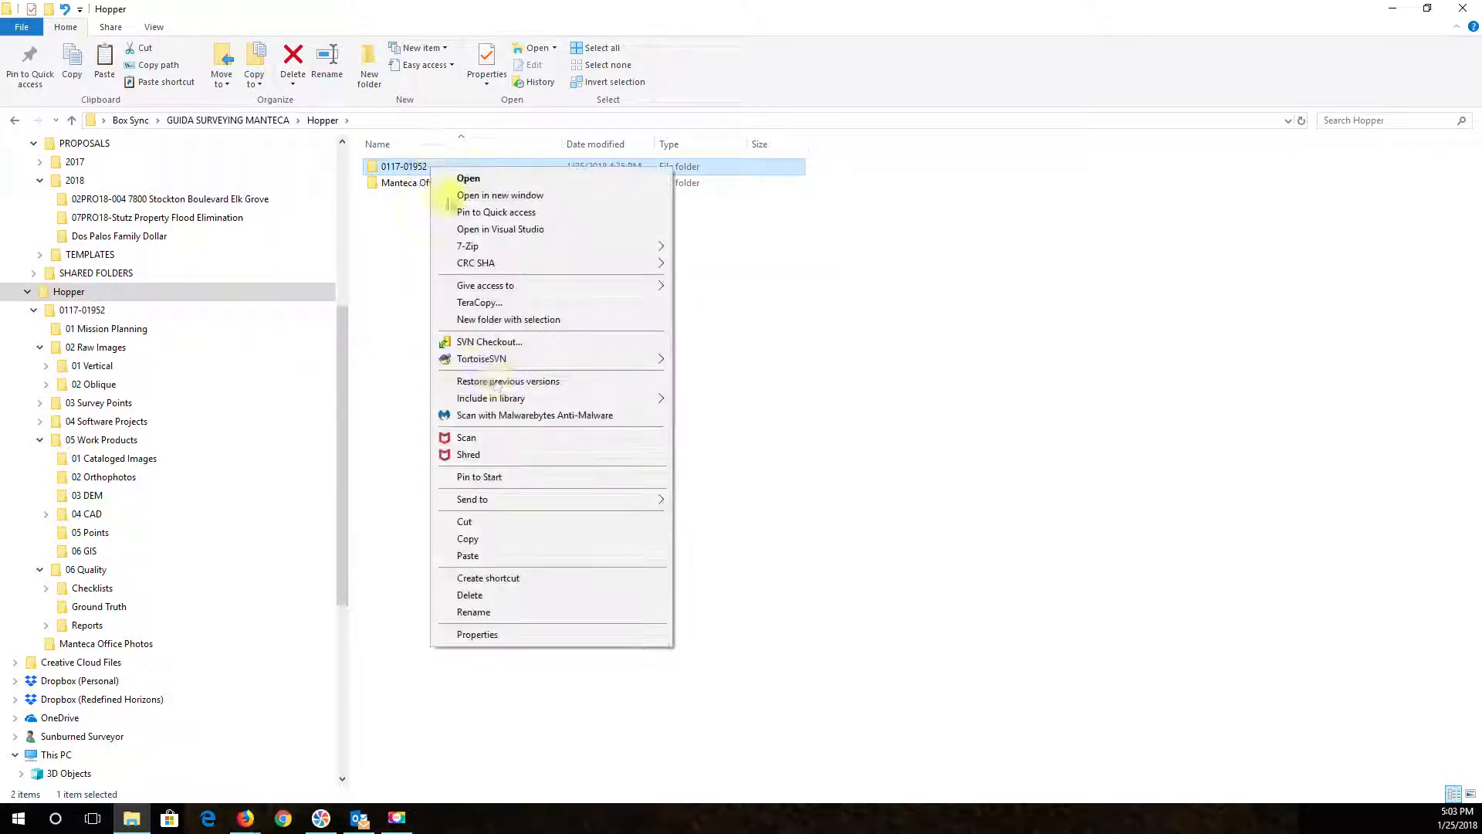
left_click(510, 610)
type("UAV")
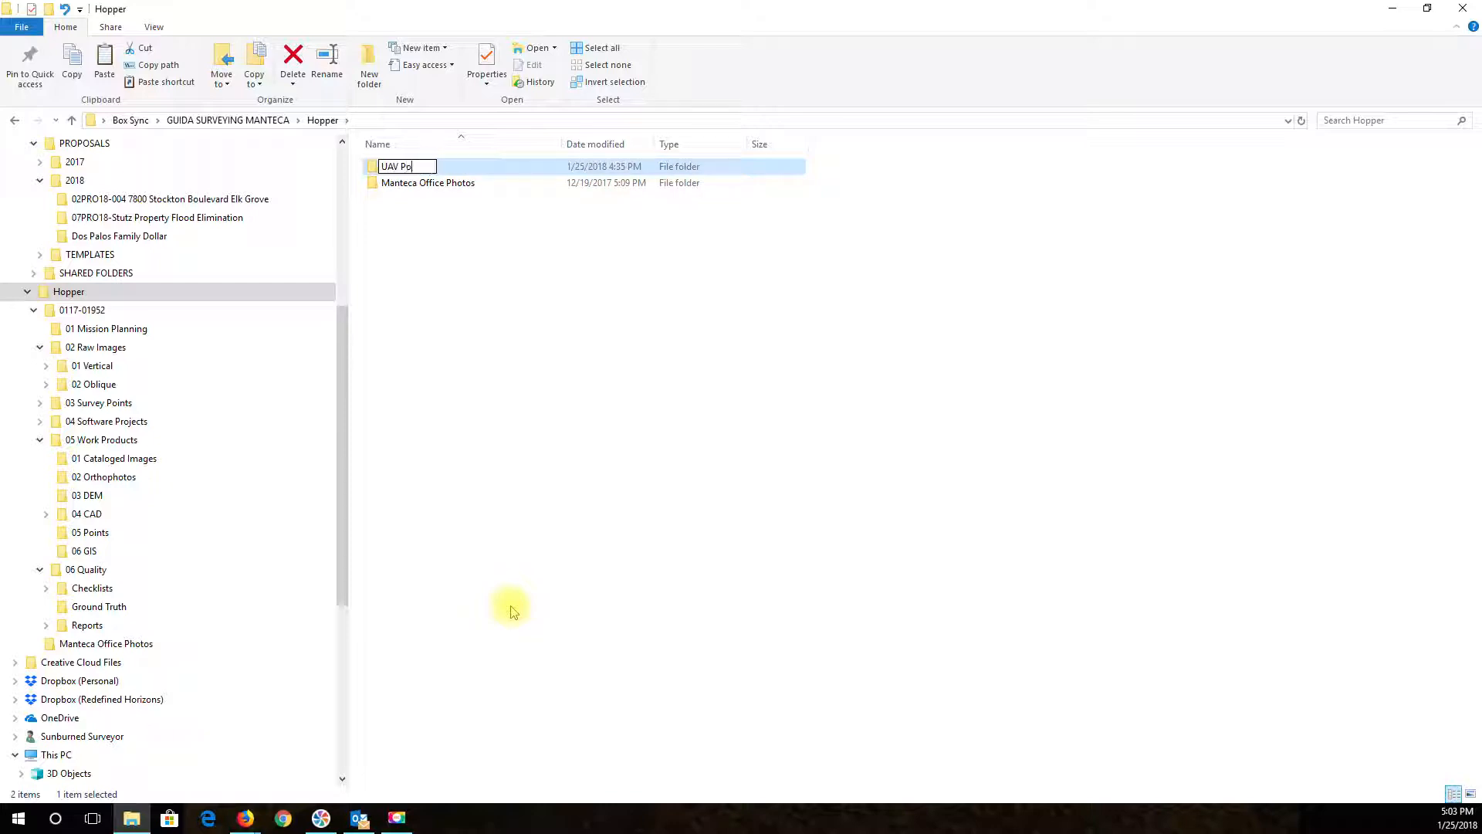
type(" Project Structure Template")
key("Return")
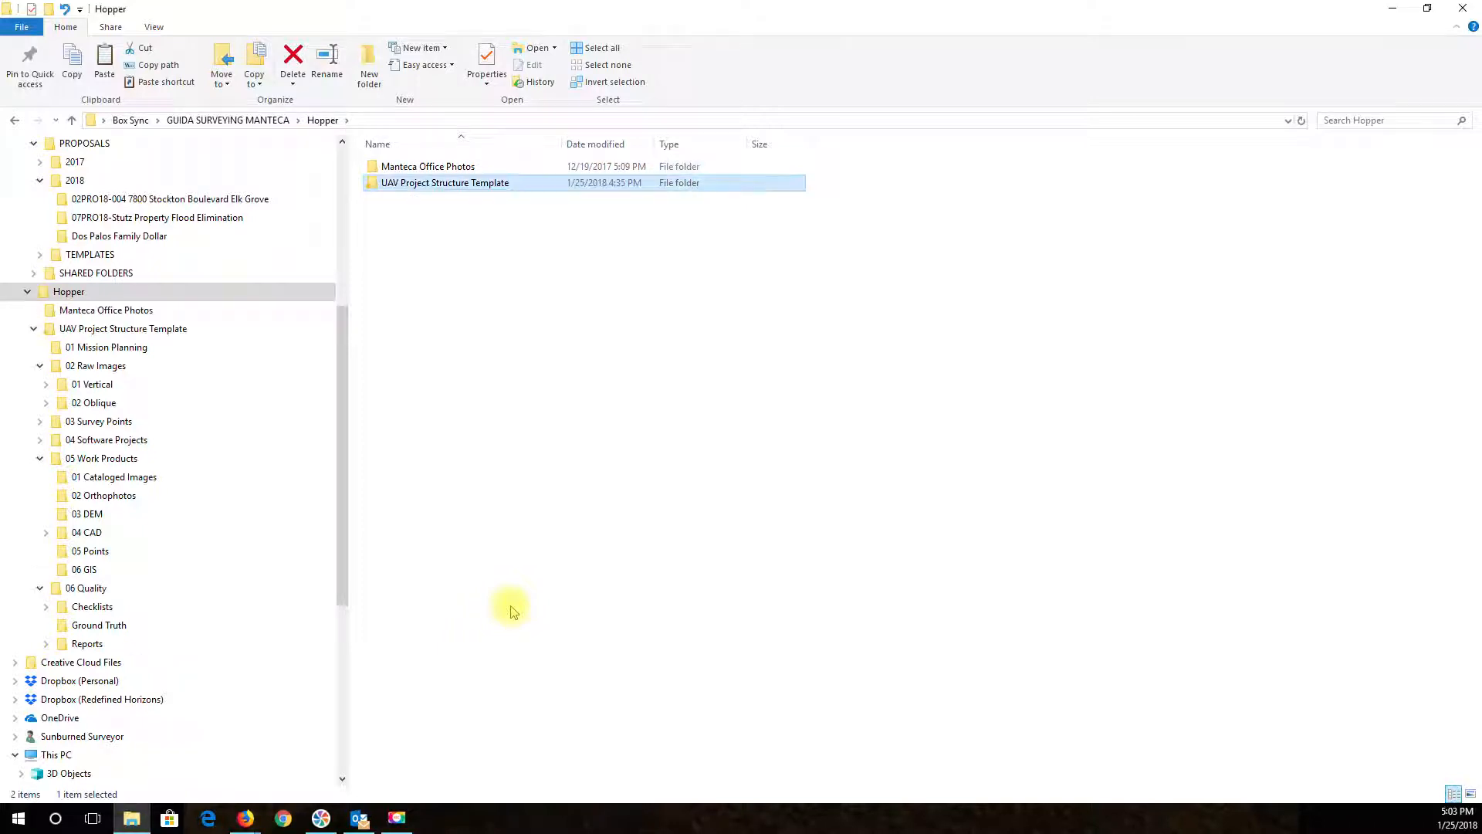
Open the UAV Project Structure Template folder and review its subfolders from 01 Mission Planning to 06 Quality
double_click(490, 183)
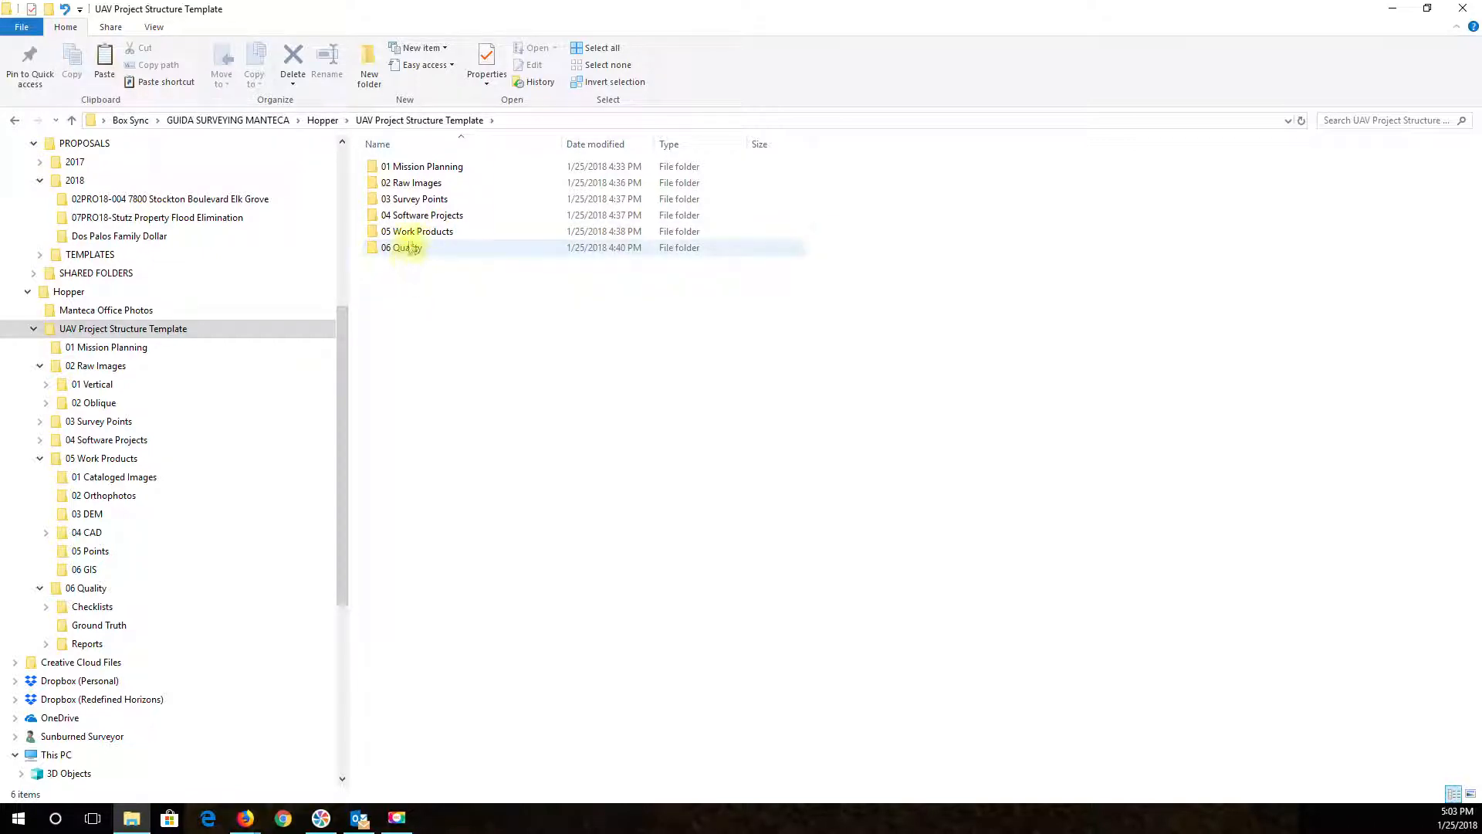
mouse_move(413, 257)
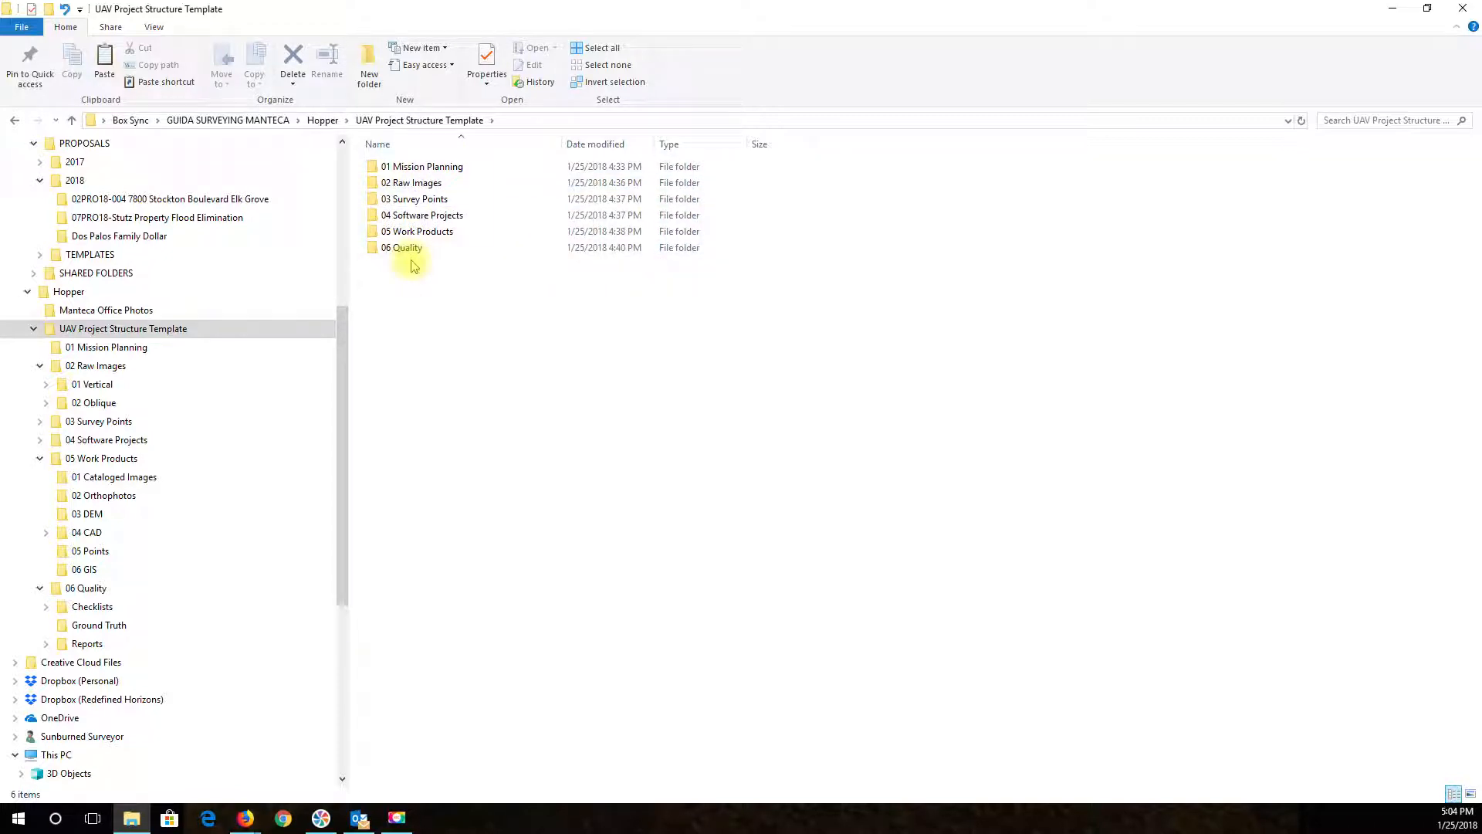
left_click(429, 166)
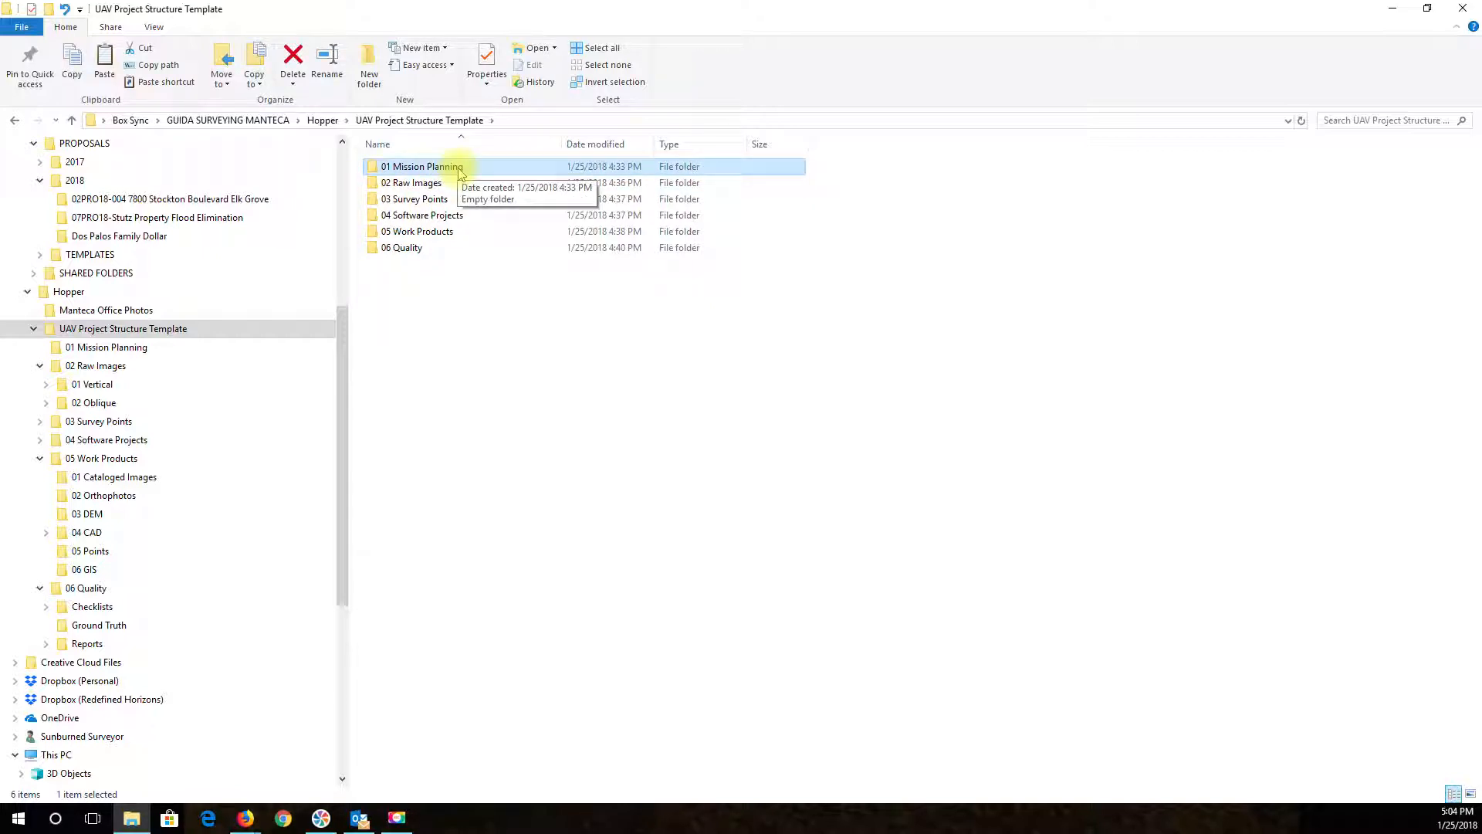
left_click(427, 248)
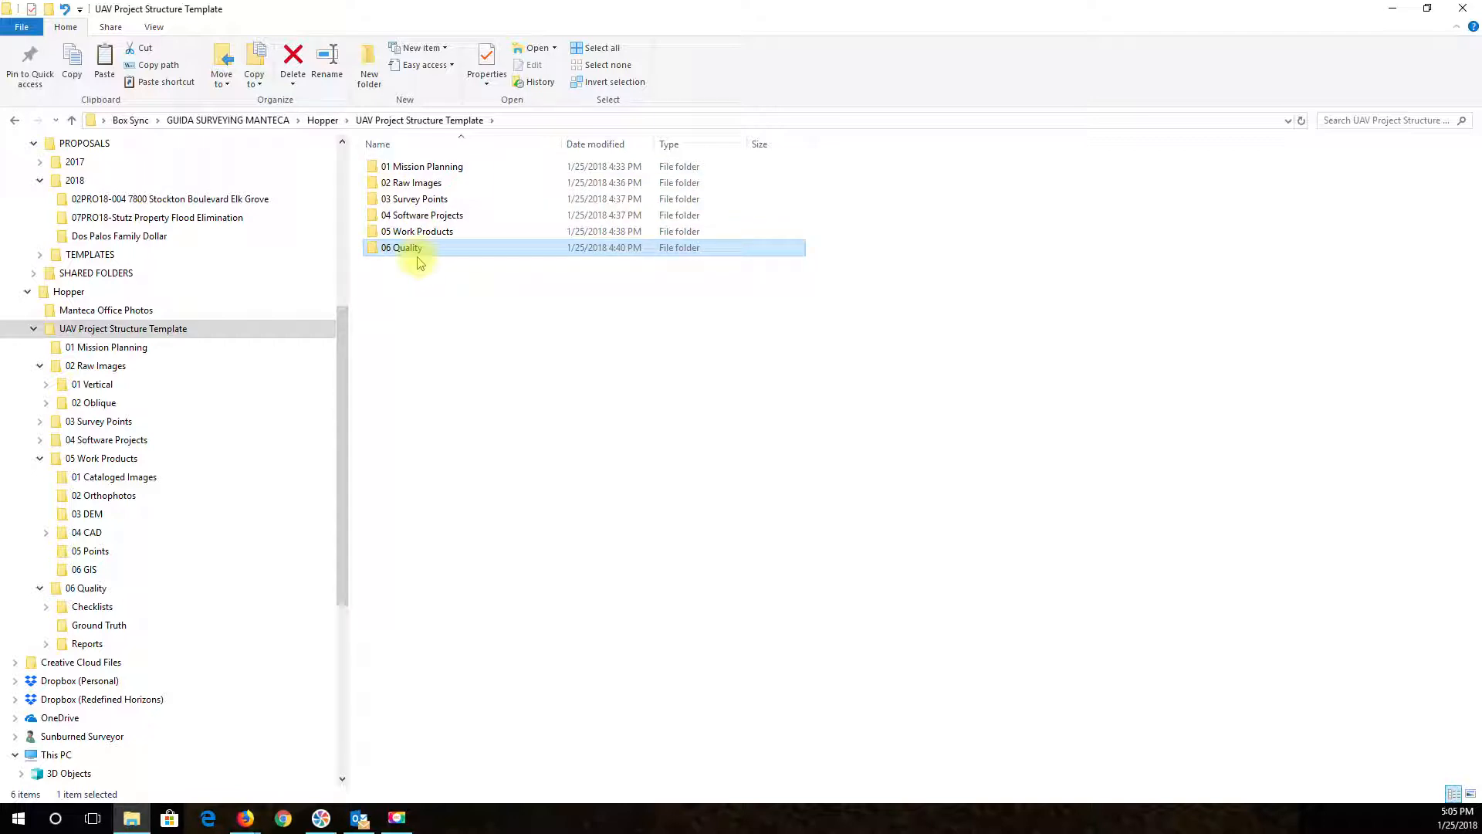
Create a folder named 01 Flight Plan Exhibit inside the 01 Mission Planning folder
double_click(421, 166)
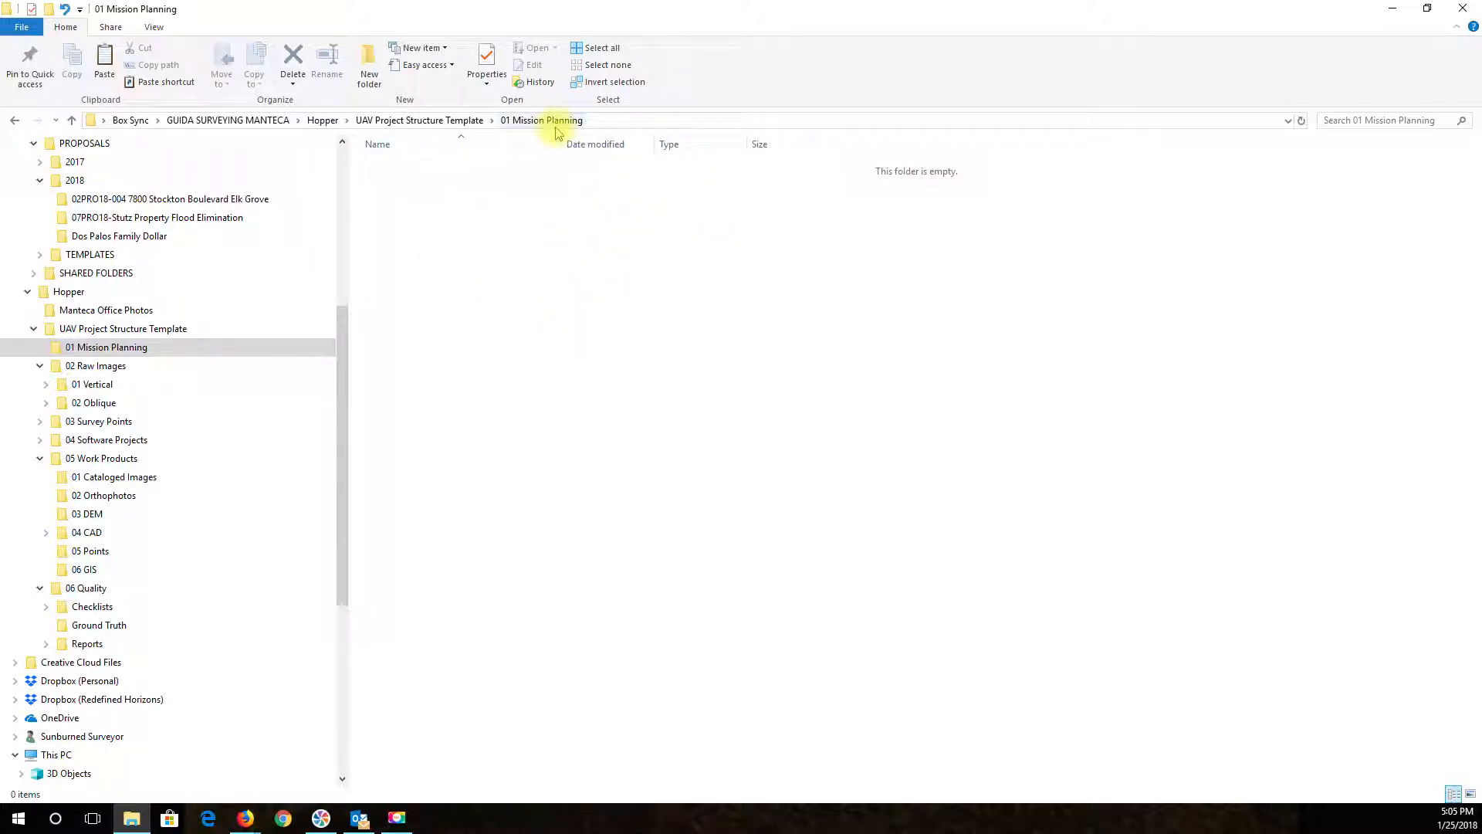
left_click(459, 204)
mouse_move(530, 440)
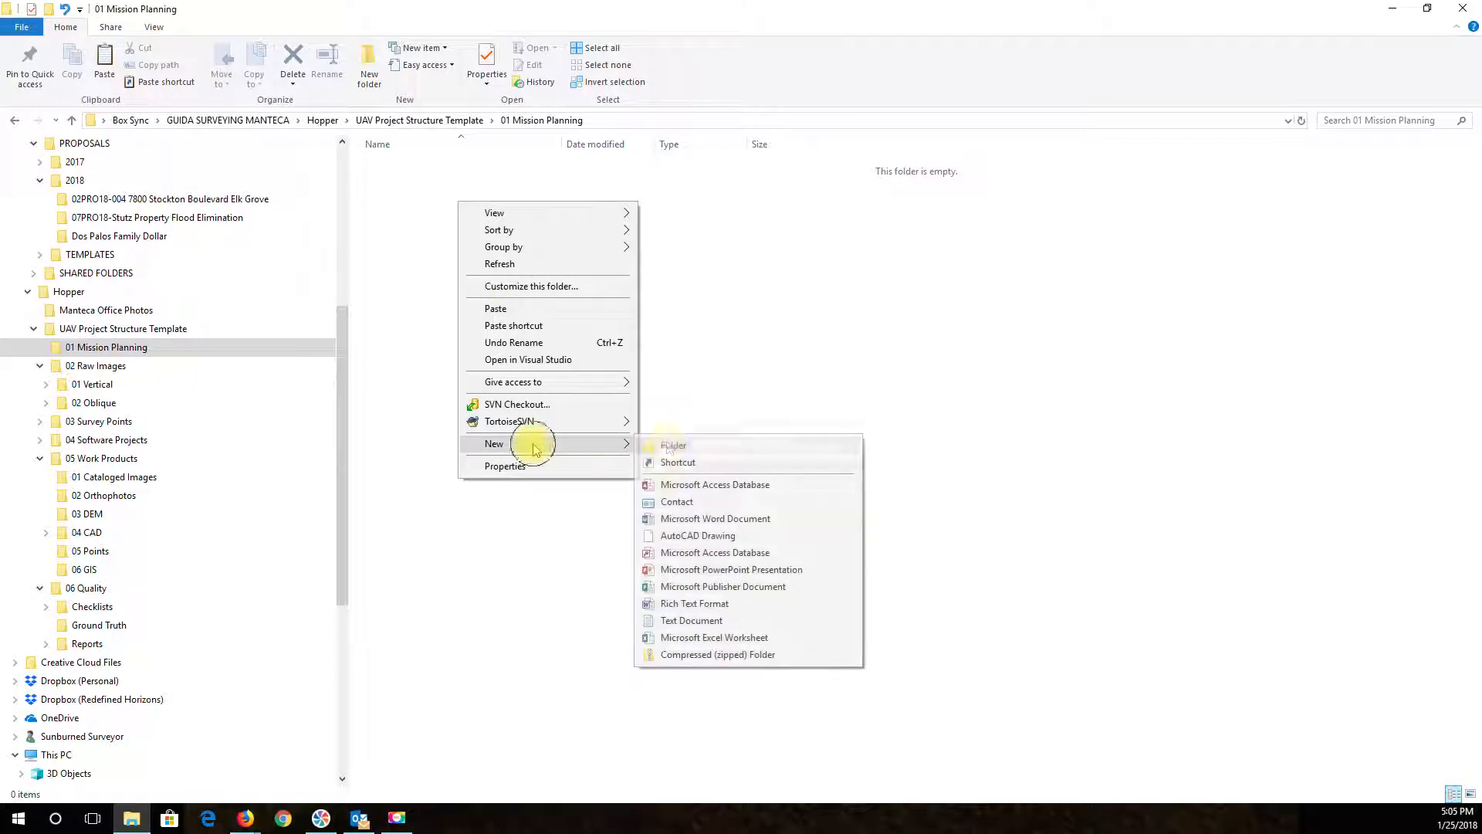
left_click(682, 446)
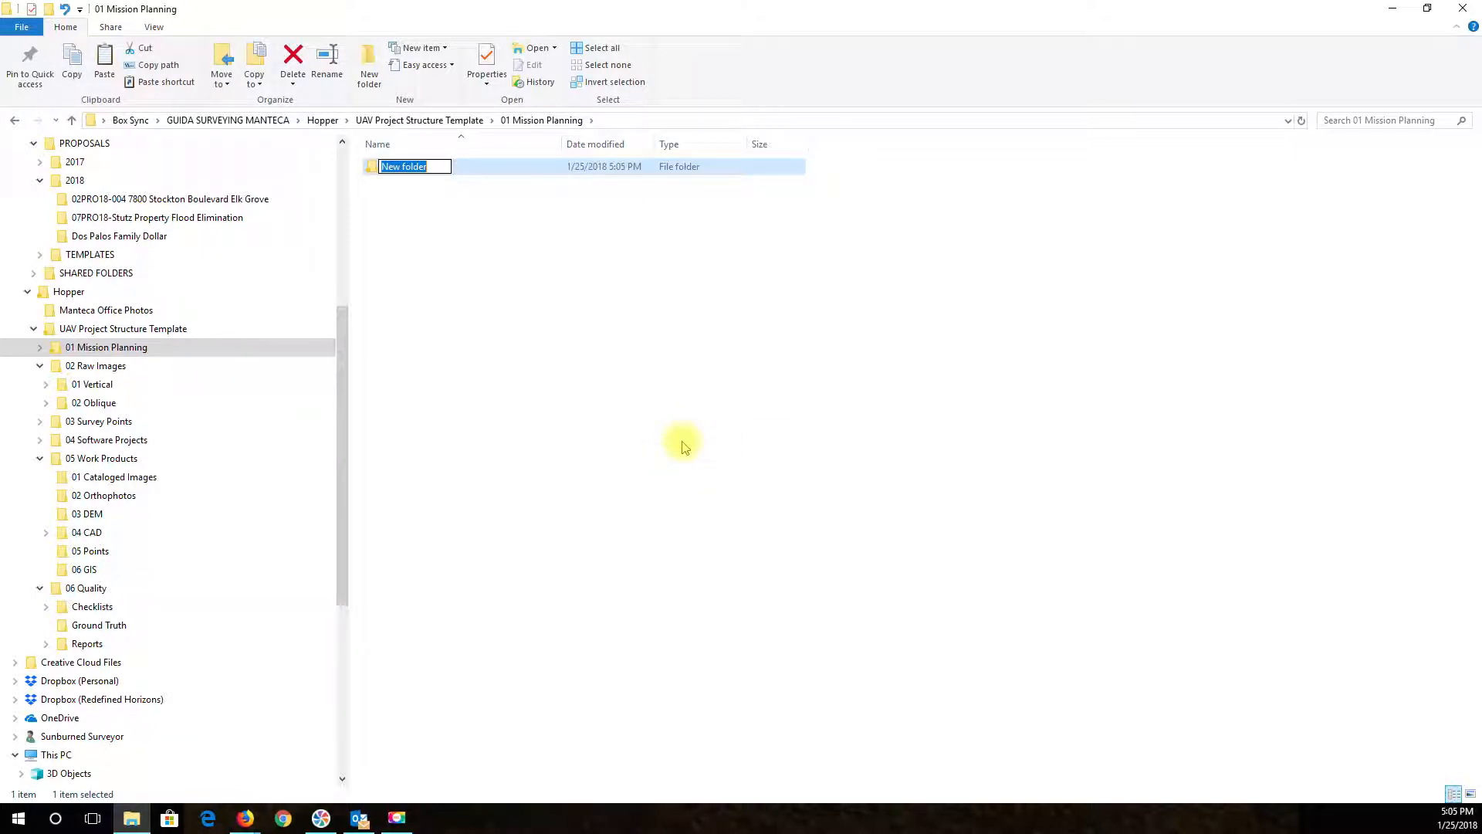
type("01")
key("BackSpace")
key("BackSpace")
key("BackSpace")
type("Flight Plan Exhibit")
key("Return")
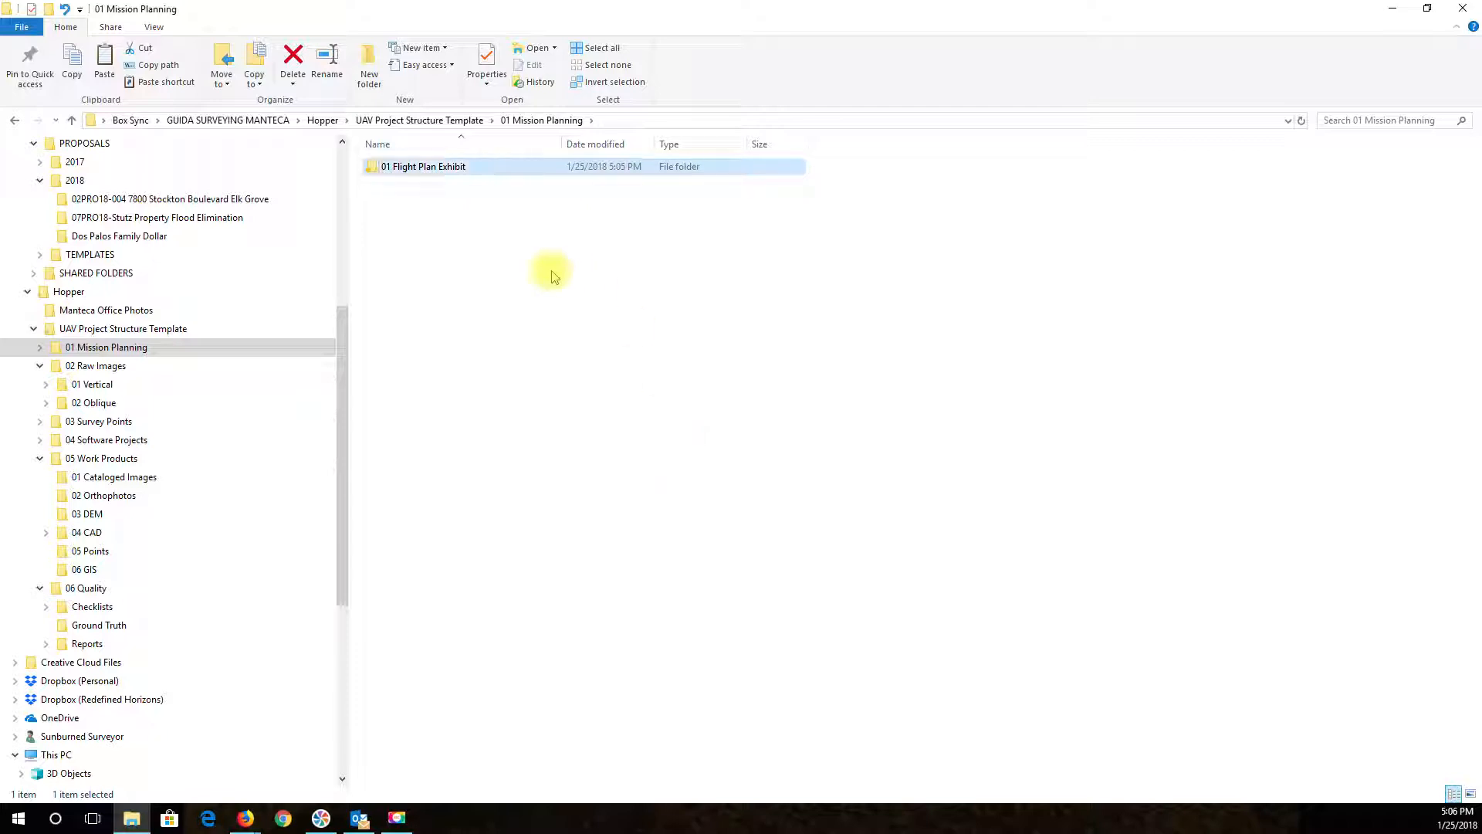
Add a second folder named 02 Charts inside 01 Mission Planning
right_click(550, 271)
mouse_move(622, 513)
left_click(805, 513)
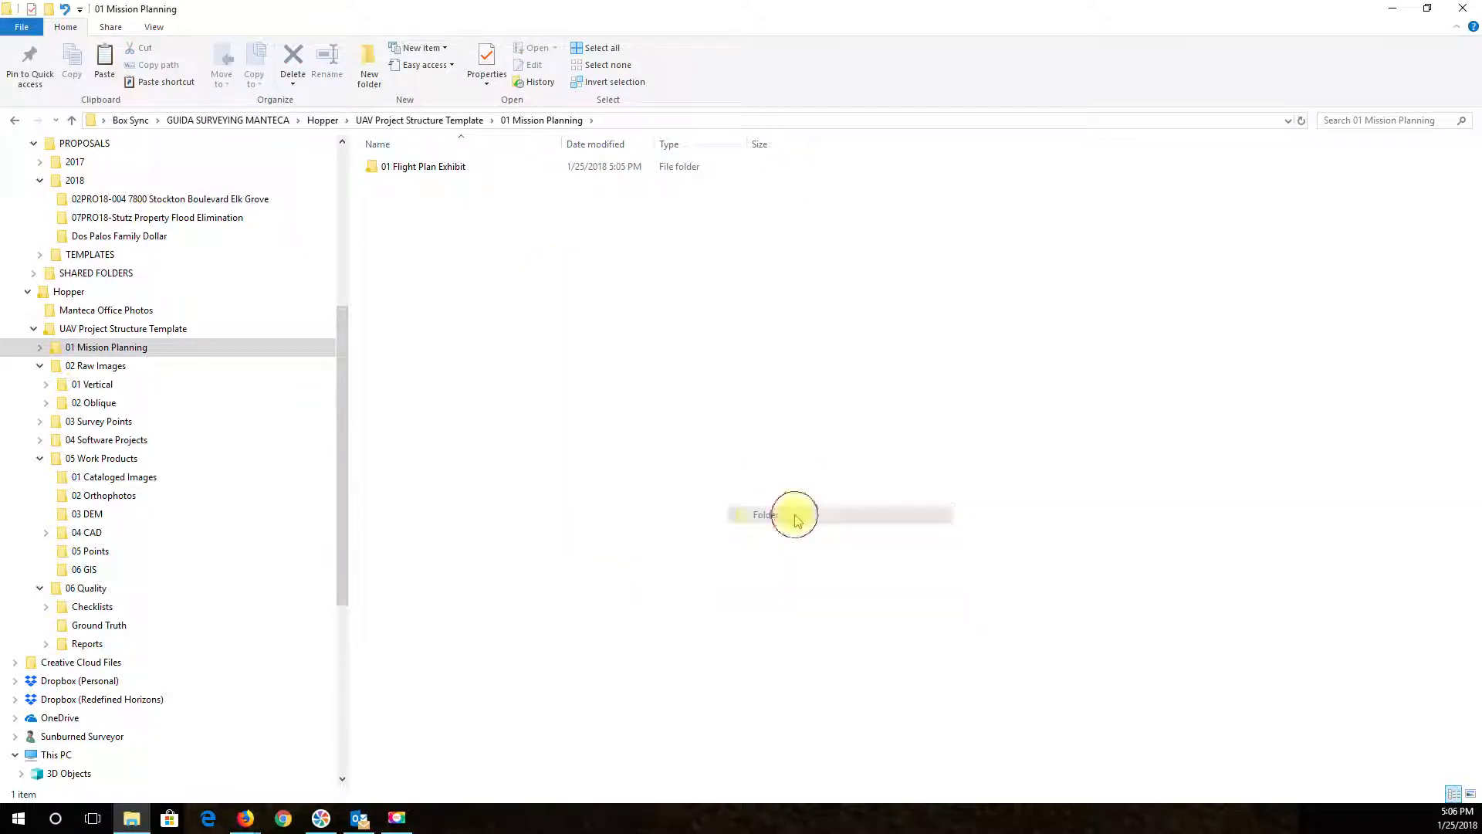
type("02")
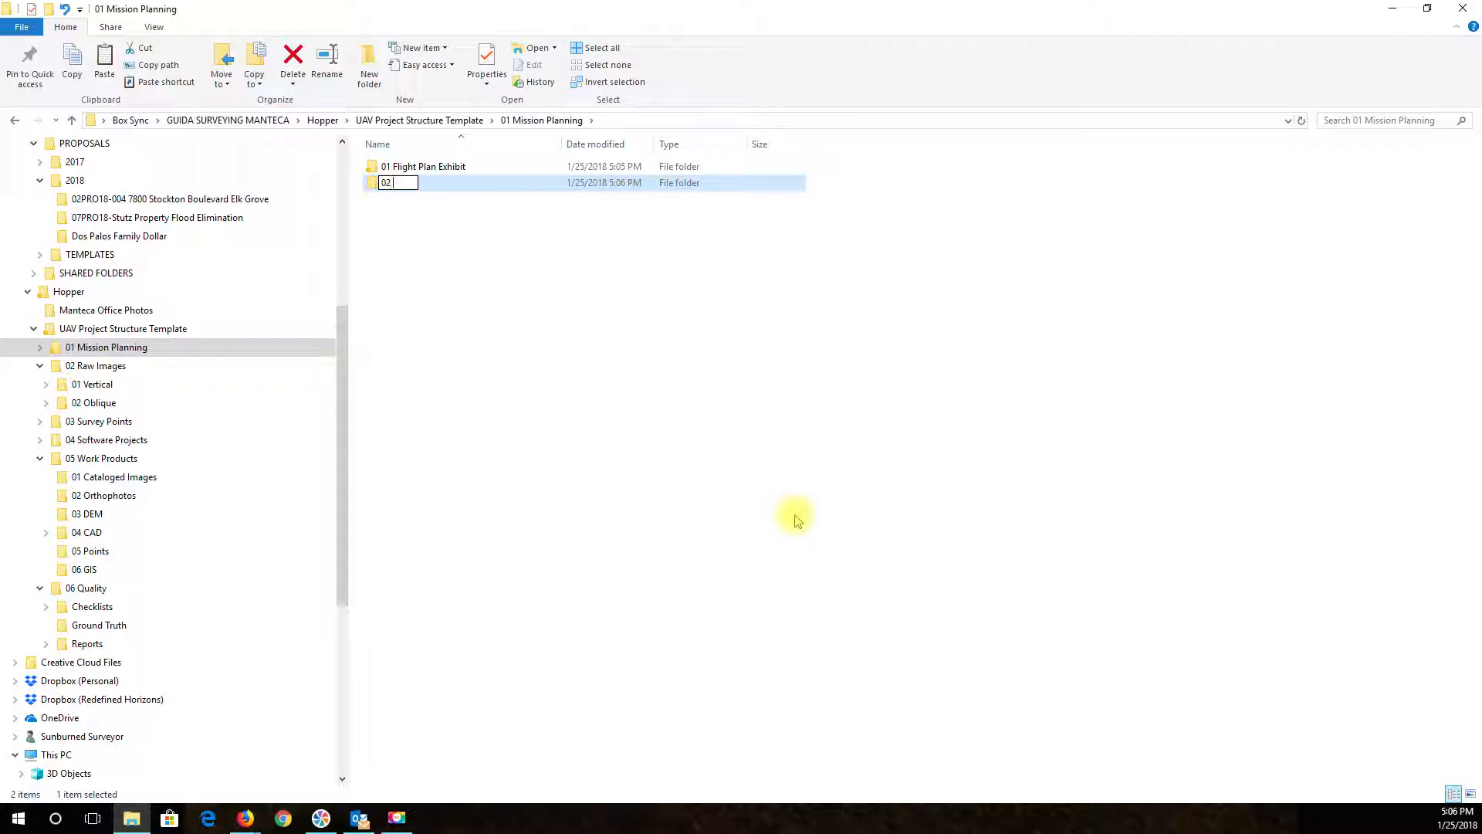
key("Return")
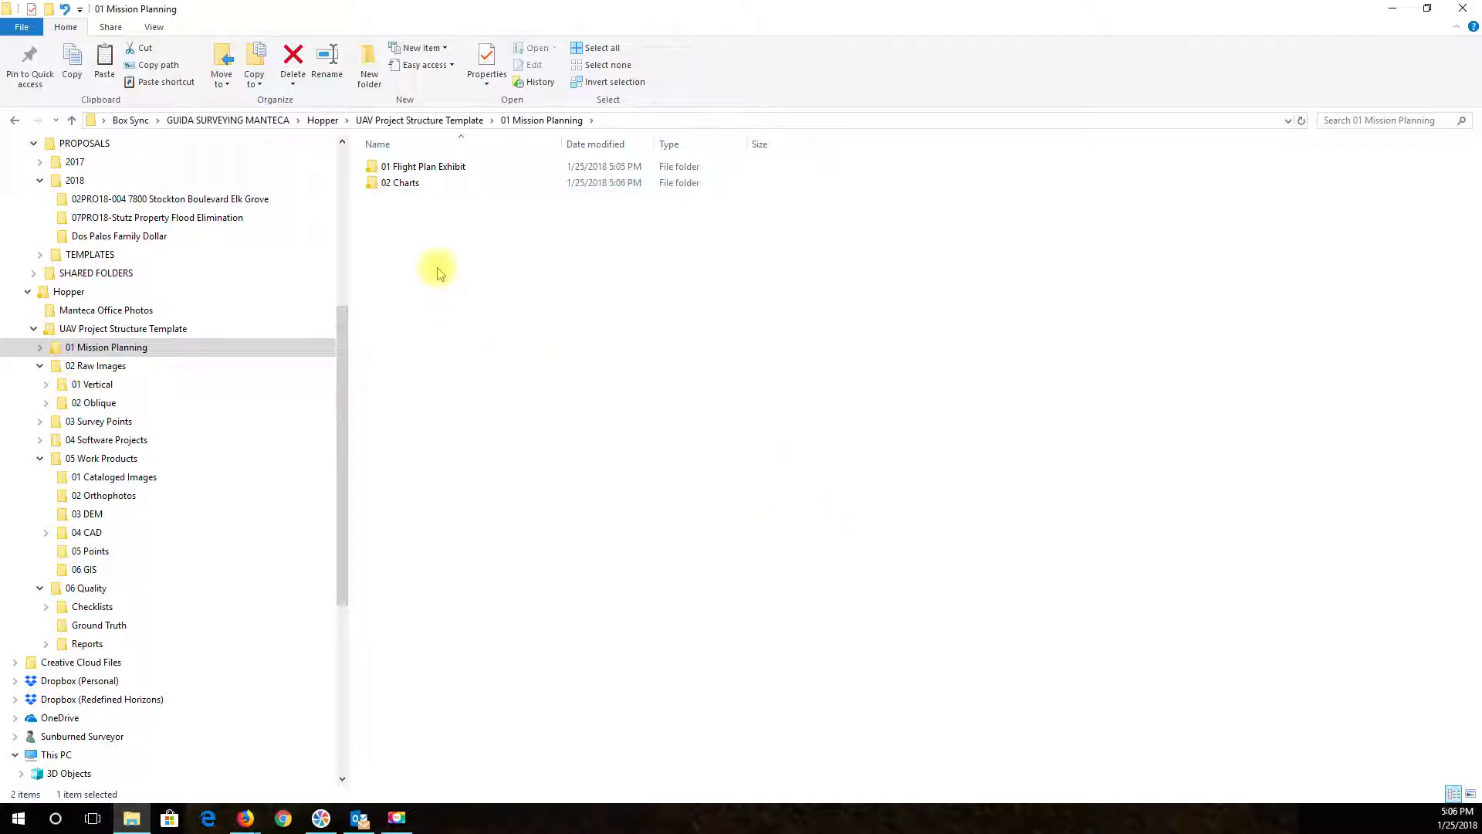
Add a third folder named 03 Notices inside 01 Mission Planning
right_click(437, 266)
mouse_move(519, 509)
left_click(655, 512)
type("03 Notices")
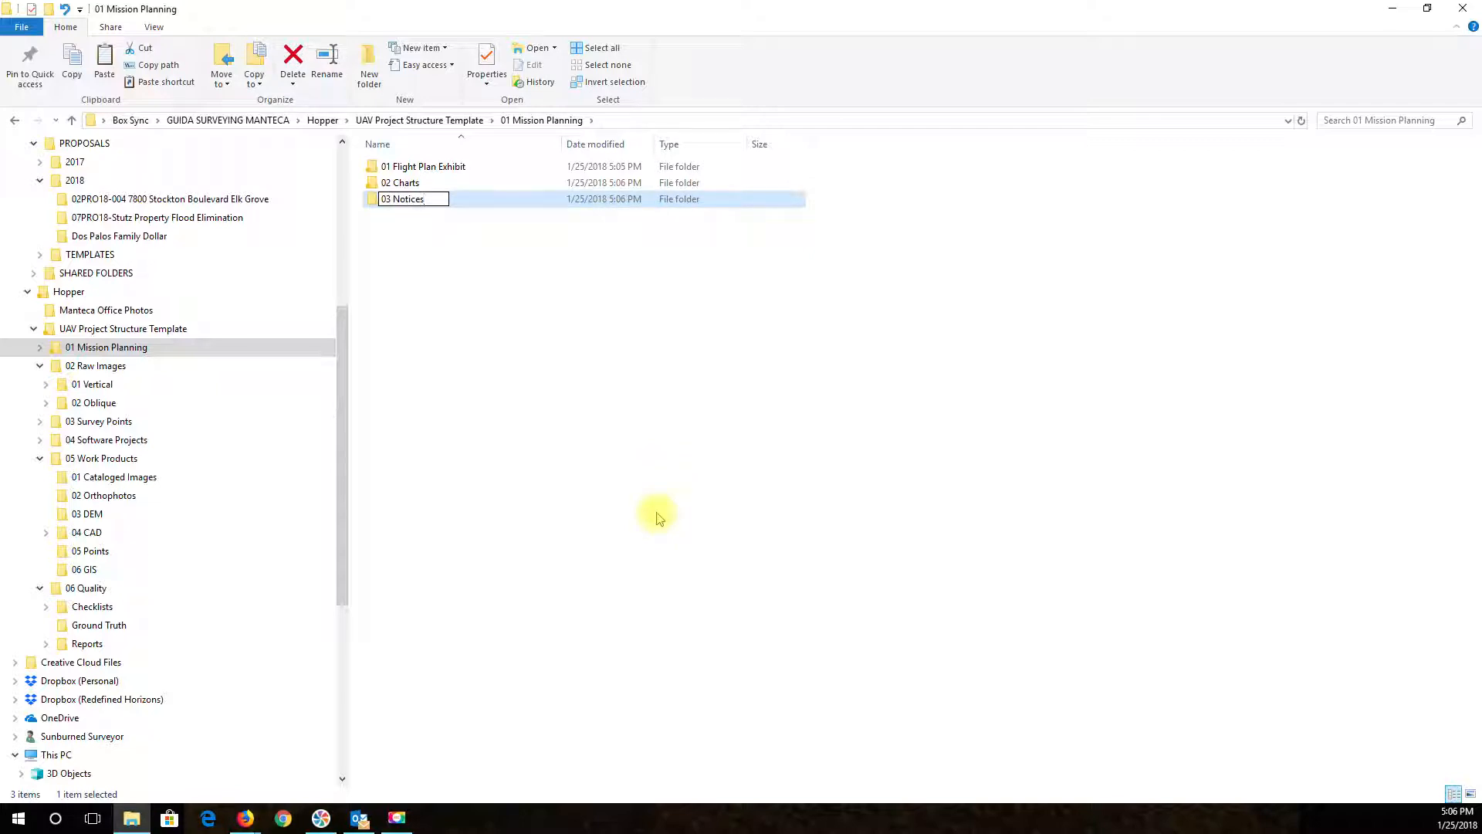
key("Return")
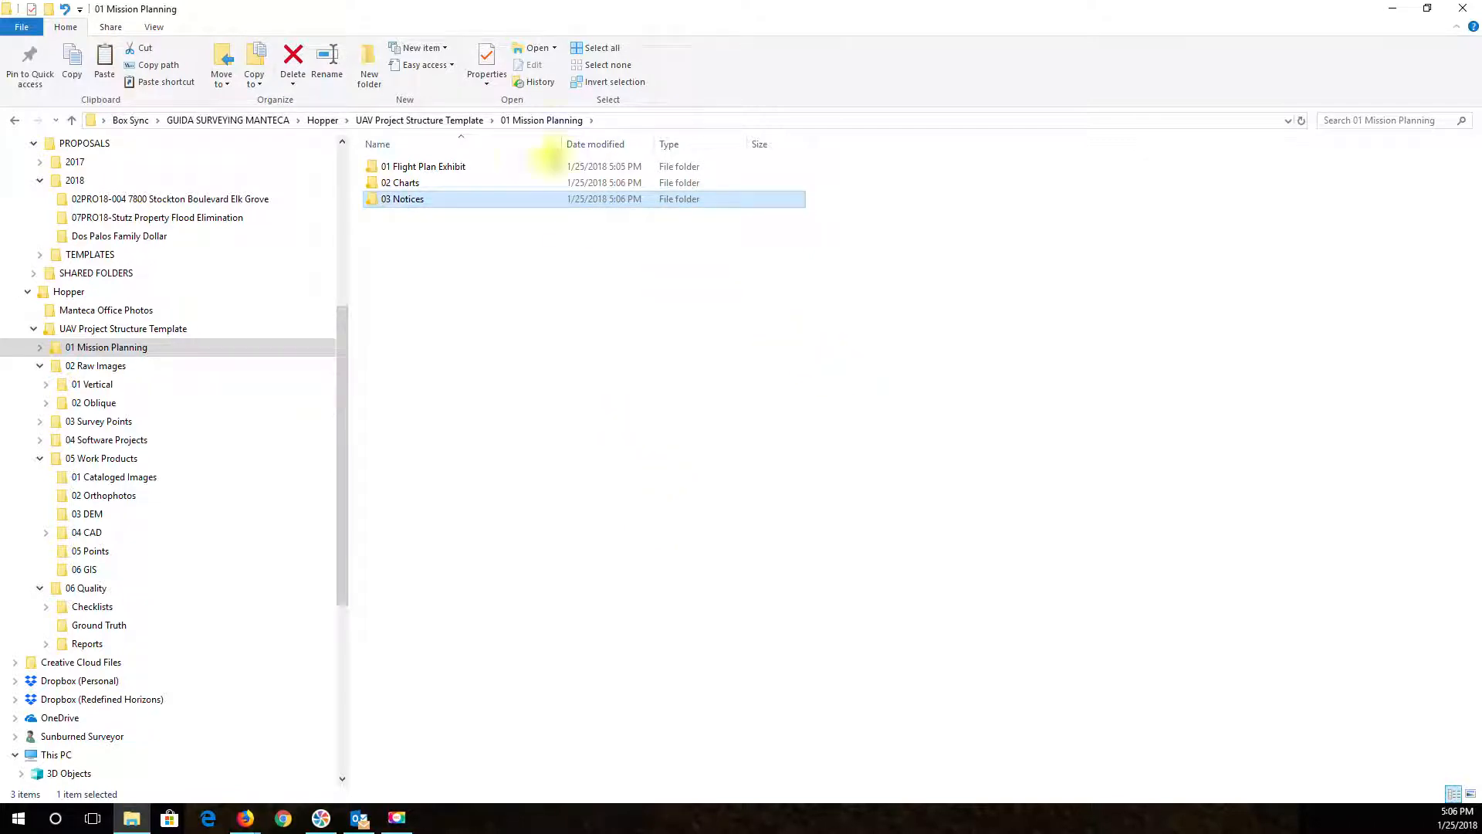
Return to the template folder, open 02 Raw Images, and examine its 01 Vertical and 02 Oblique subfolders
left_click(452, 120)
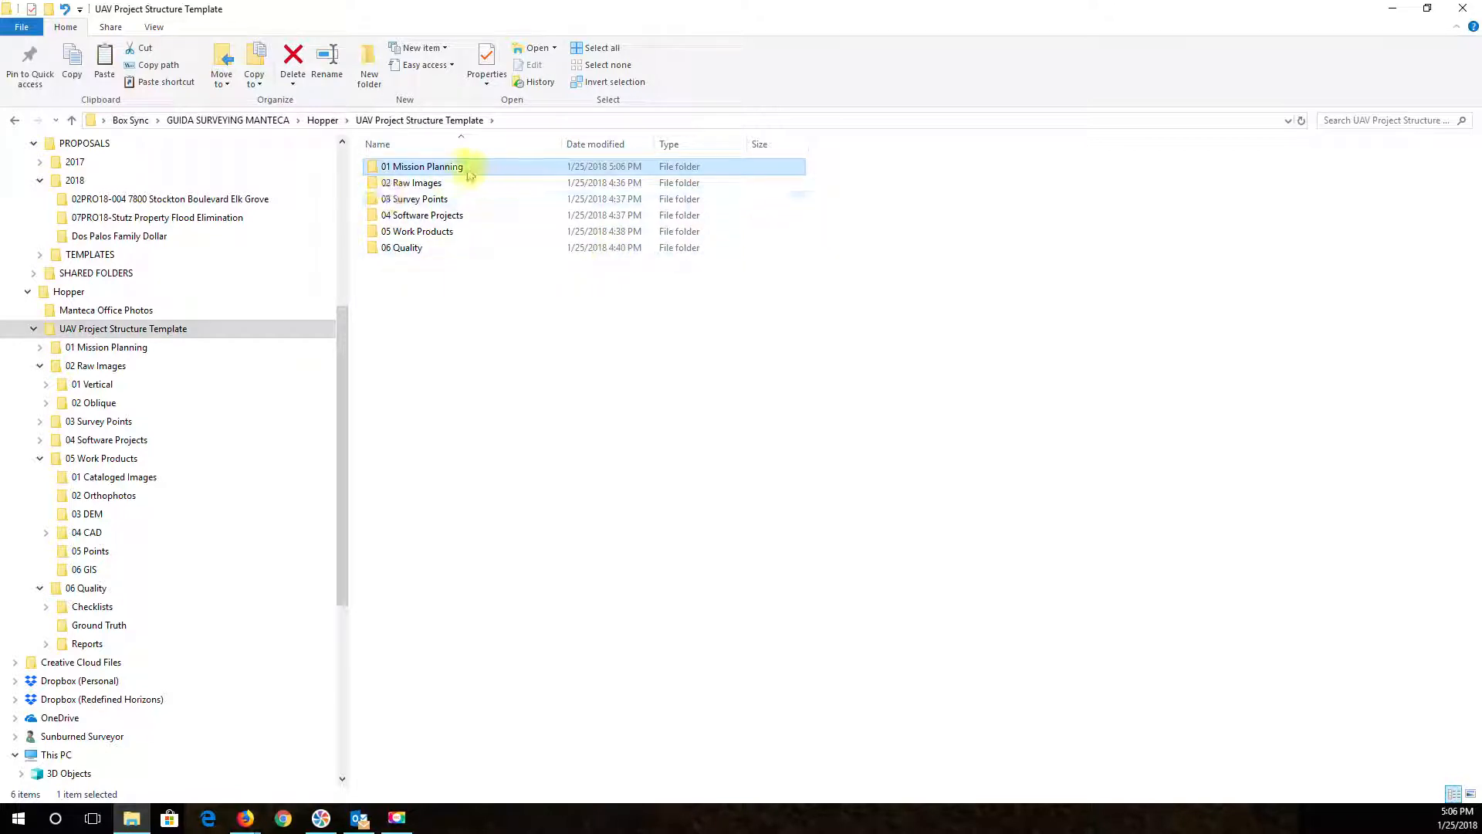
left_click(424, 186)
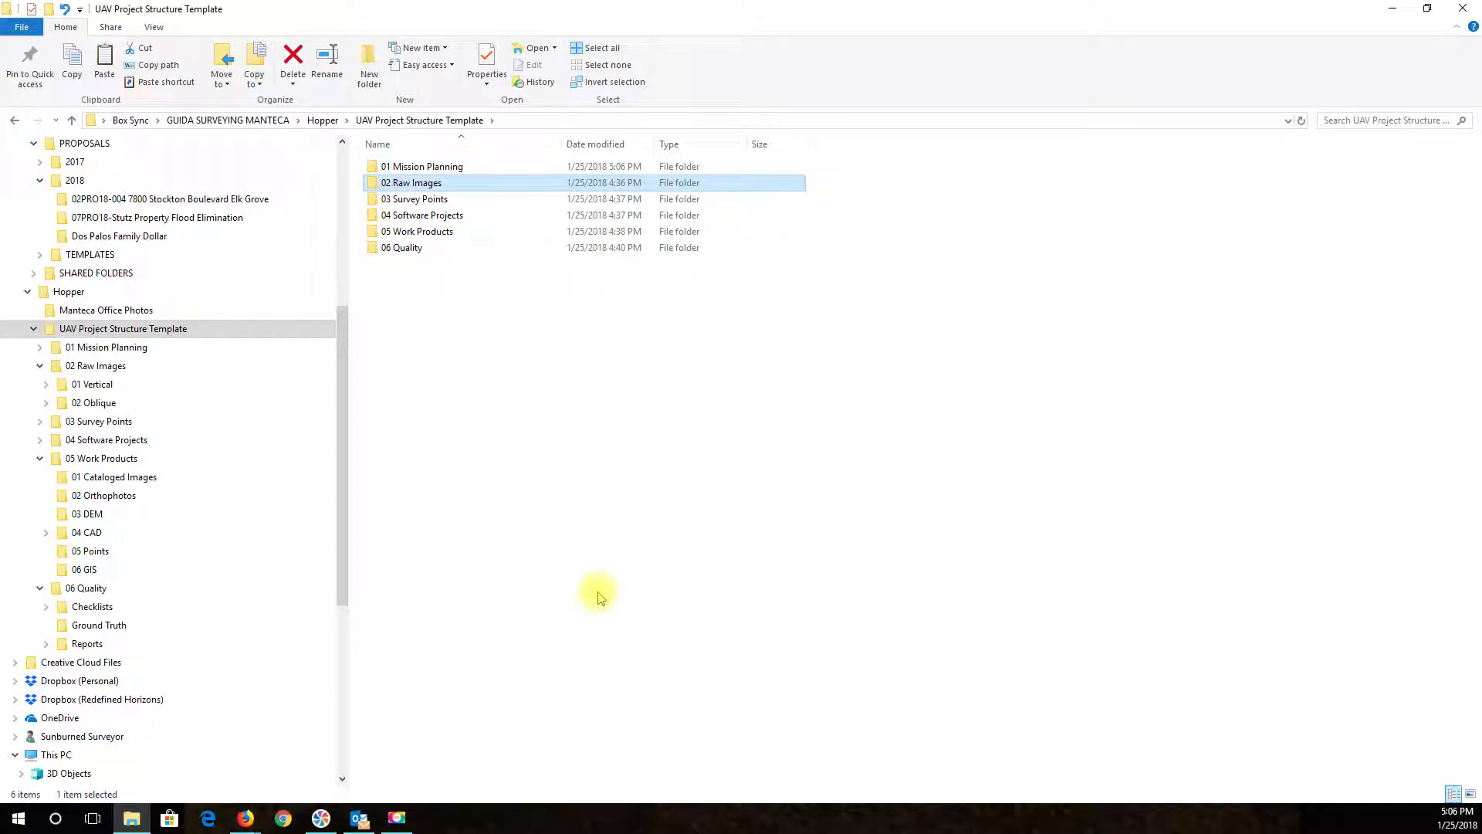
double_click(445, 184)
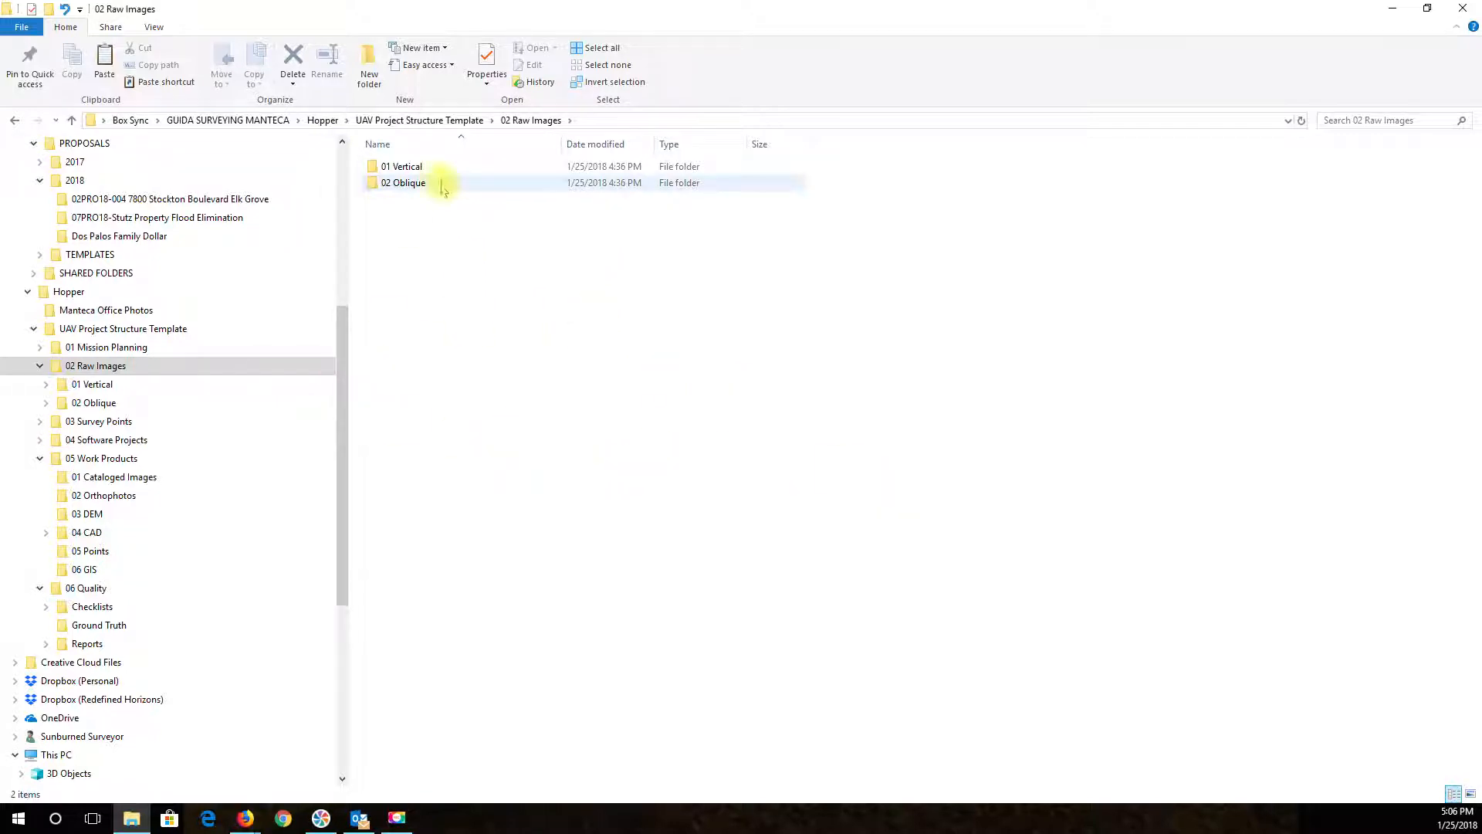
left_click(420, 166)
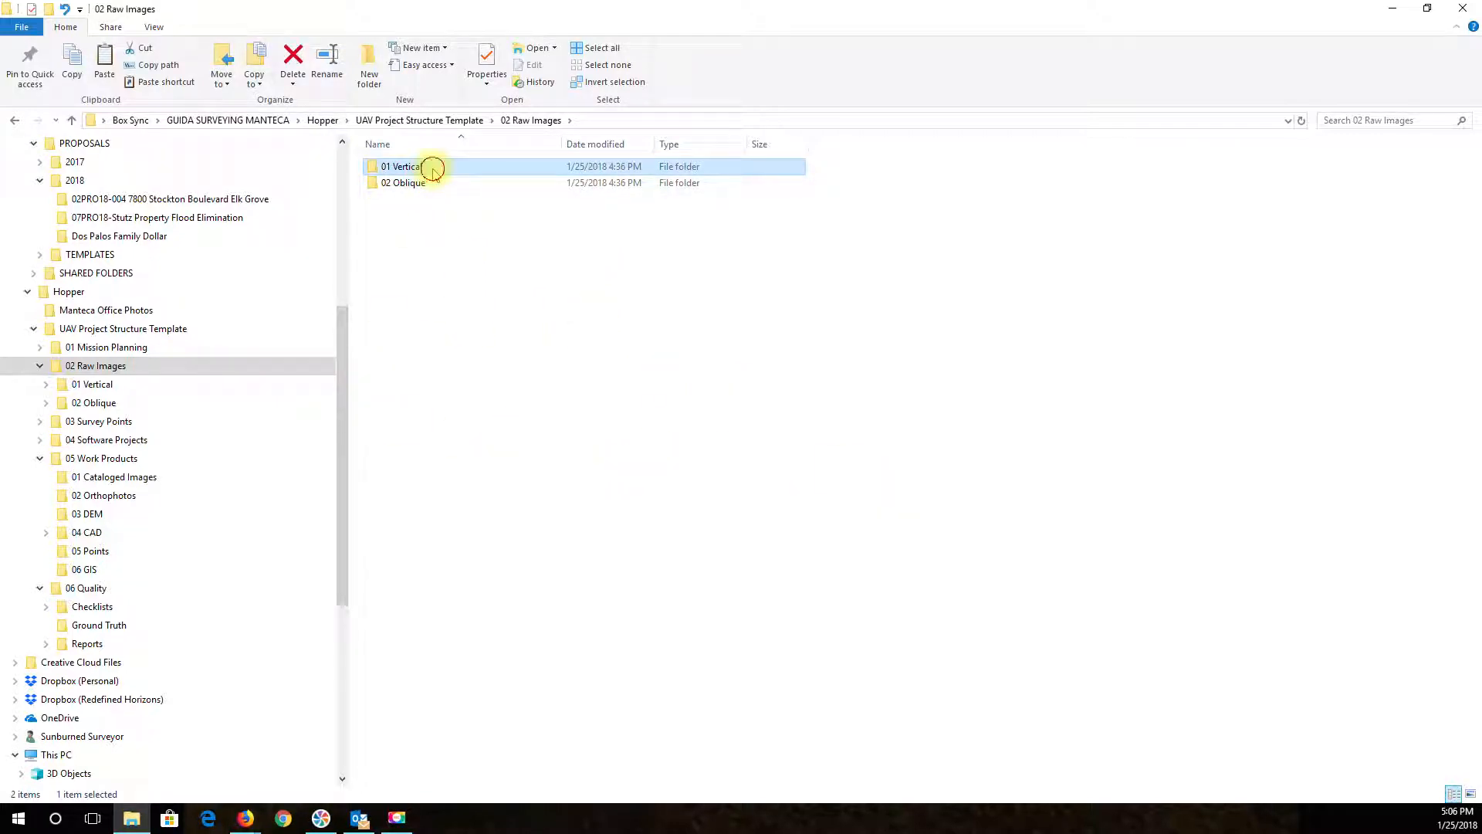
left_click(423, 182)
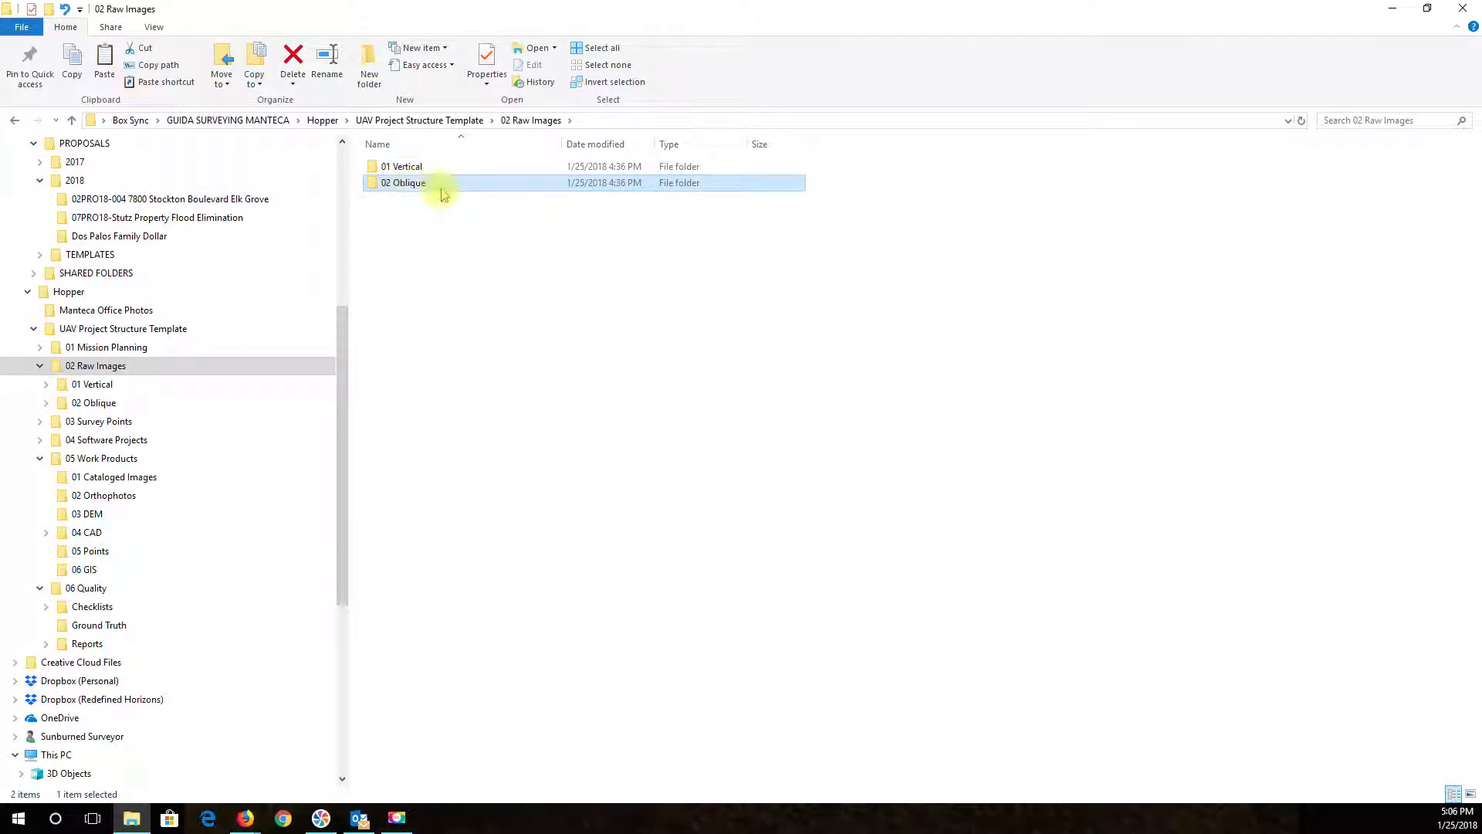
mouse_move(416, 189)
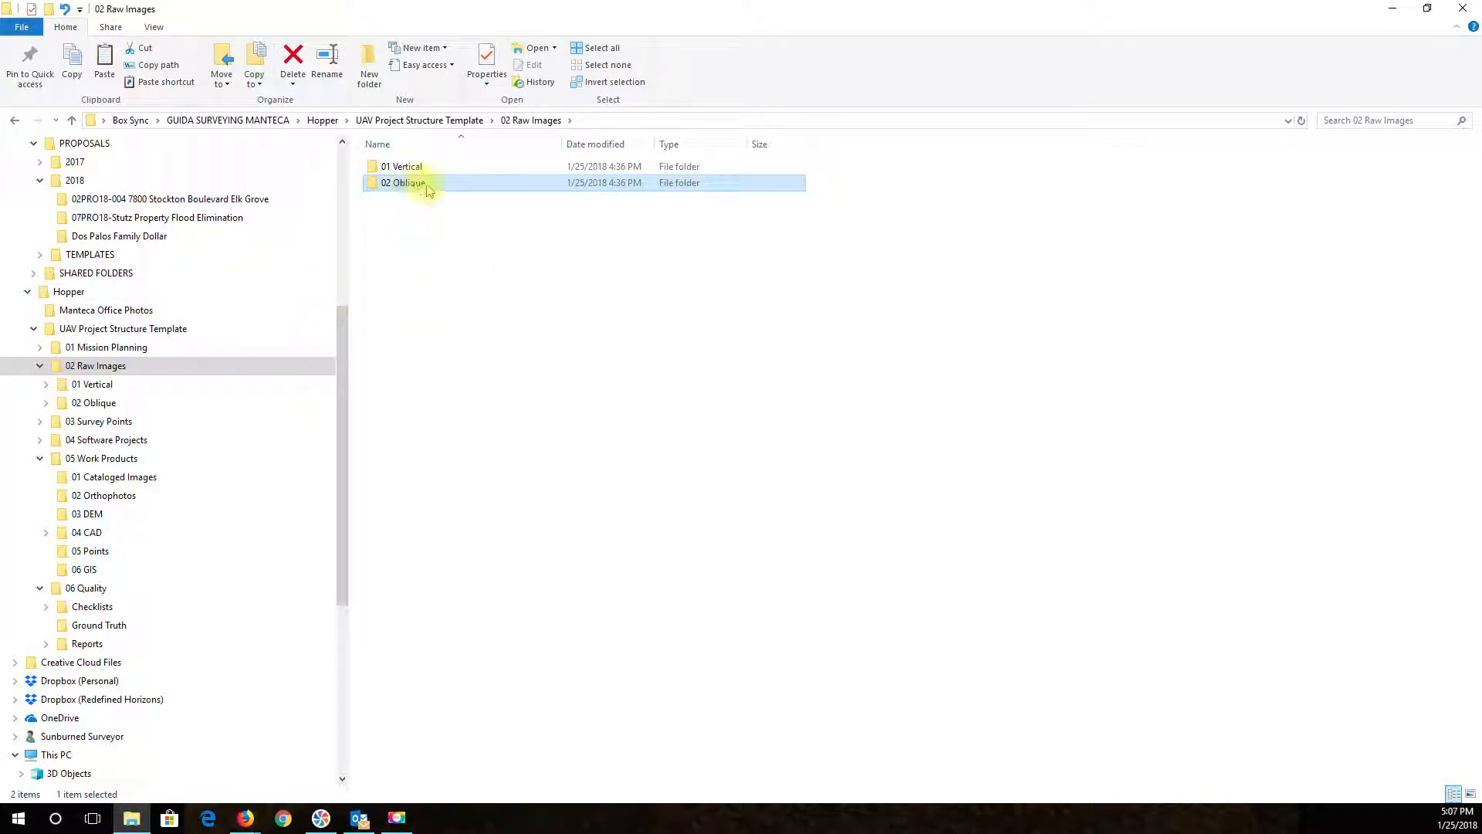
left_click(413, 166)
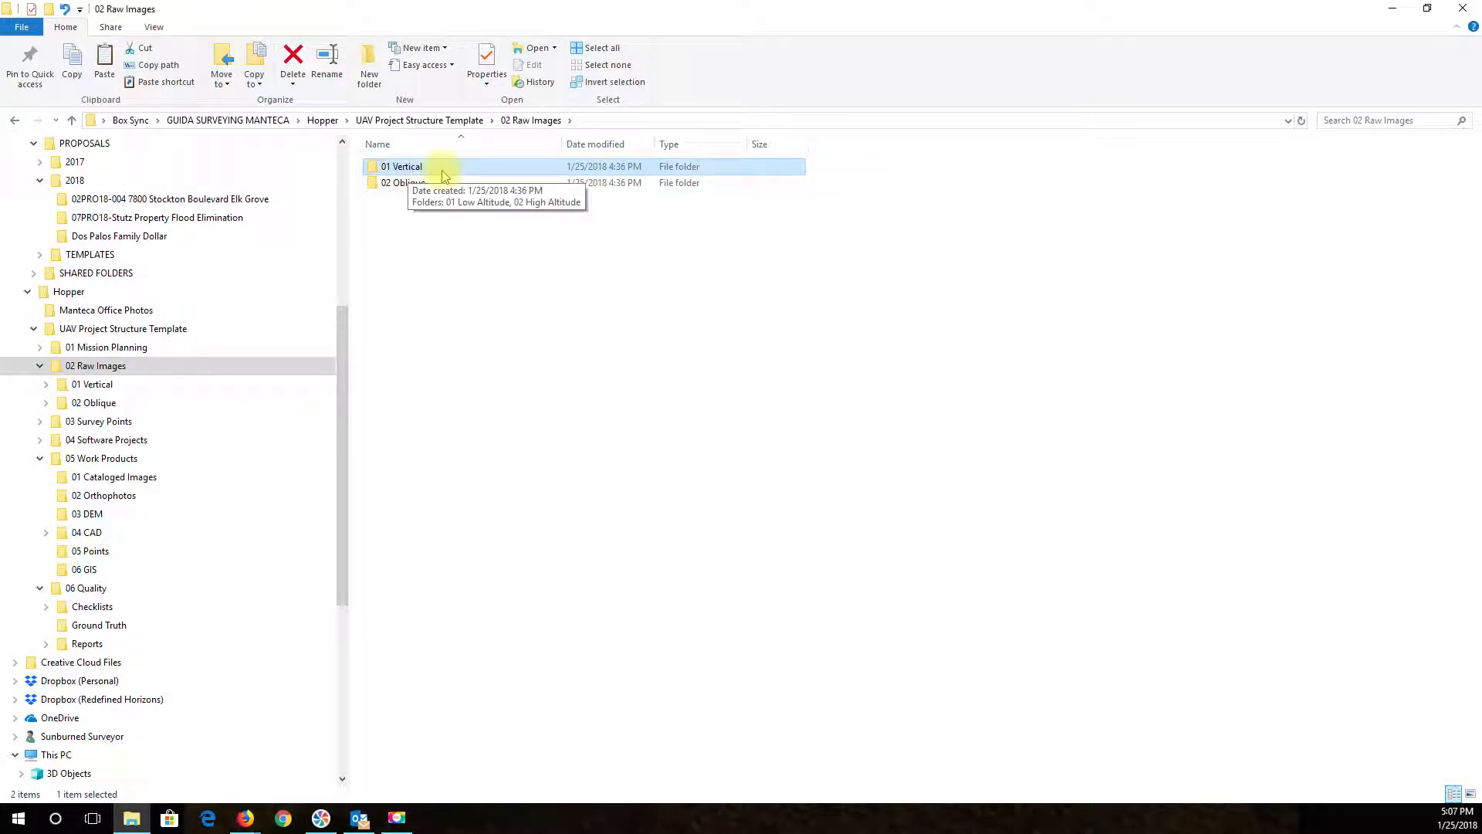
left_click(405, 183)
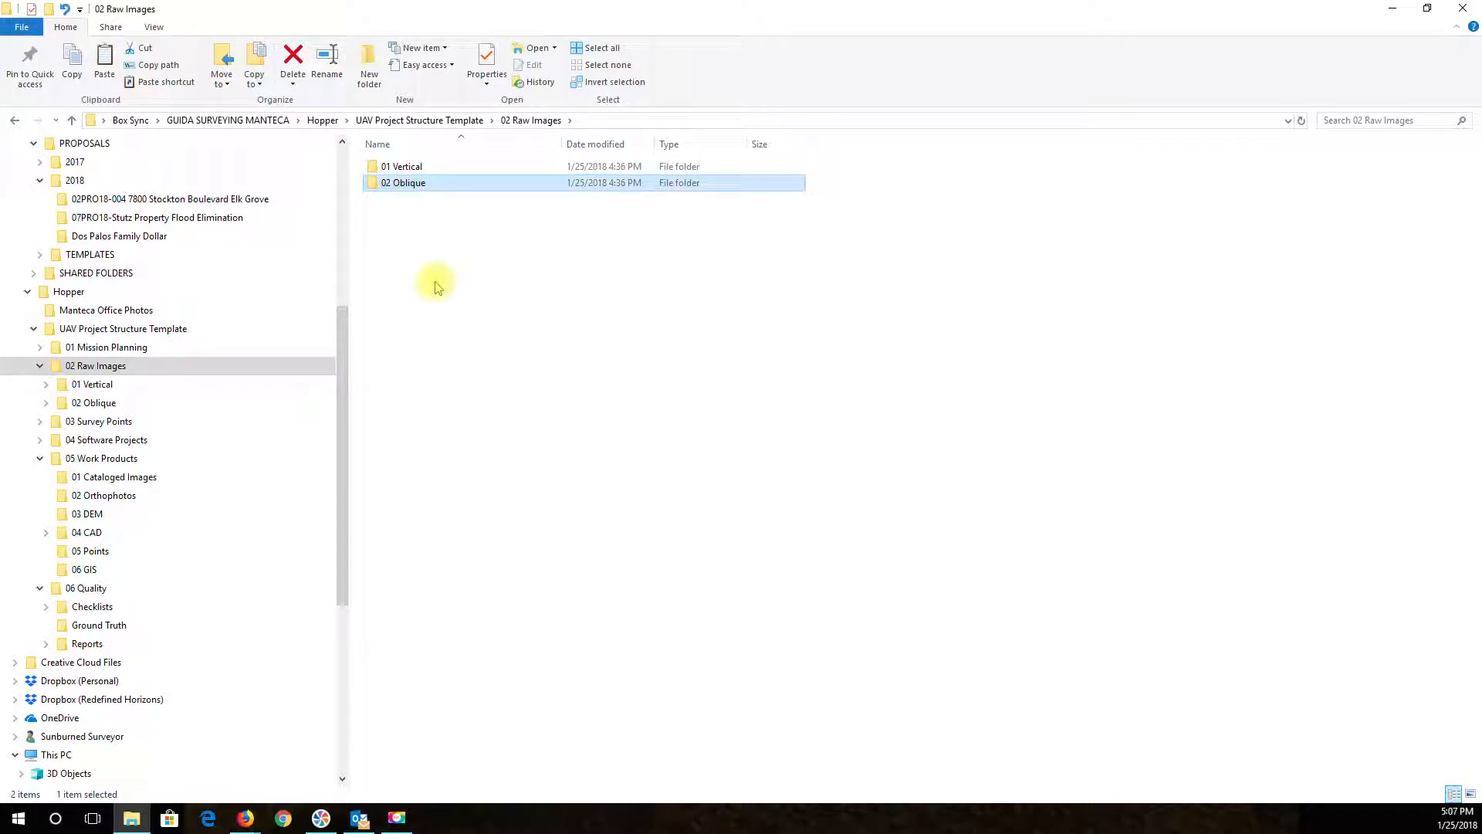
left_click(418, 168)
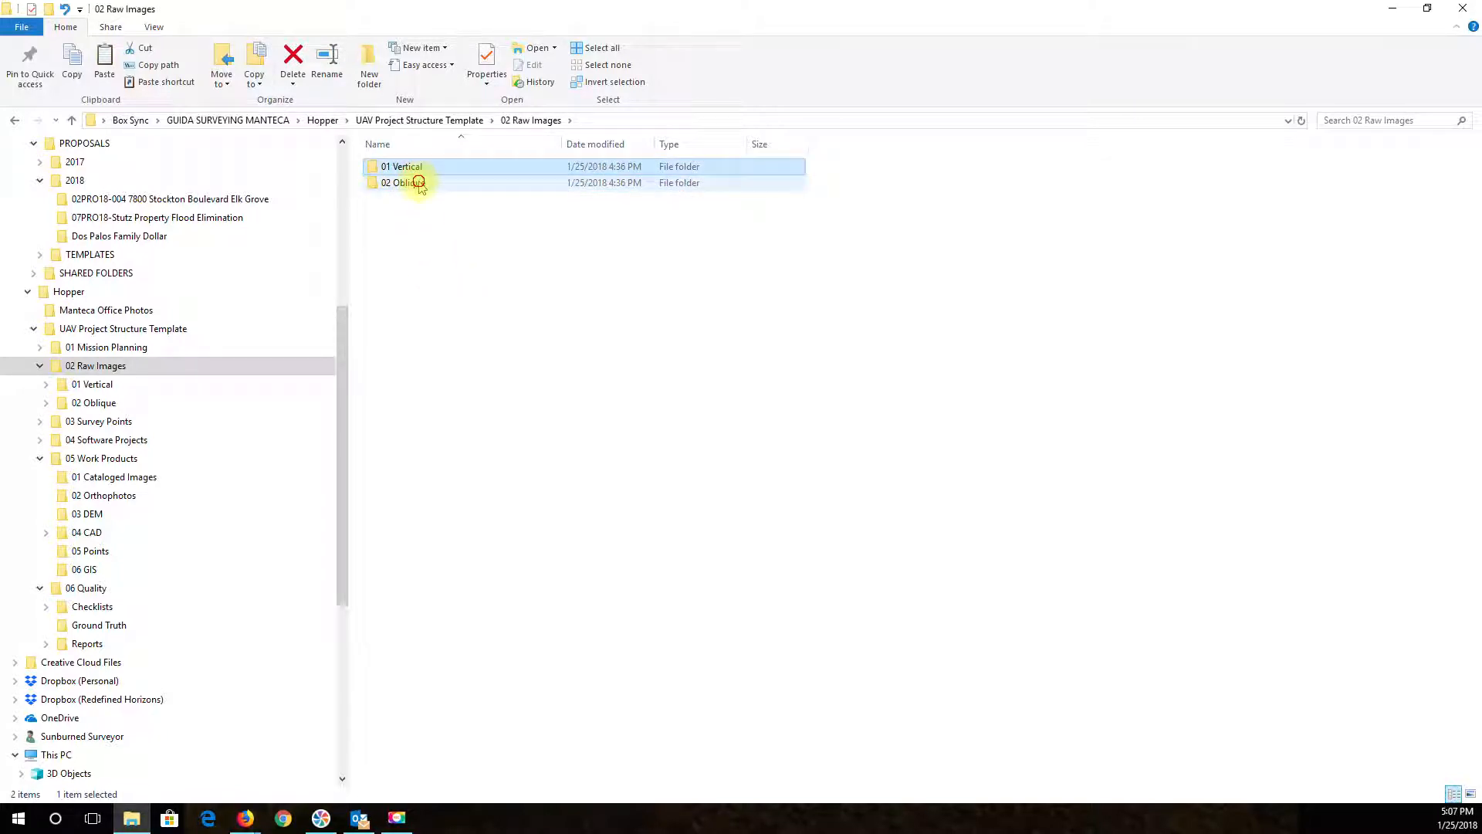
left_click(417, 183)
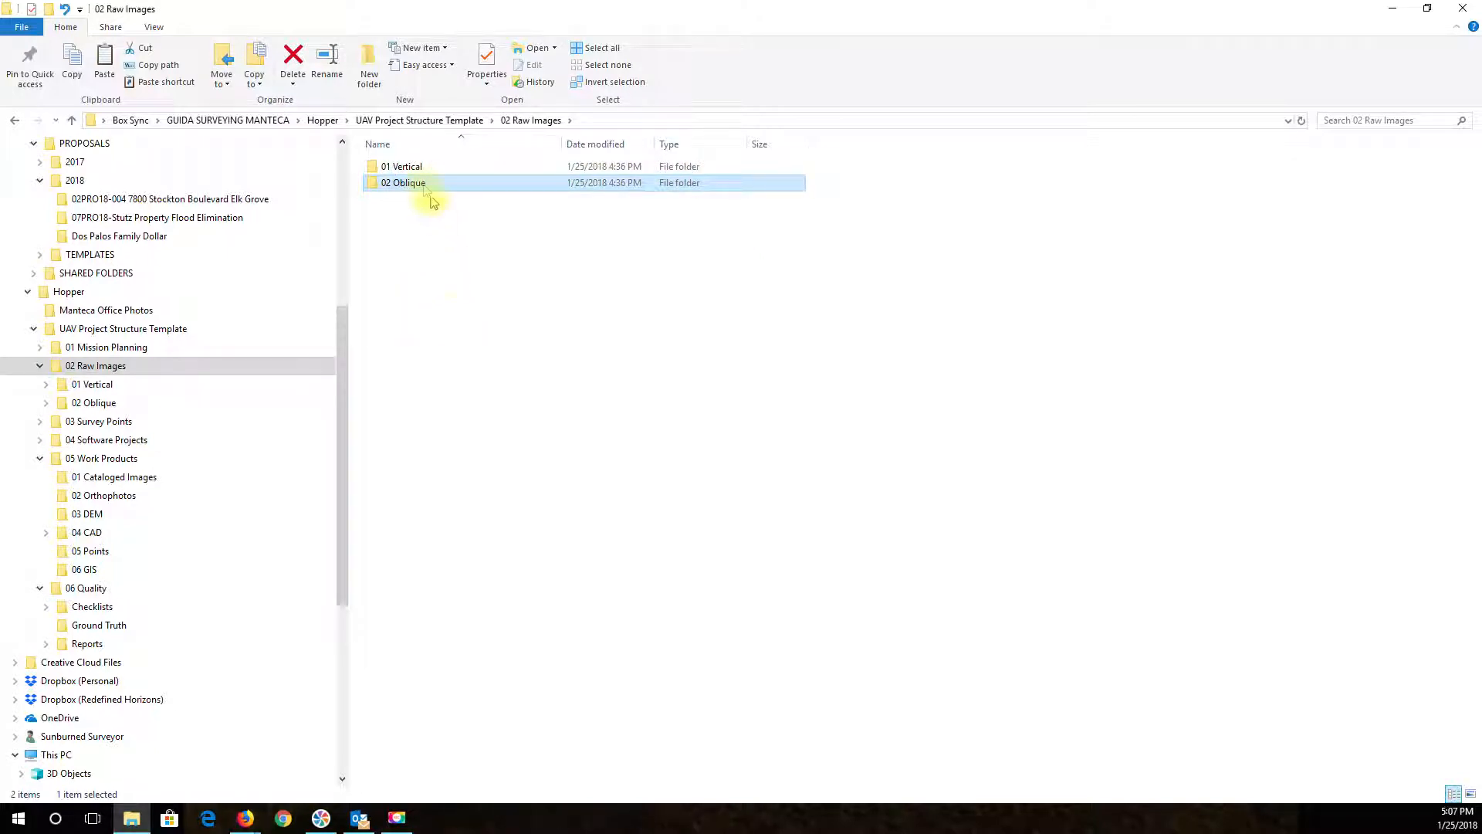
Inspect the contents of the 01 Vertical and 02 Oblique folders, returning to 02 Raw Images after each
double_click(414, 170)
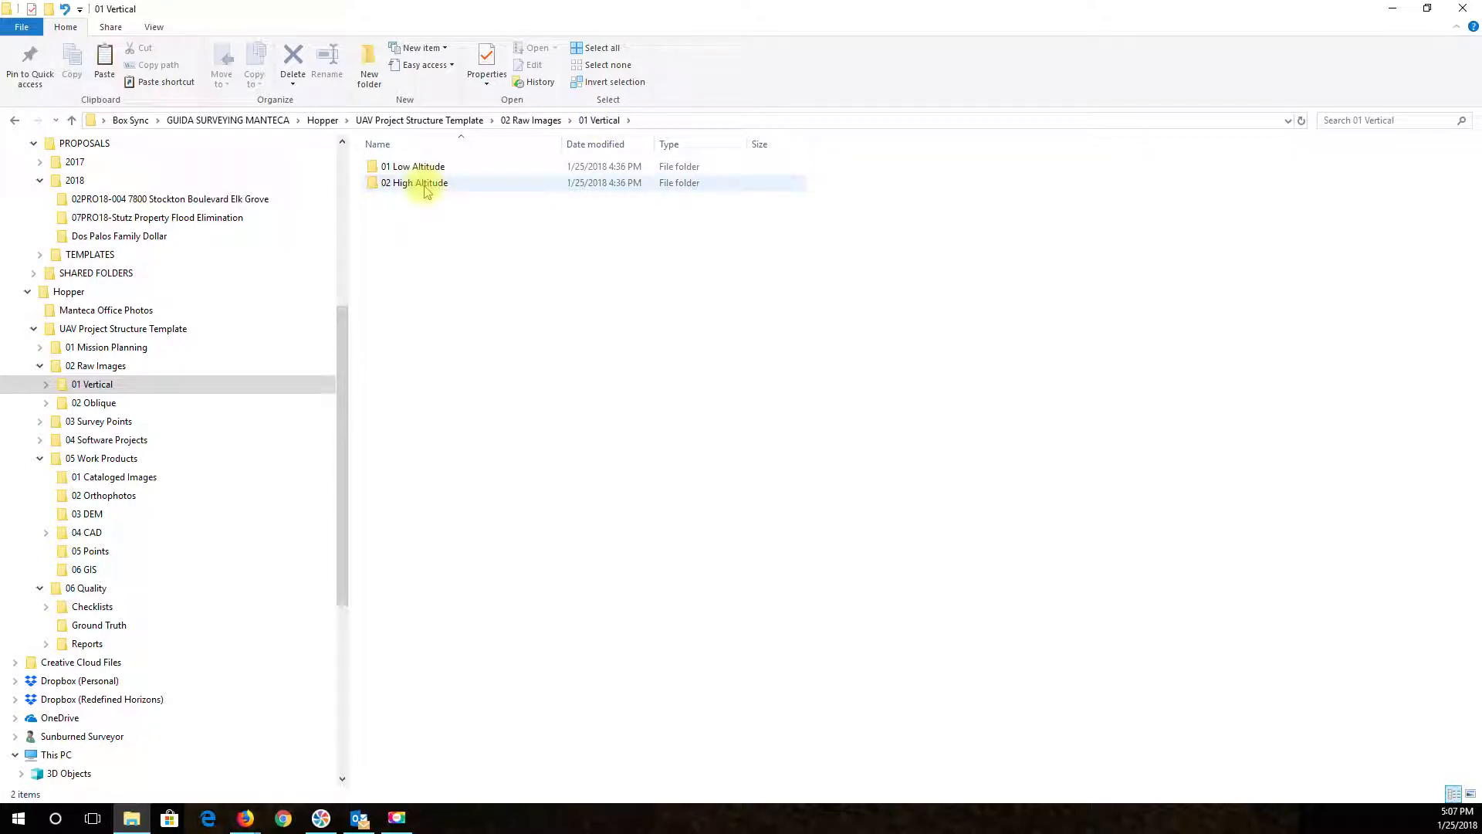
left_click(537, 120)
left_click(436, 183)
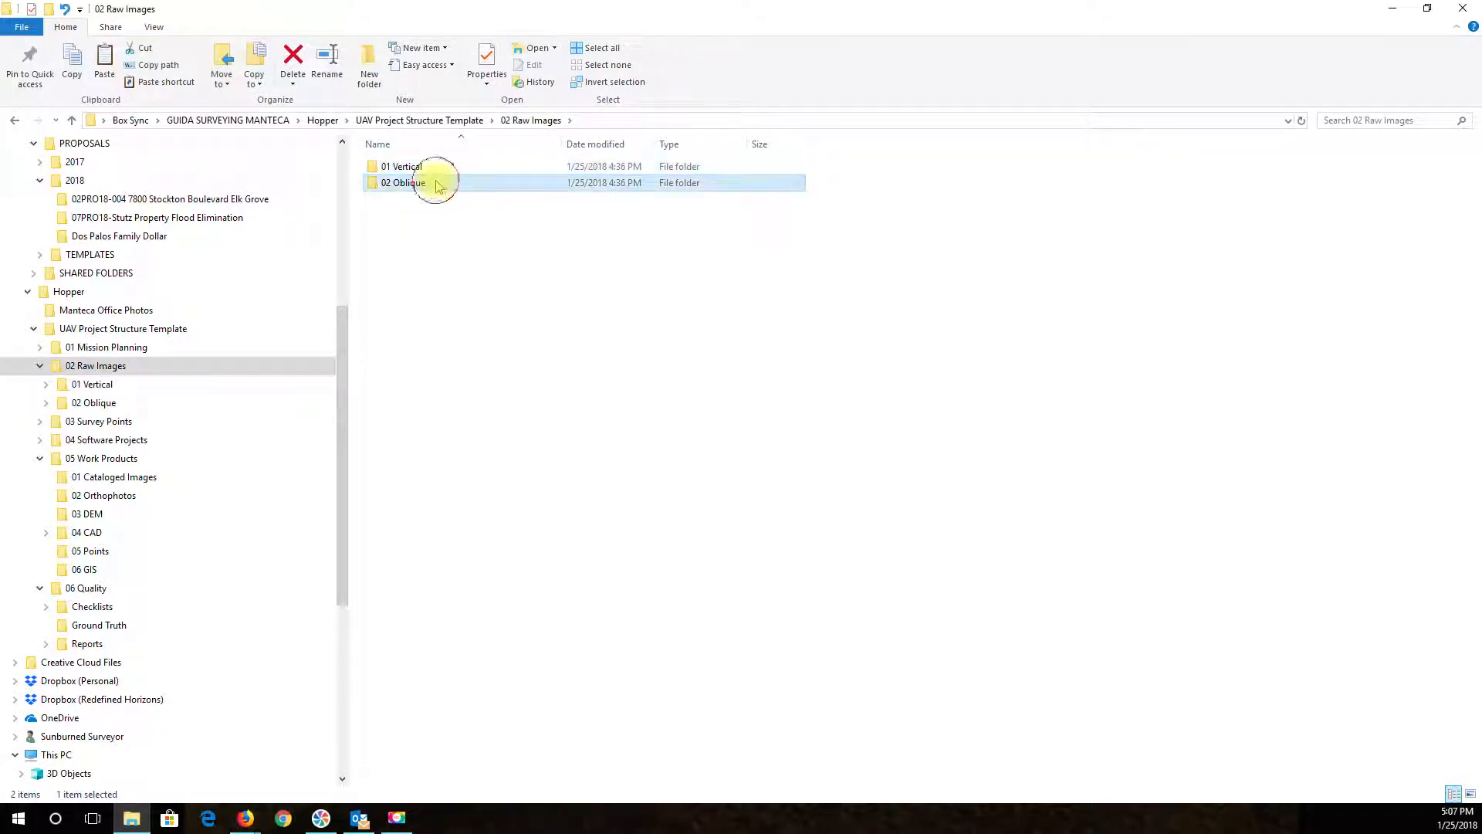
double_click(436, 182)
left_click(533, 120)
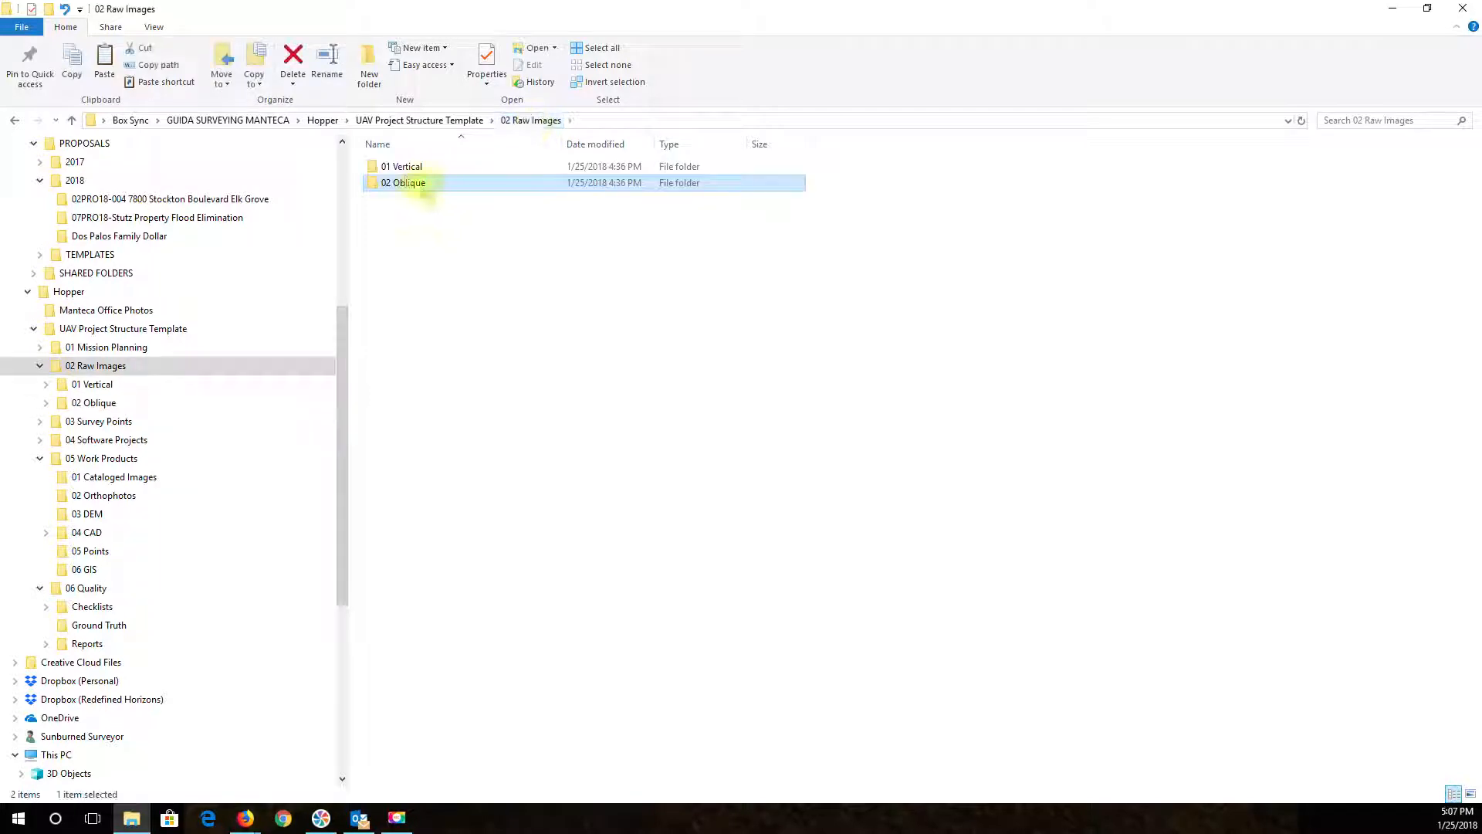
Reopen 01 Vertical, examine its 01 Low Altitude and 02 High Altitude subfolders, and return to the UAV Project Structure Template folder
double_click(403, 165)
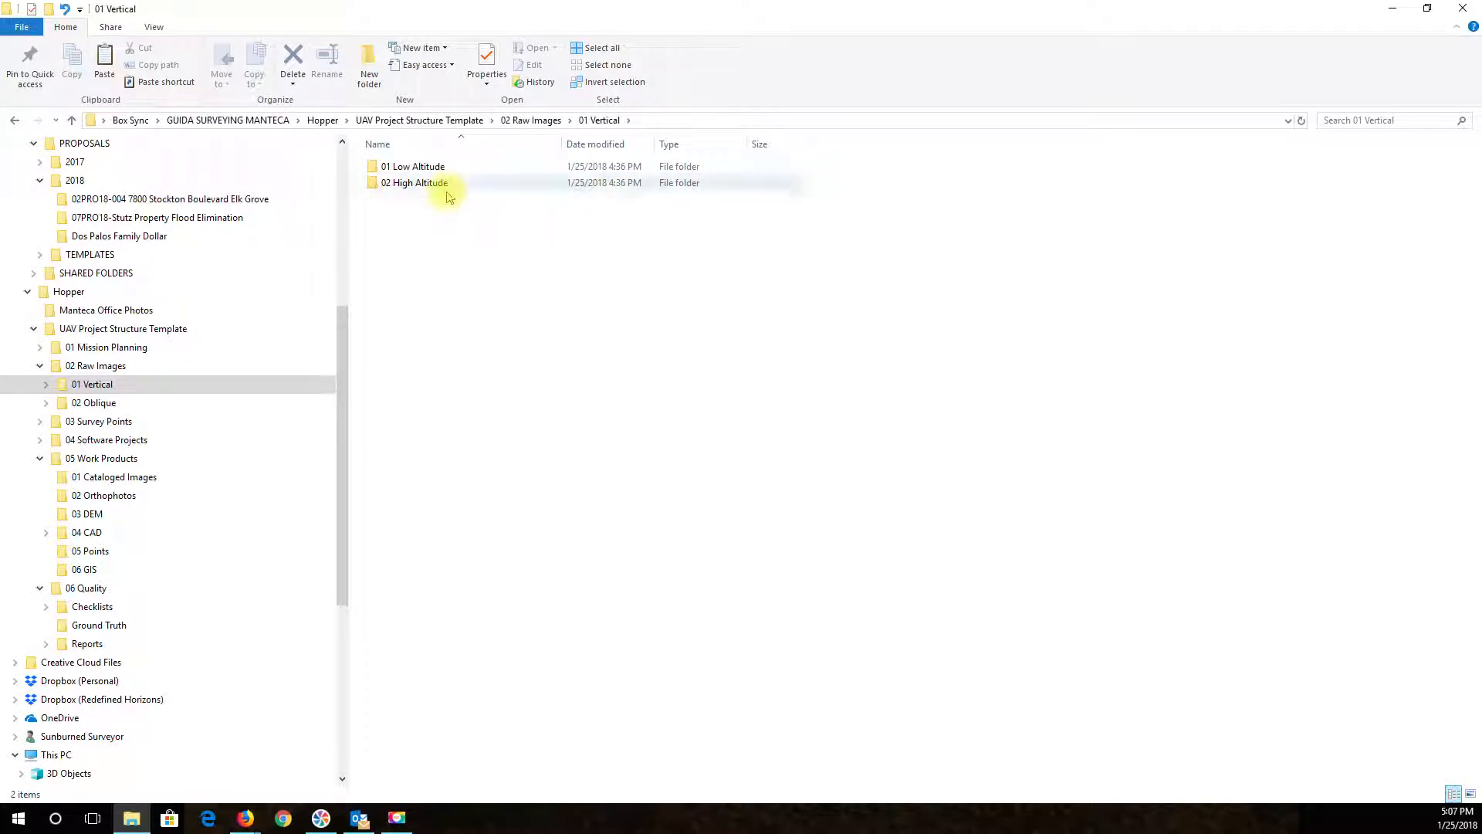
left_click(445, 172)
left_click(459, 187)
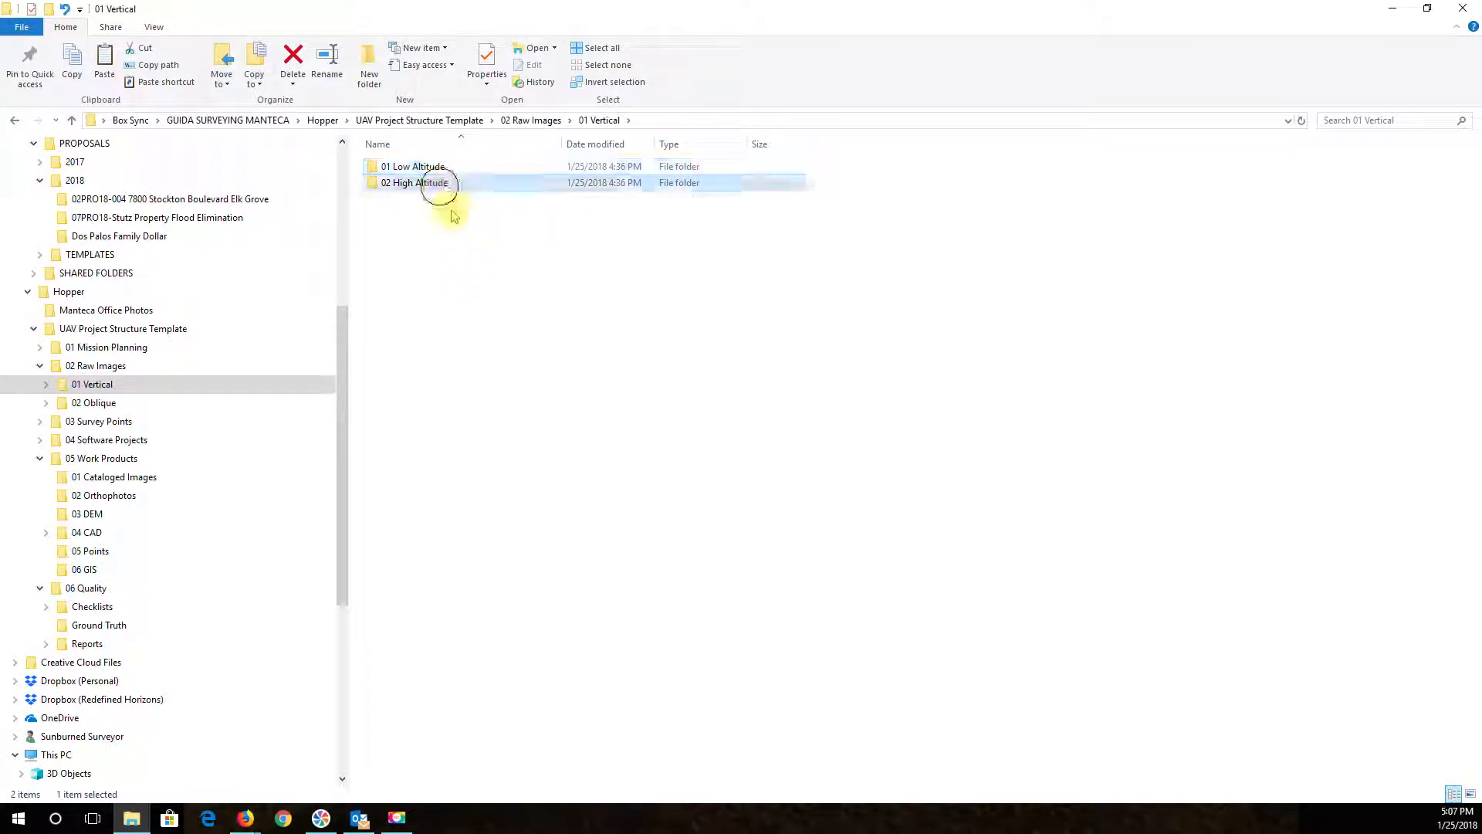
left_click(426, 170)
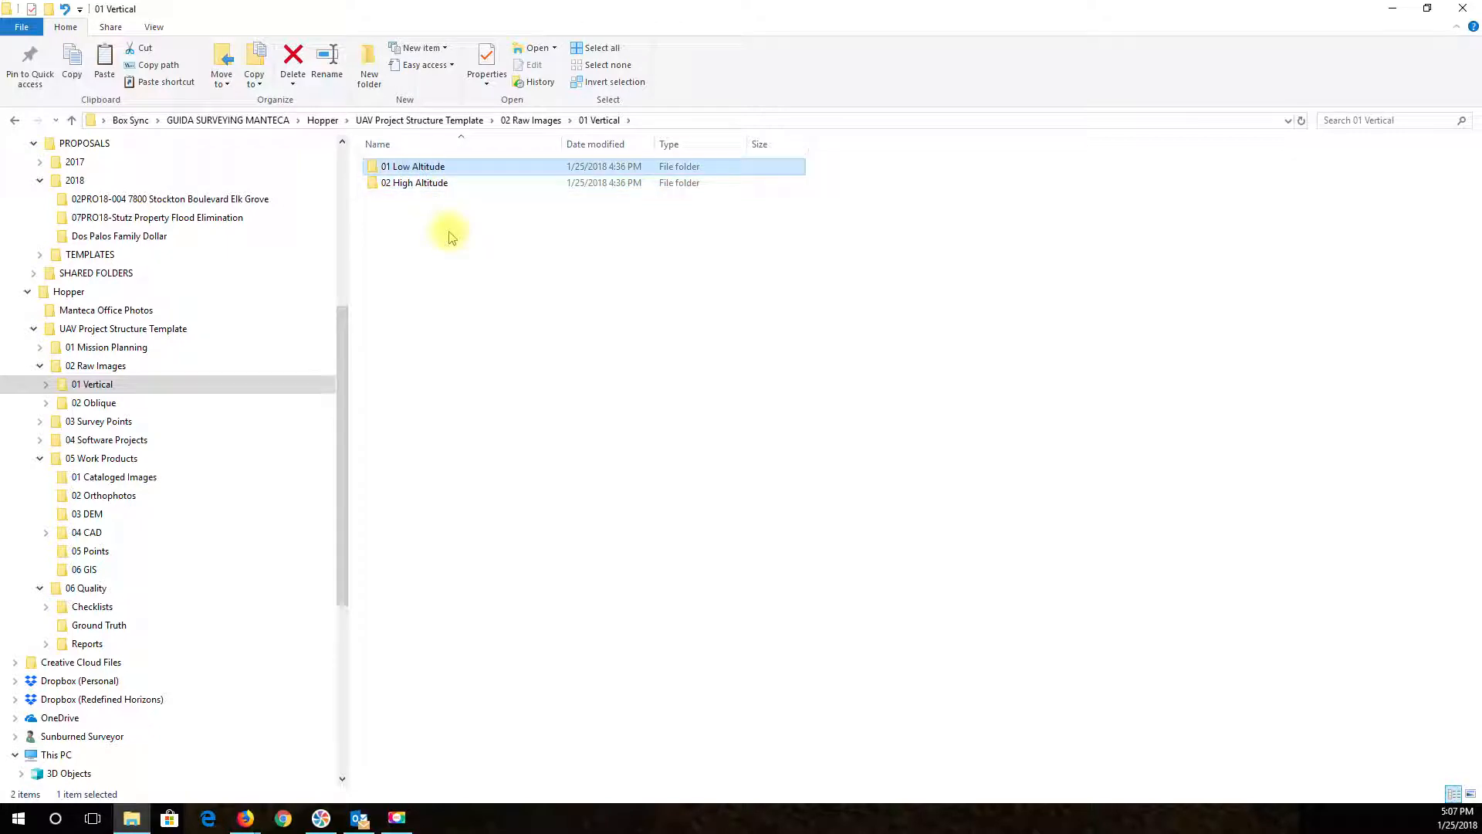
left_click(423, 186)
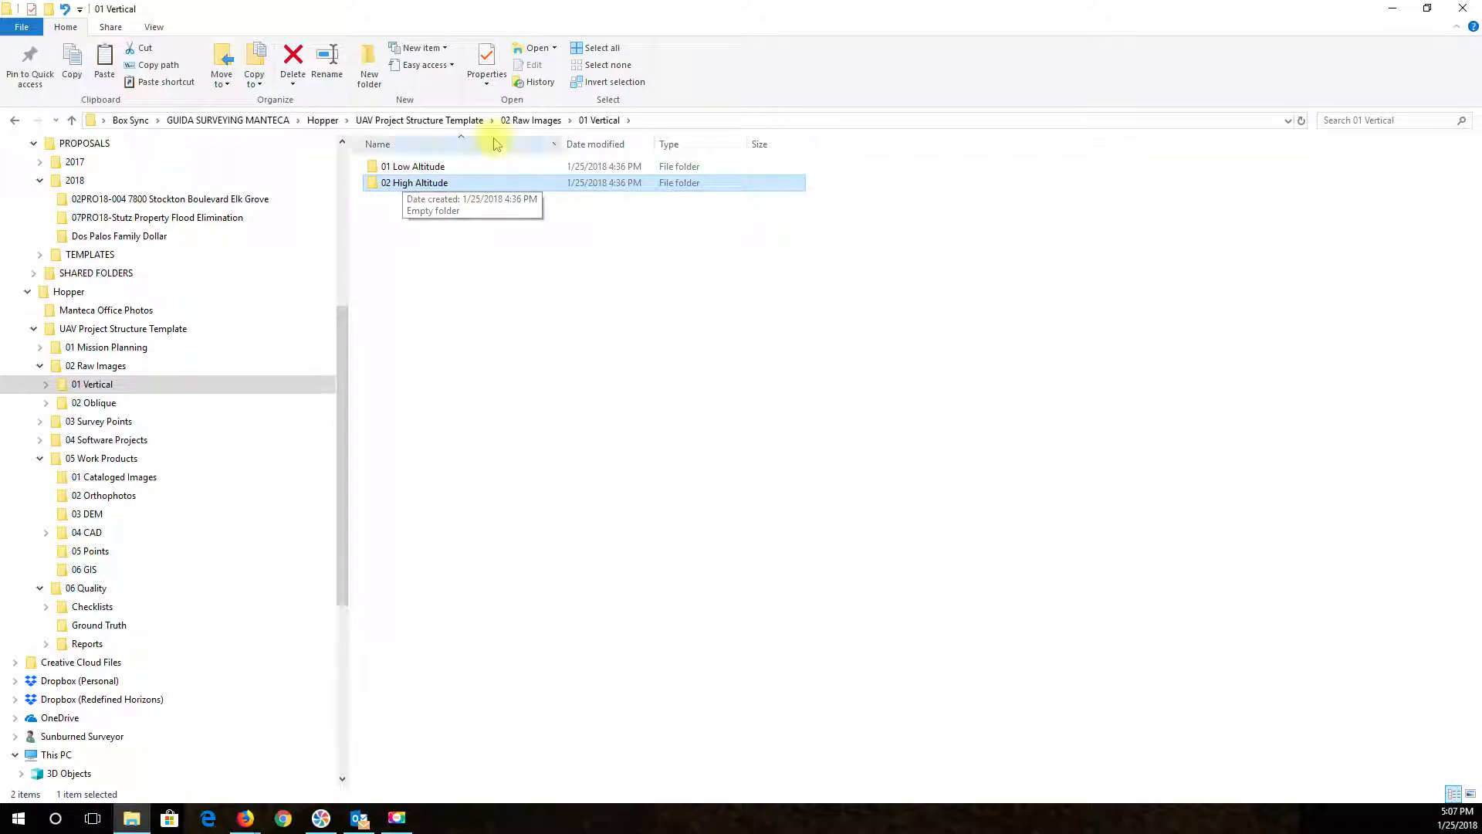
left_click(516, 122)
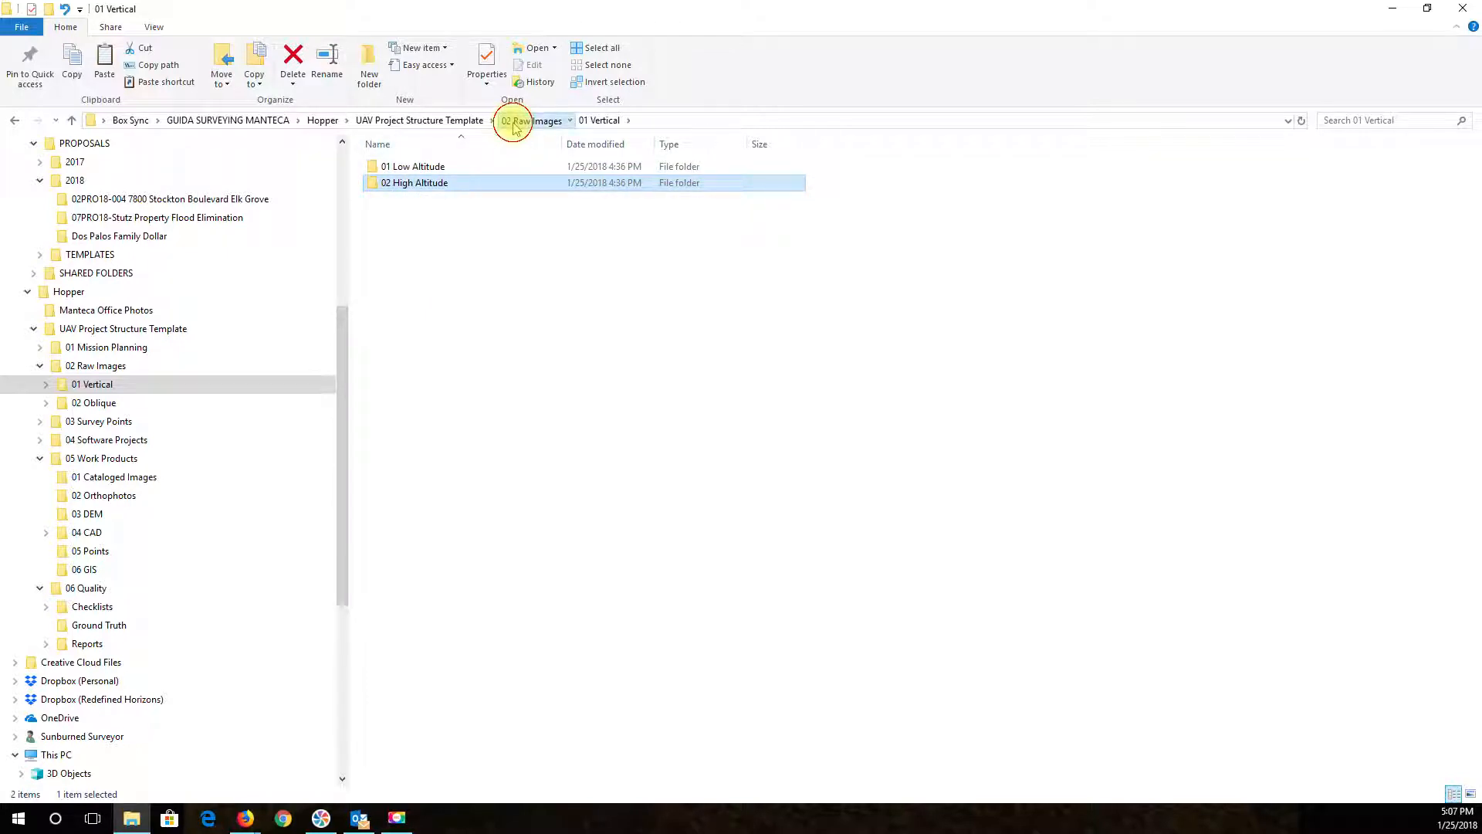
left_click(429, 121)
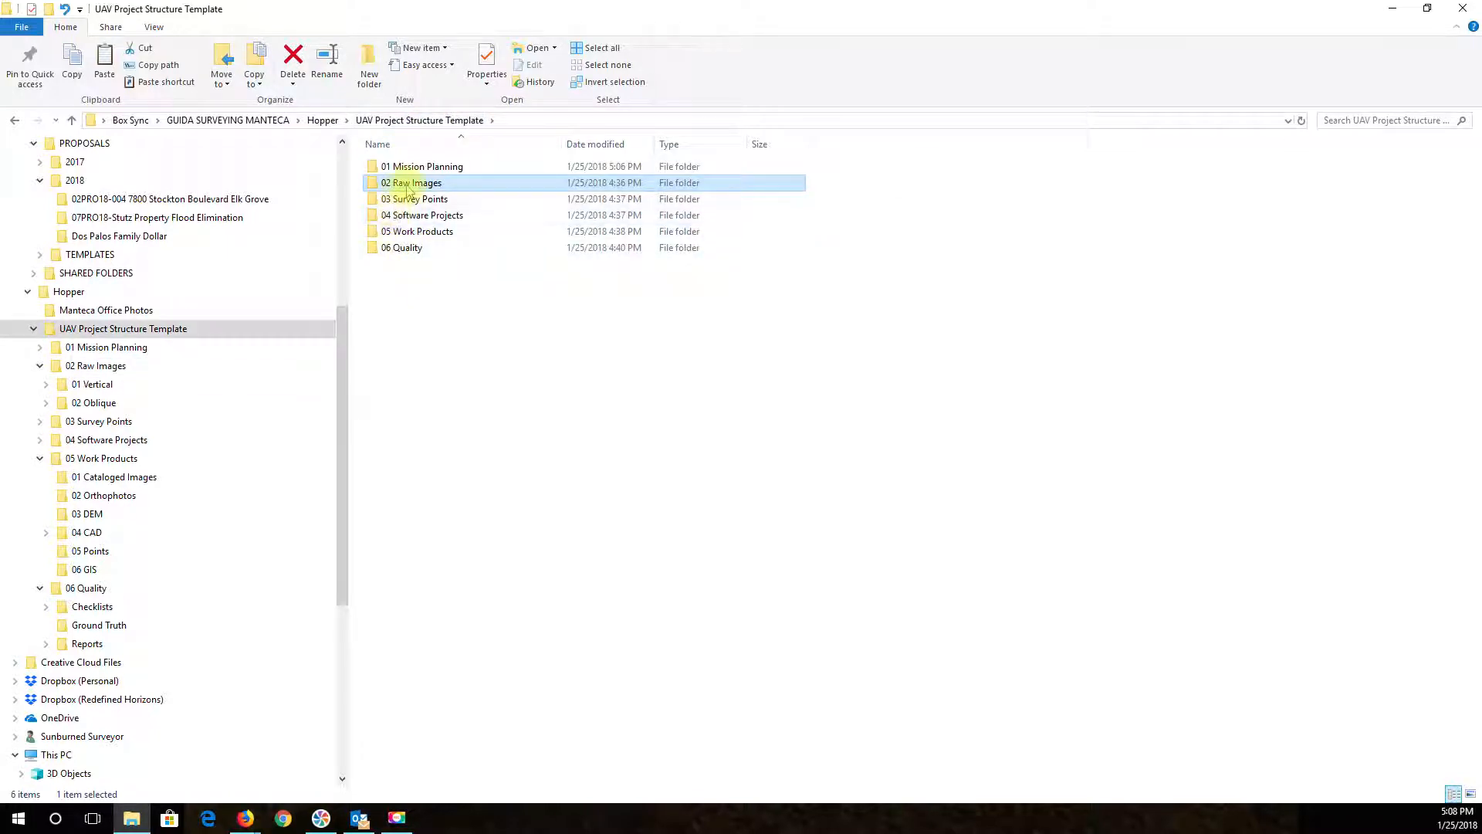
Open 03 Survey Points and review its 01 Aerial Target Control and 02 Ground Truth subfolders
double_click(403, 199)
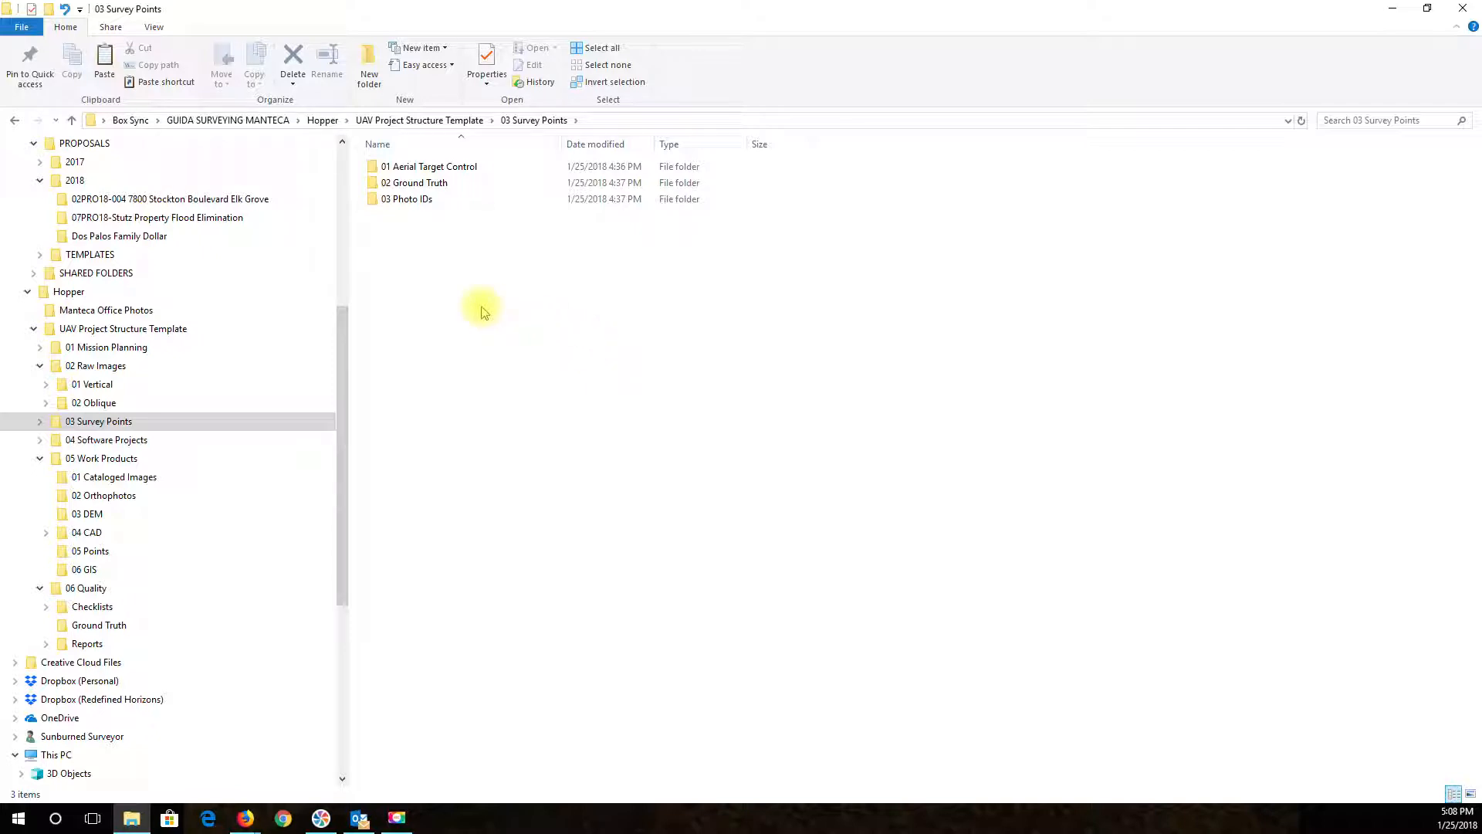
left_click(455, 123)
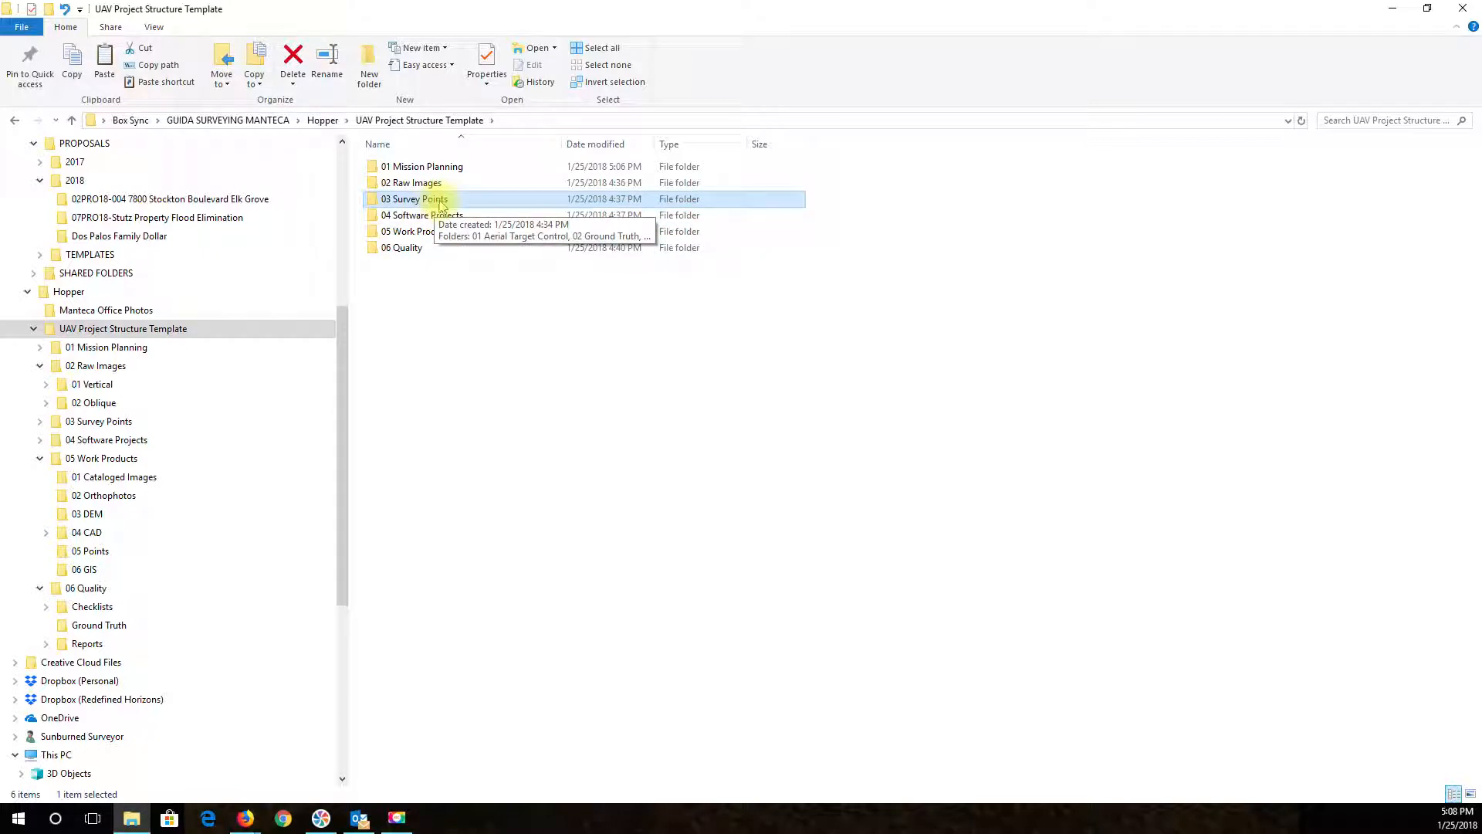
left_click(446, 120)
double_click(423, 199)
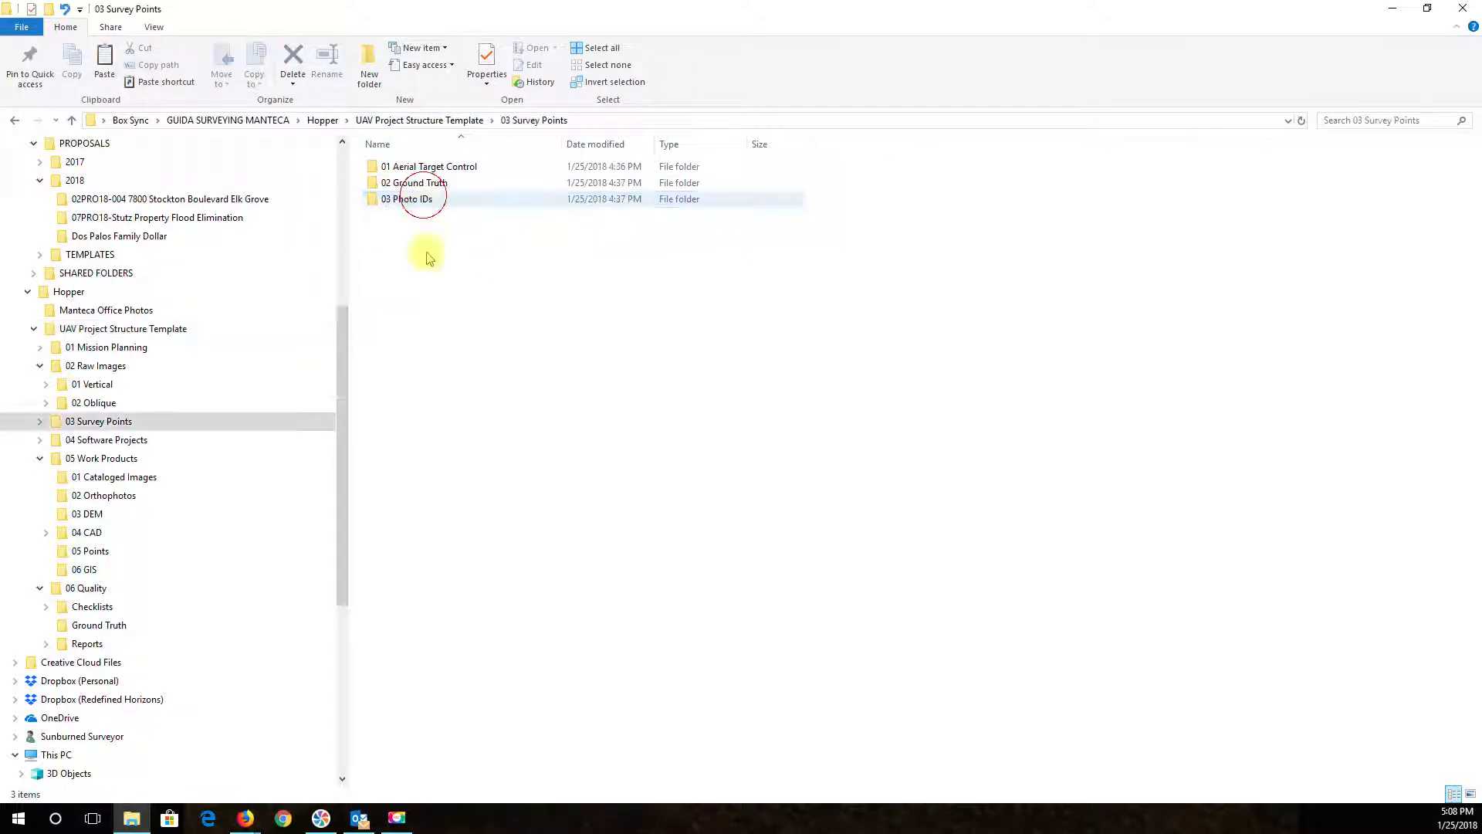
left_click(456, 167)
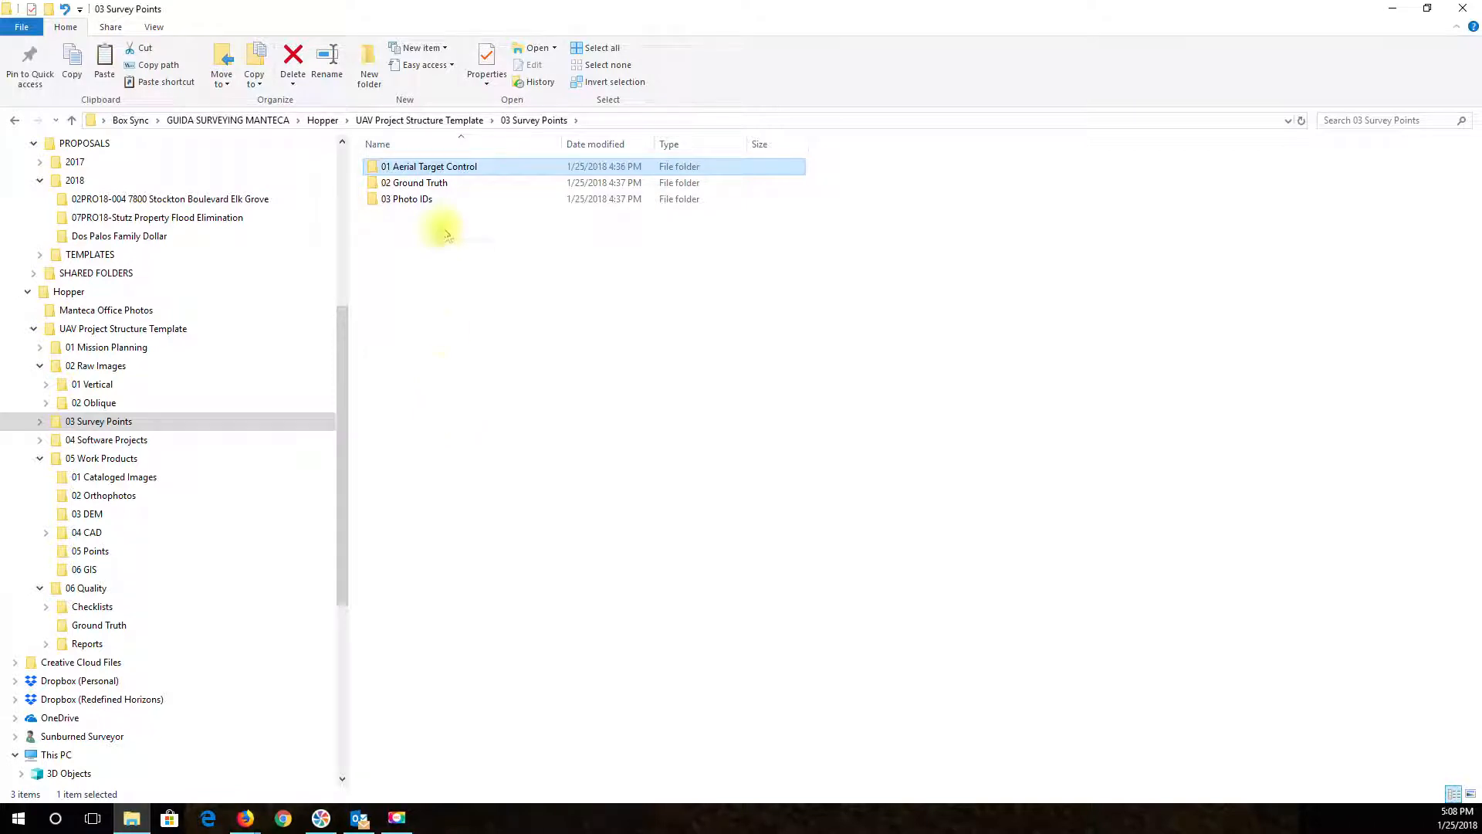
left_click(424, 184)
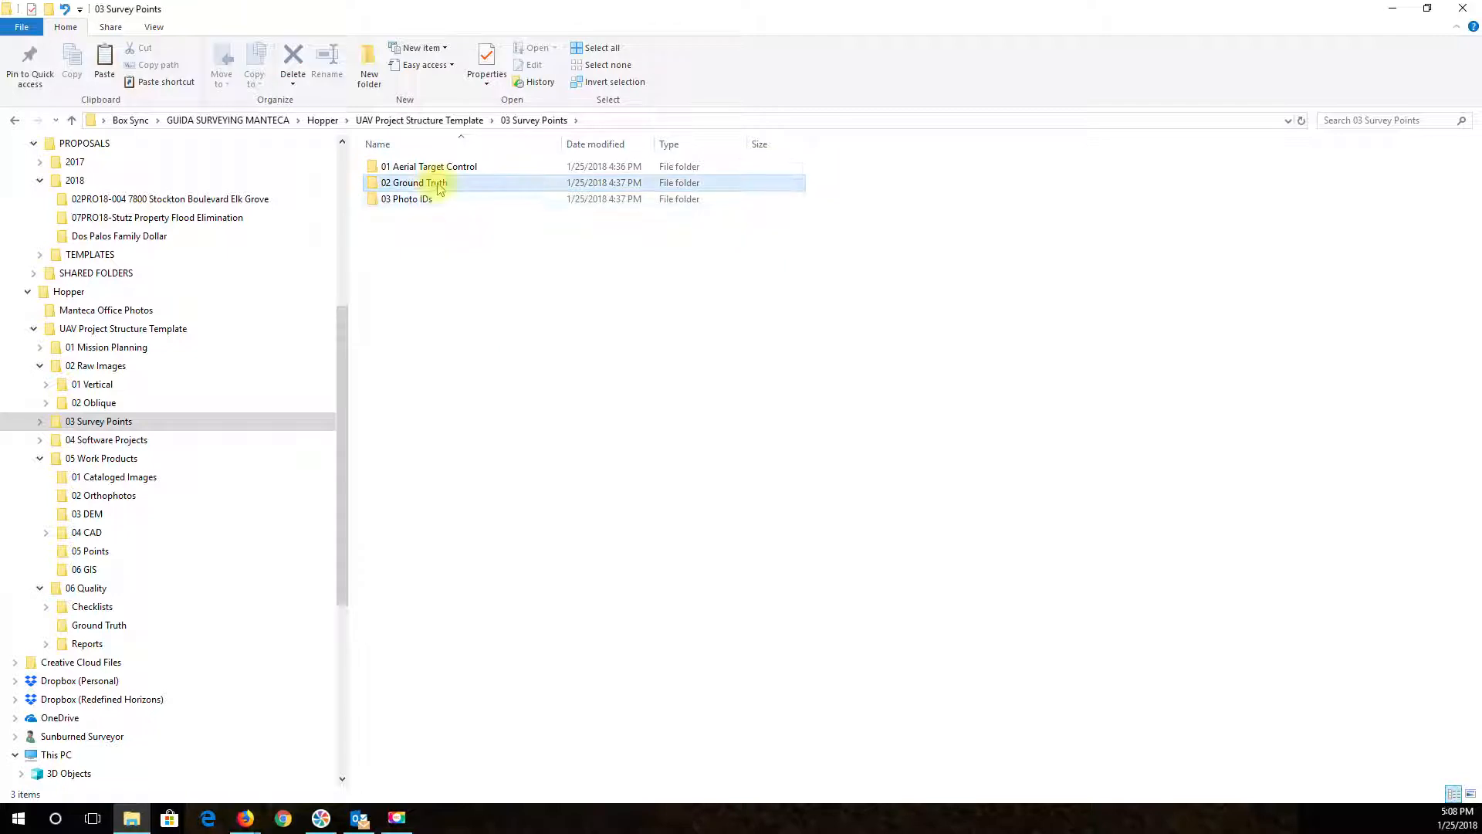
Look inside 03 Photo IDs, go back to 03 Survey Points, and highlight the 01 Aerial Target Control folder
left_click(411, 204)
double_click(411, 204)
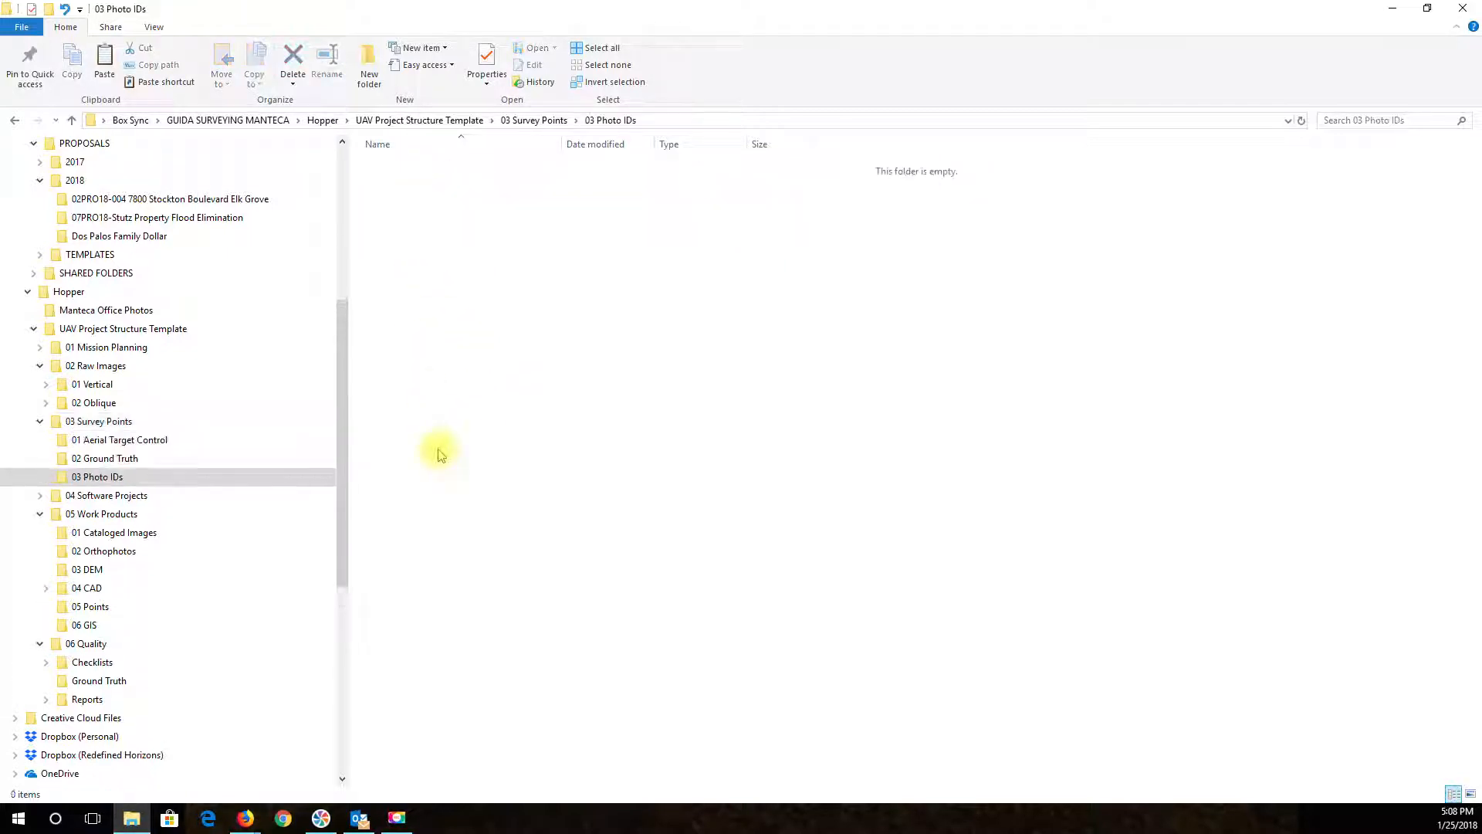
left_click(550, 121)
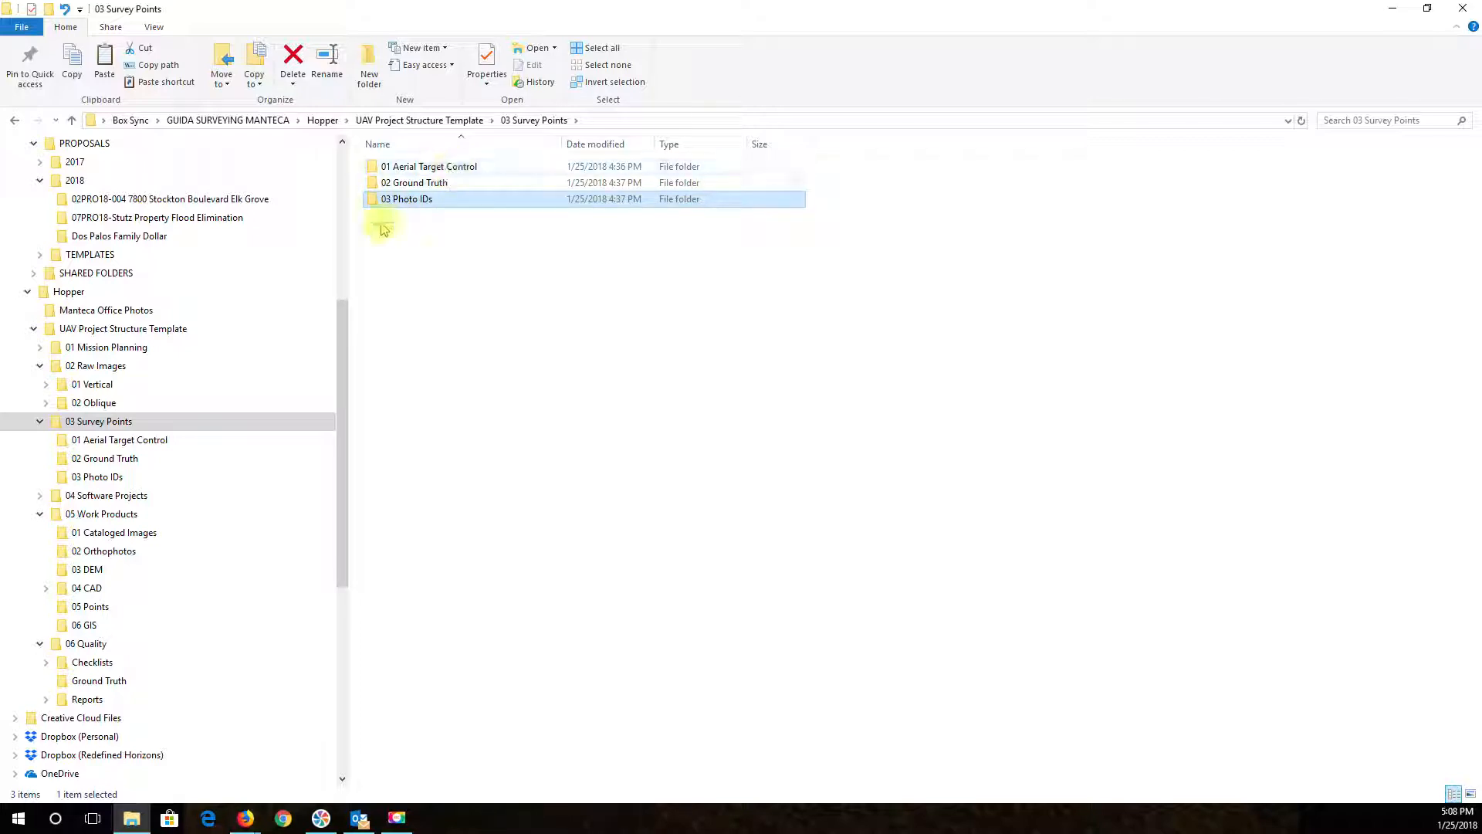
left_click(427, 169)
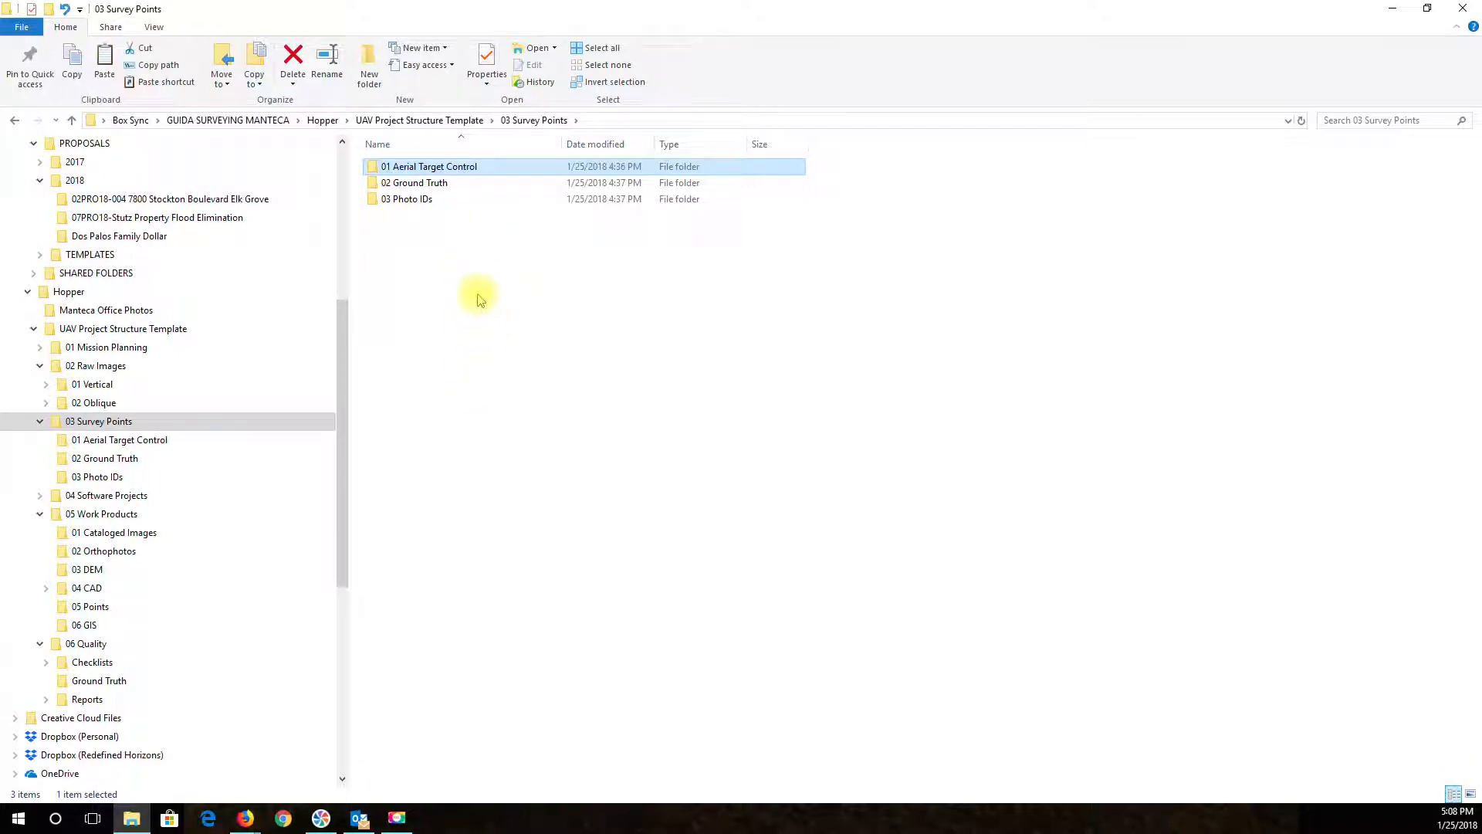
left_click(557, 124)
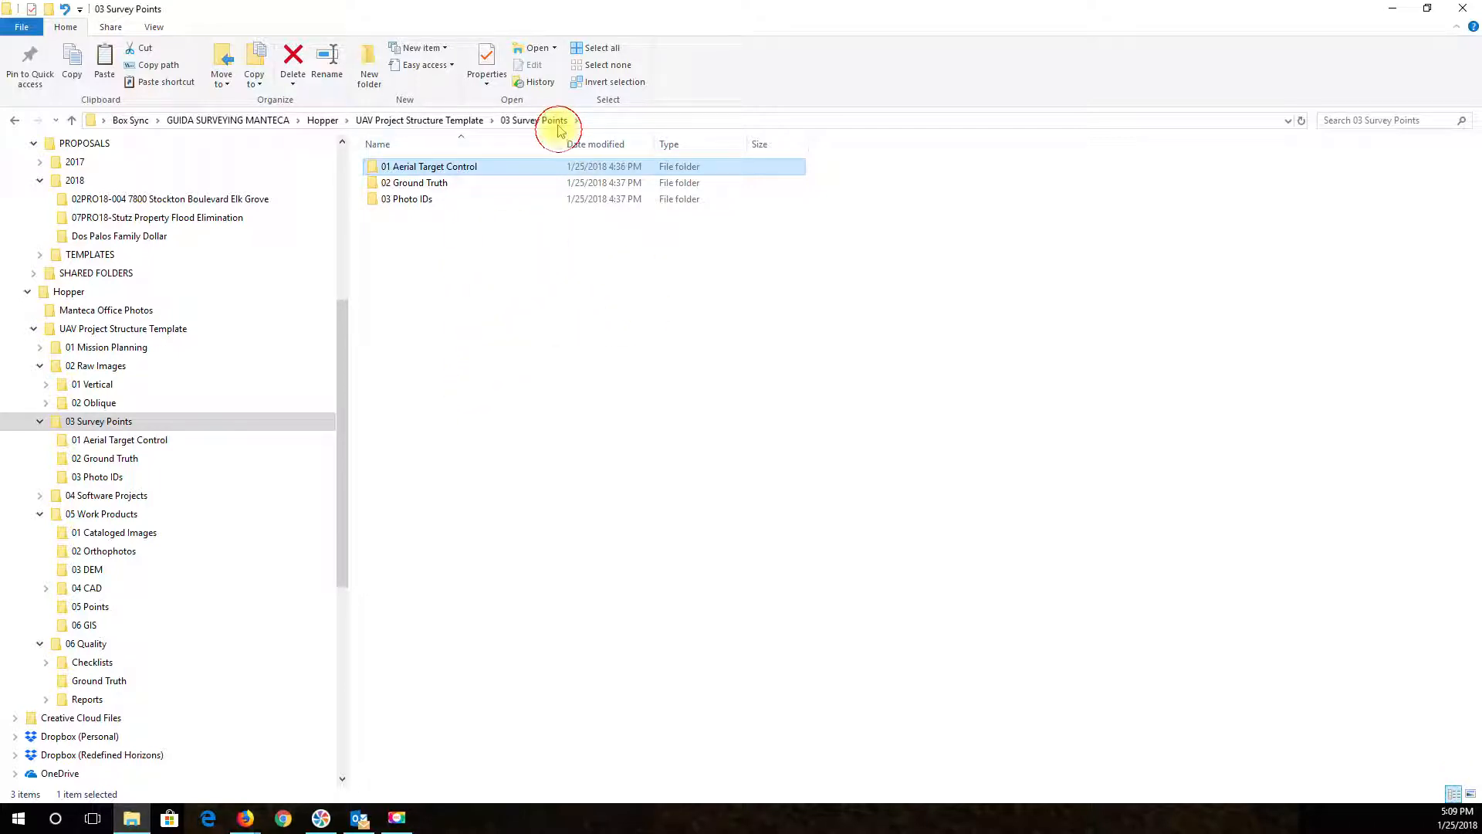
Return to the template folder, highlight 02 Raw Images and 03 Survey Points together, and clear the selection
left_click(466, 121)
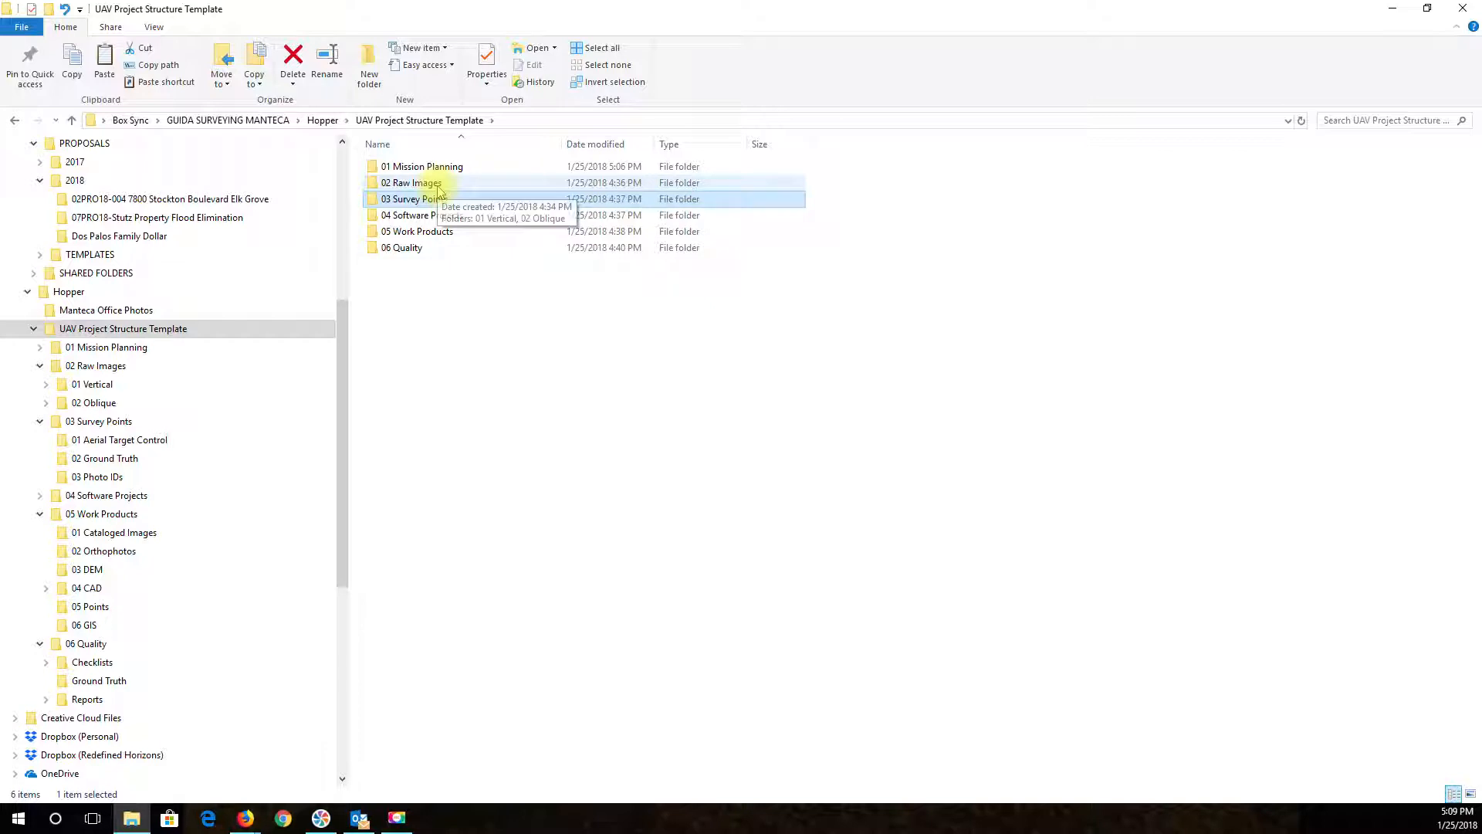
left_click(437, 185, "ctrl")
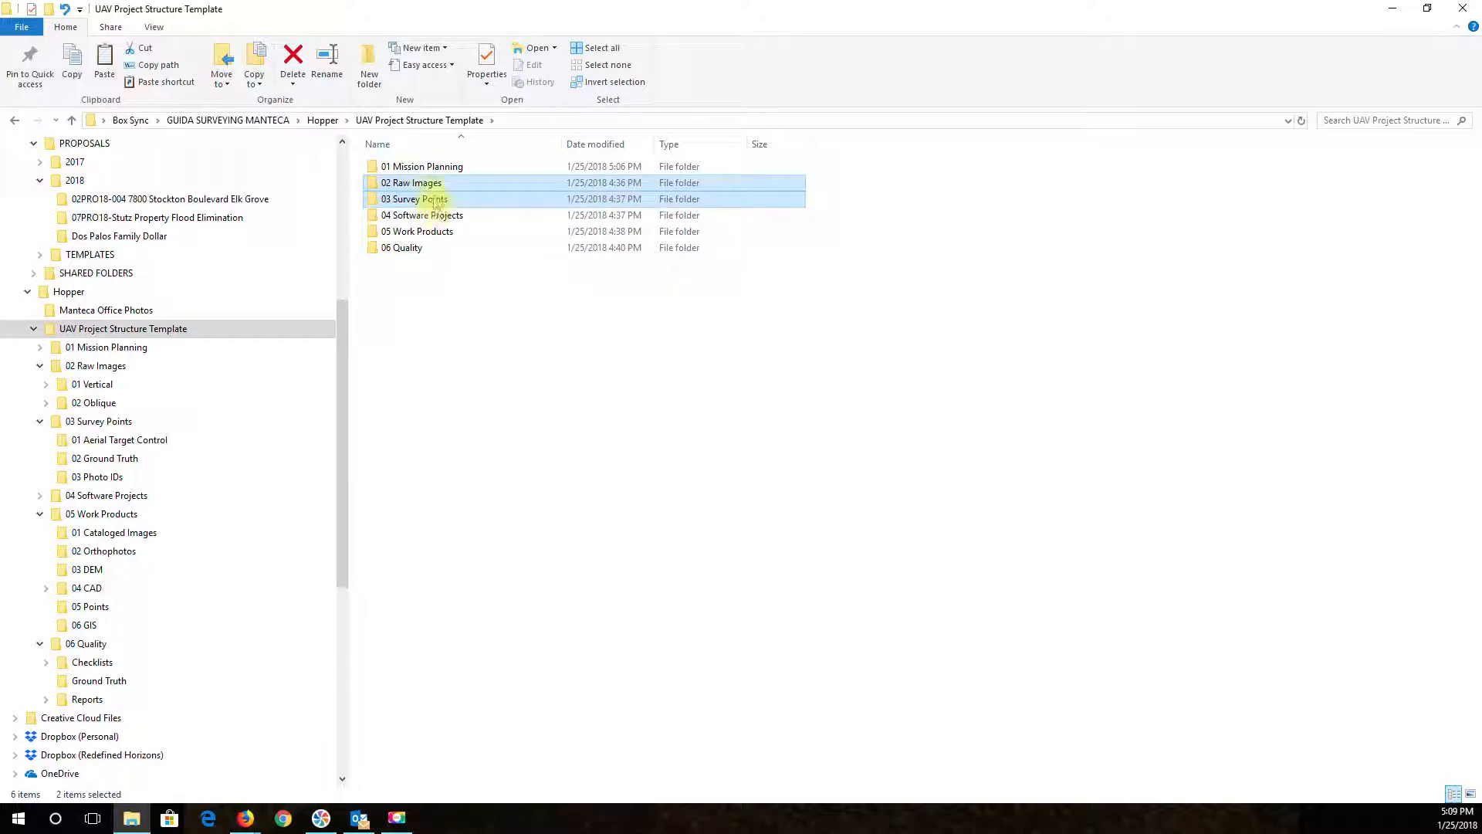
left_click(459, 317)
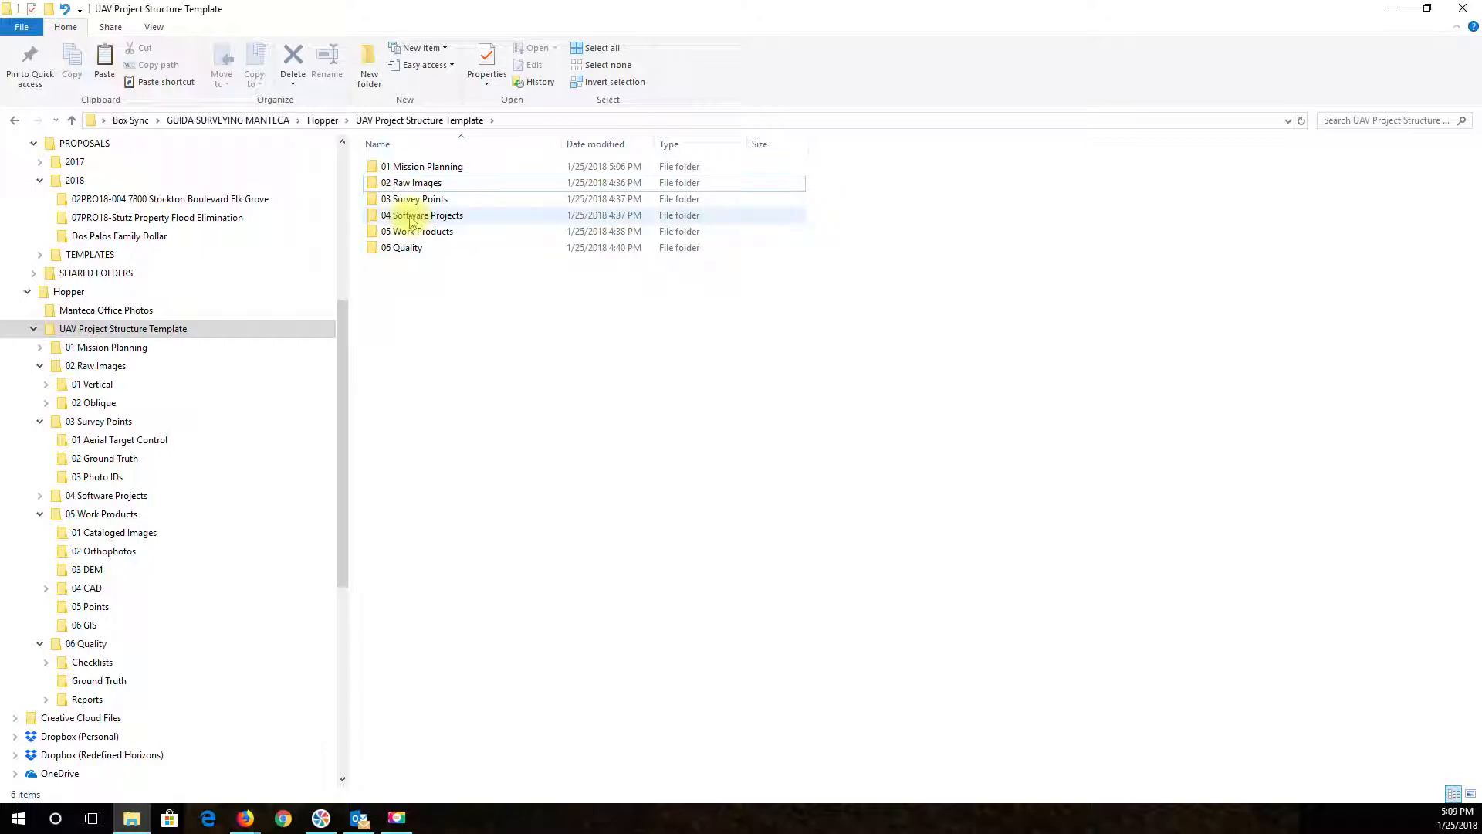
Open 04 Software Projects, look inside its 01 Pix4D folder, and go back up one level
mouse_move(411, 223)
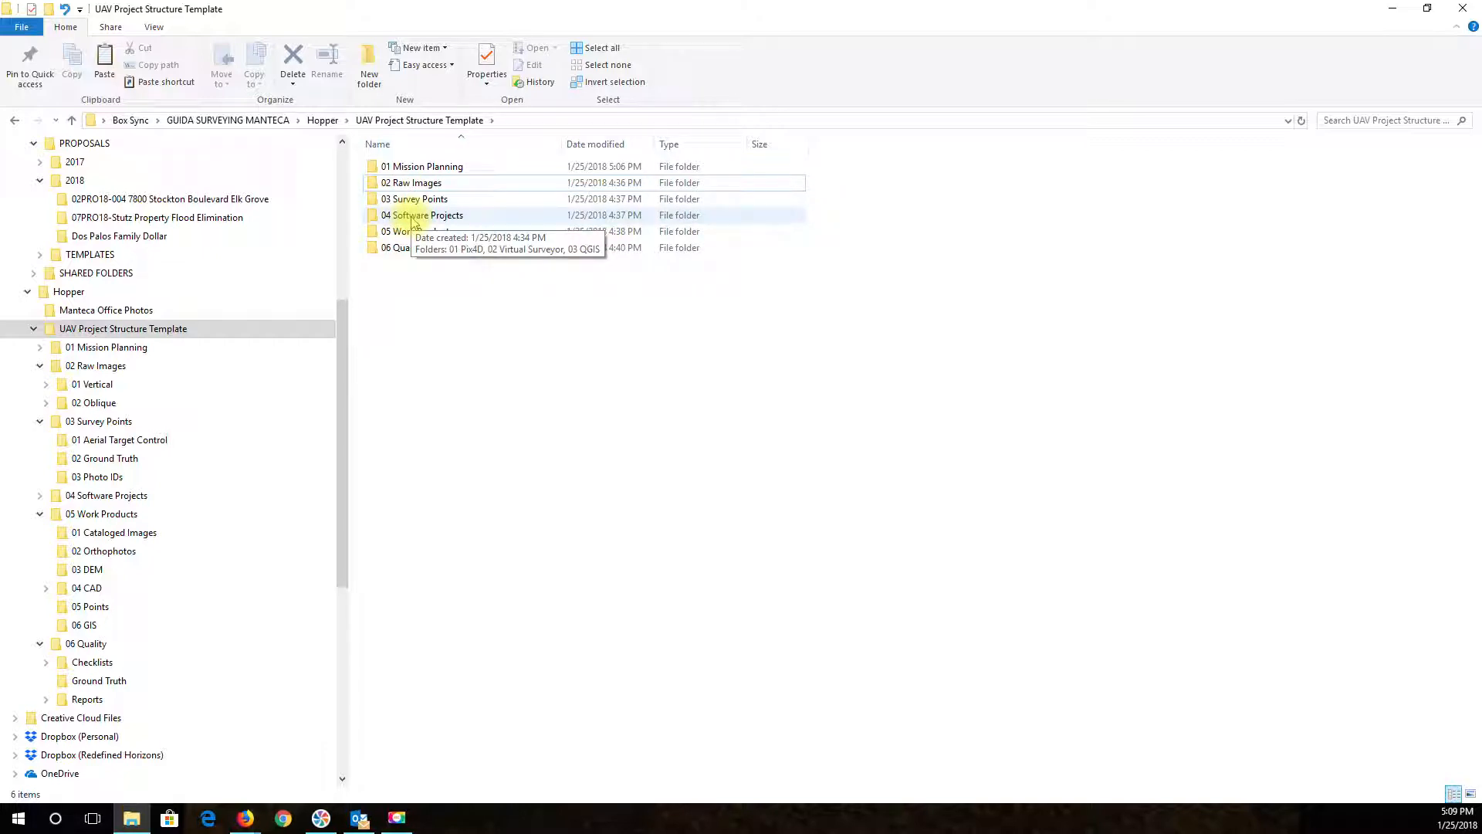
double_click(413, 223)
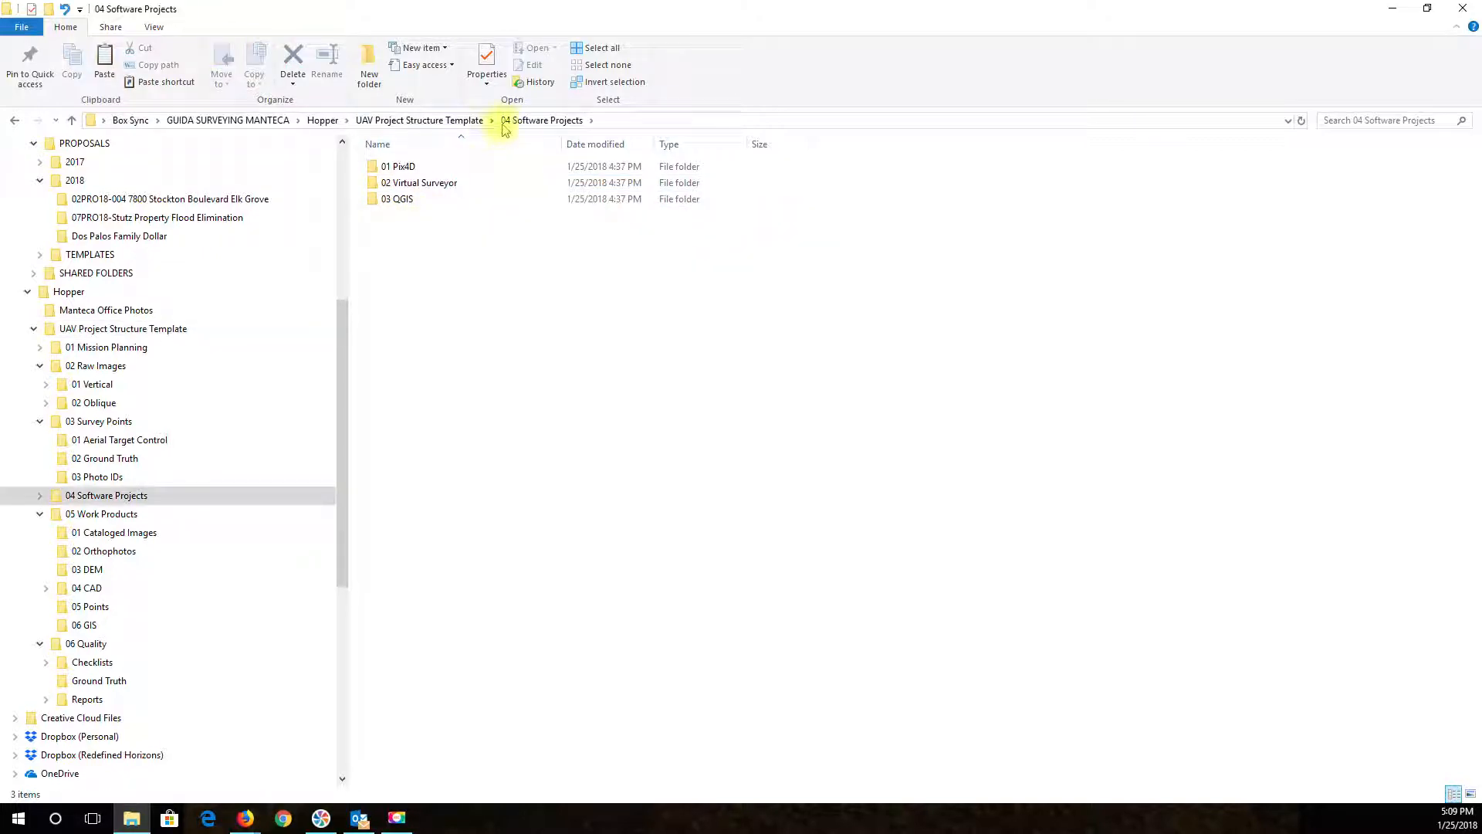
left_click(407, 166)
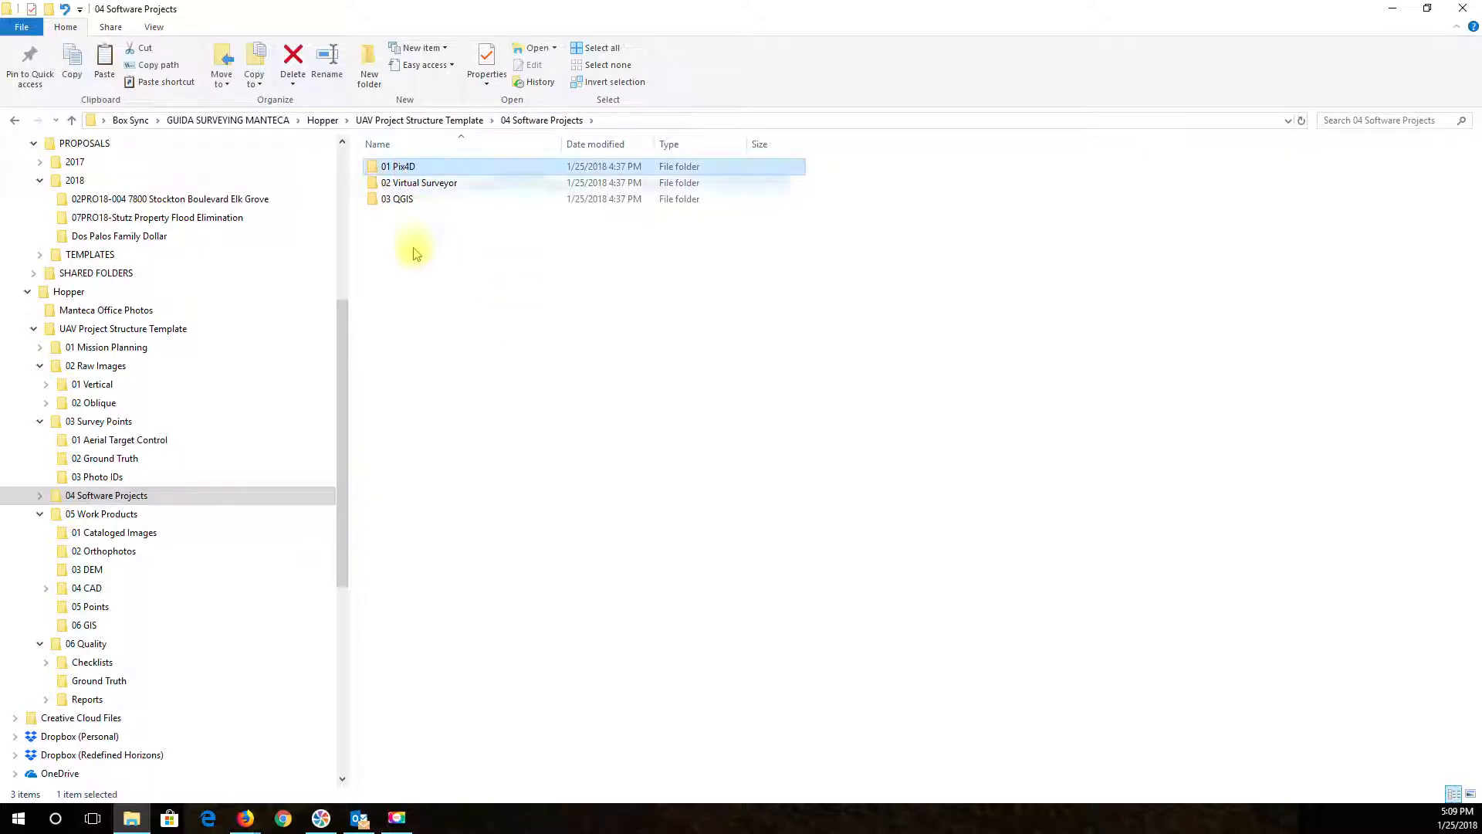
double_click(403, 166)
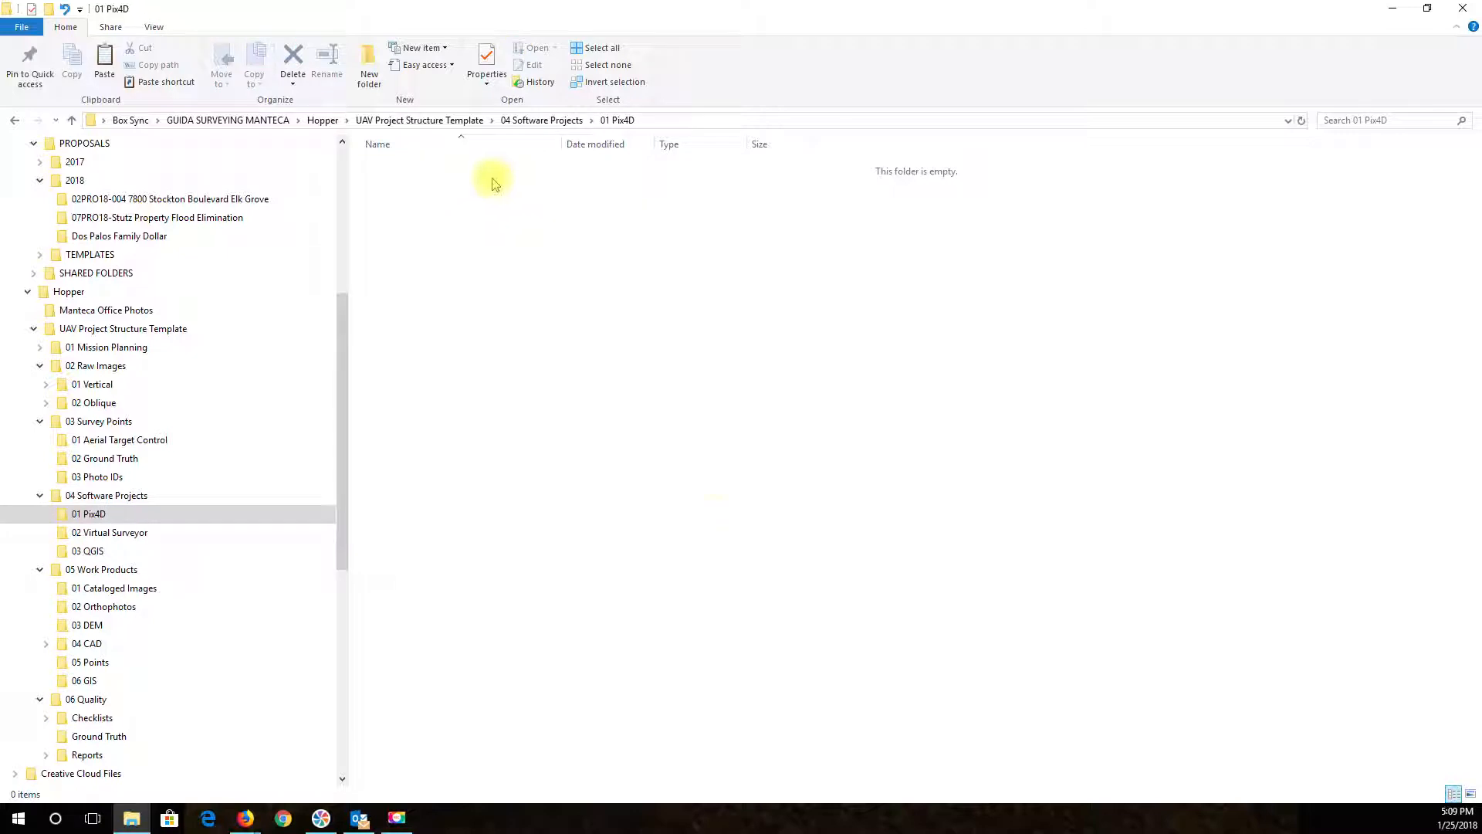
left_click(549, 120)
Look inside the 02 Virtual Surveyor folder, return to 04 Software Projects, and highlight the 03 QGIS folder
left_click(433, 185)
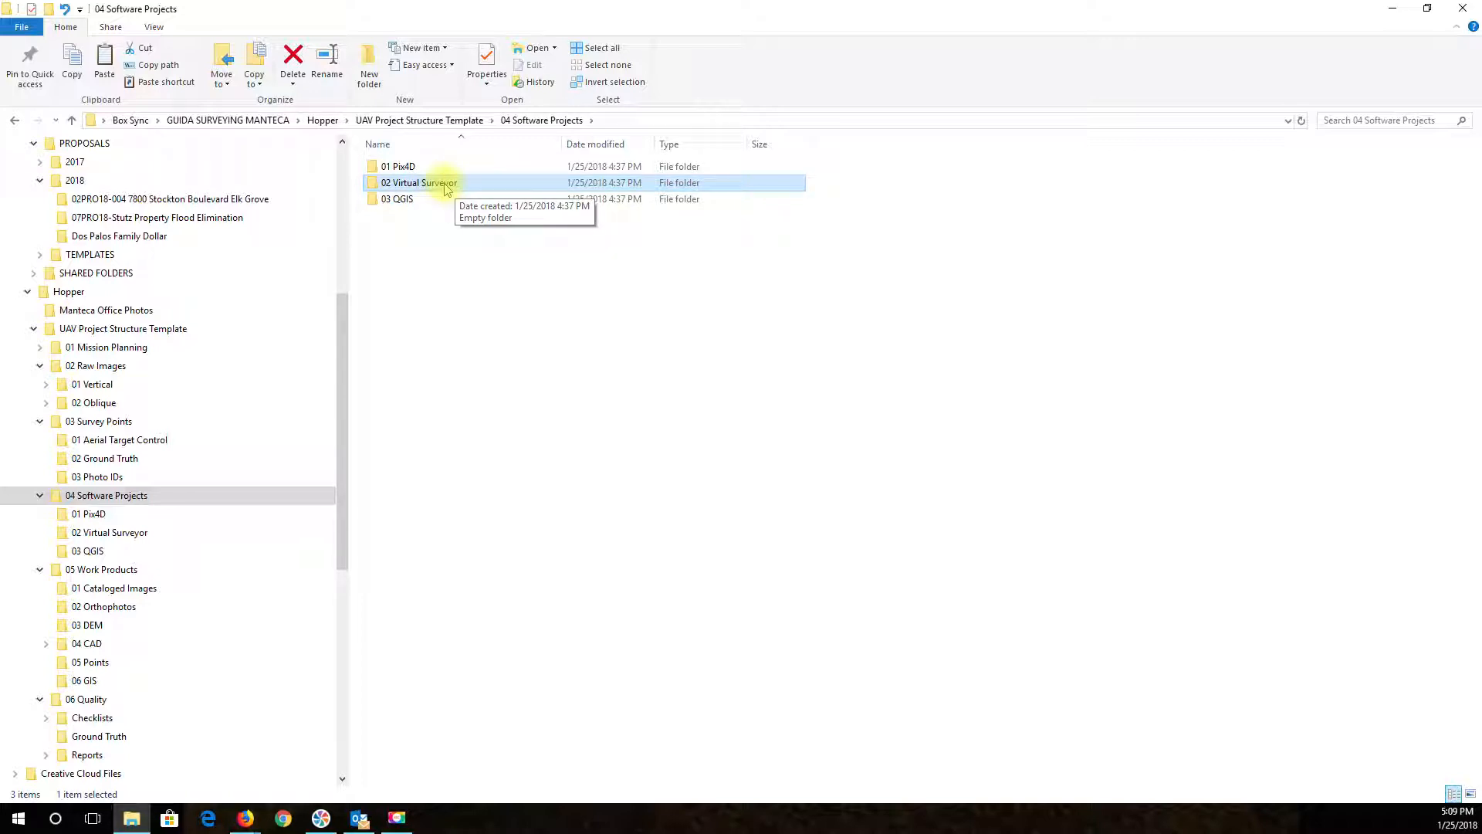
double_click(445, 186)
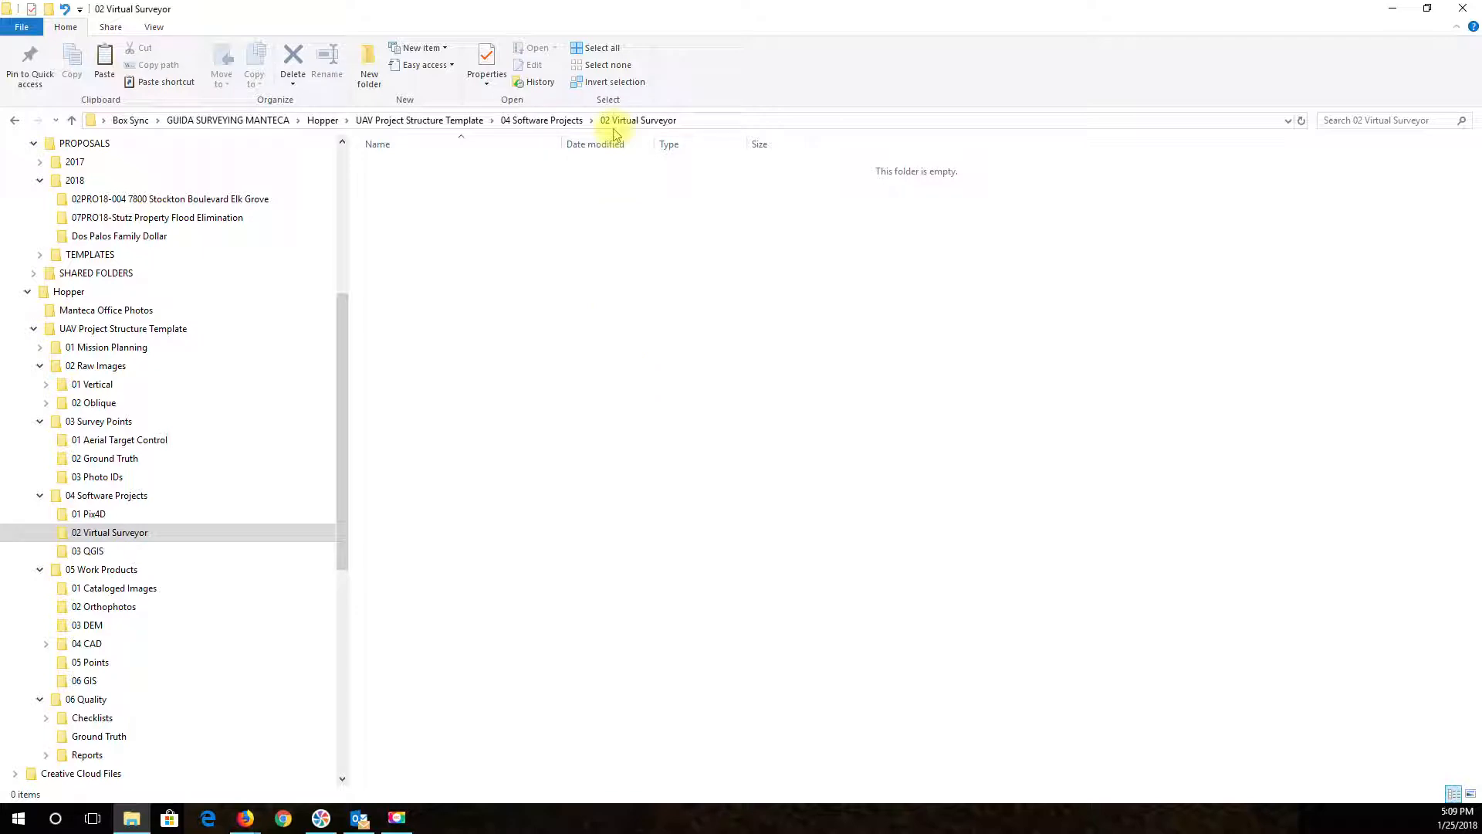
left_click(540, 120)
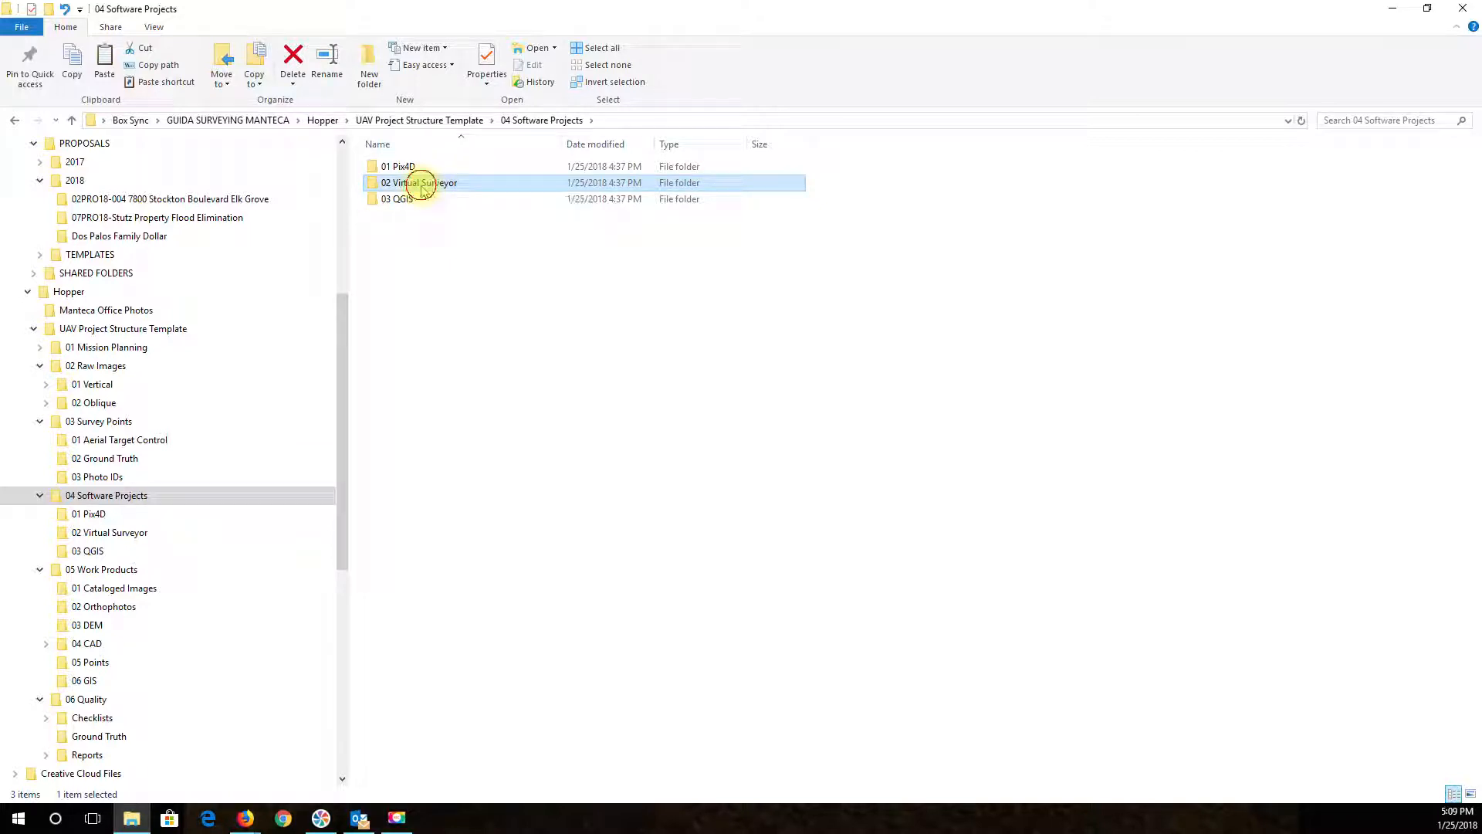
left_click(473, 328)
left_click(423, 183)
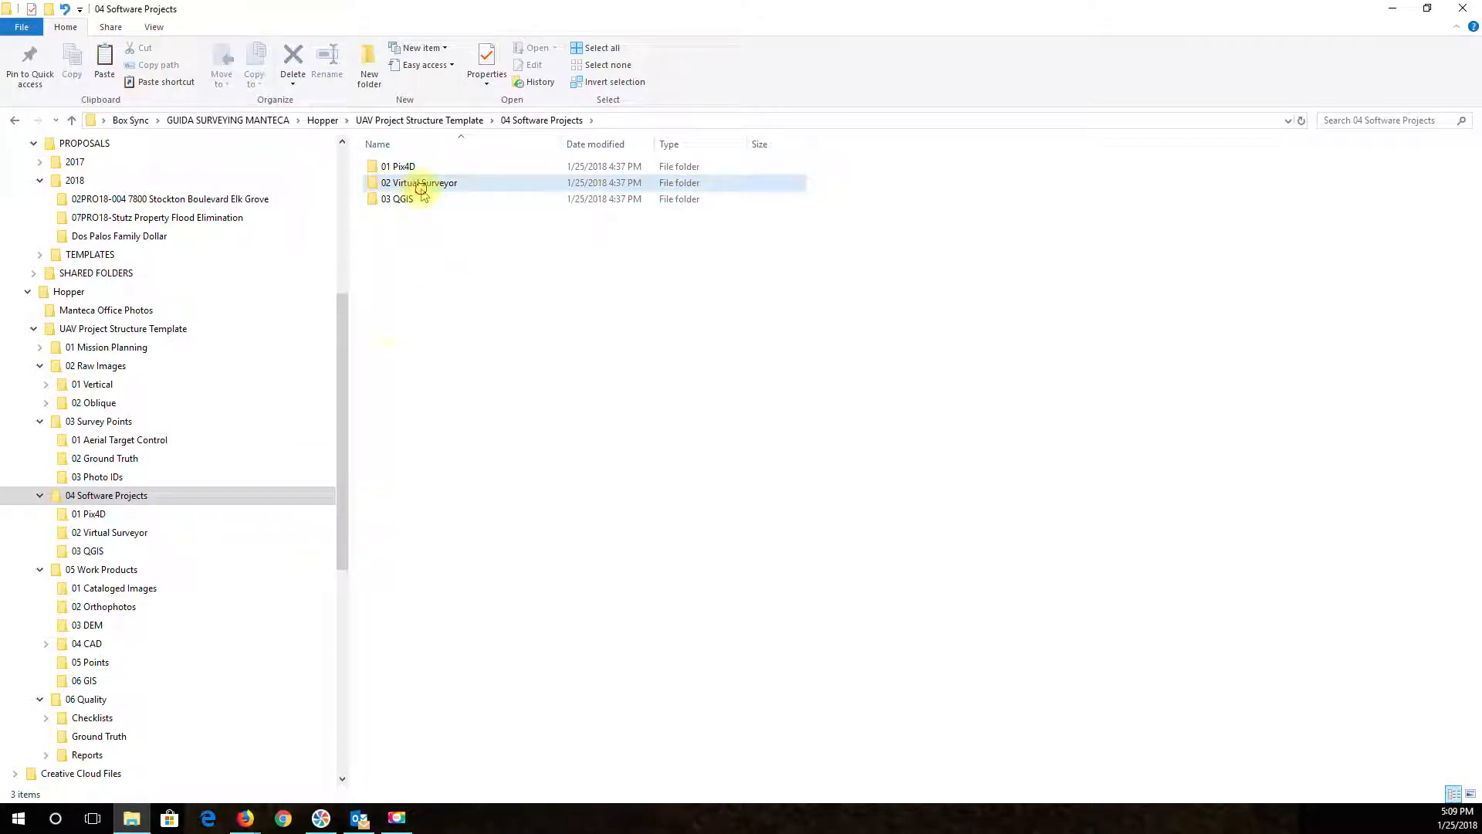
left_click(399, 204)
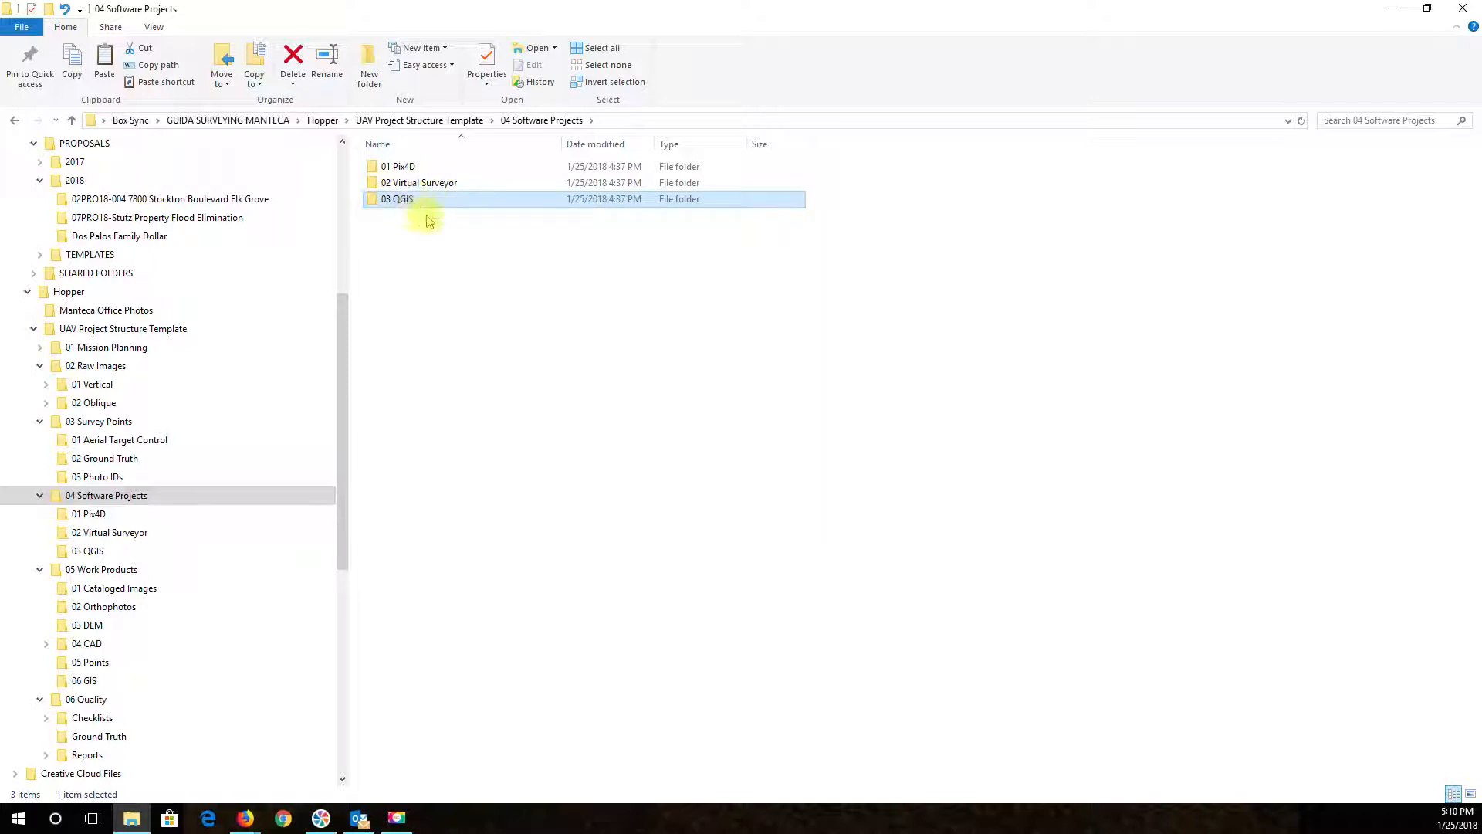
Return to the template folder and examine the subfolders of 05 Work Products, comparing it with 04 Software Projects at the template level
left_click(430, 121)
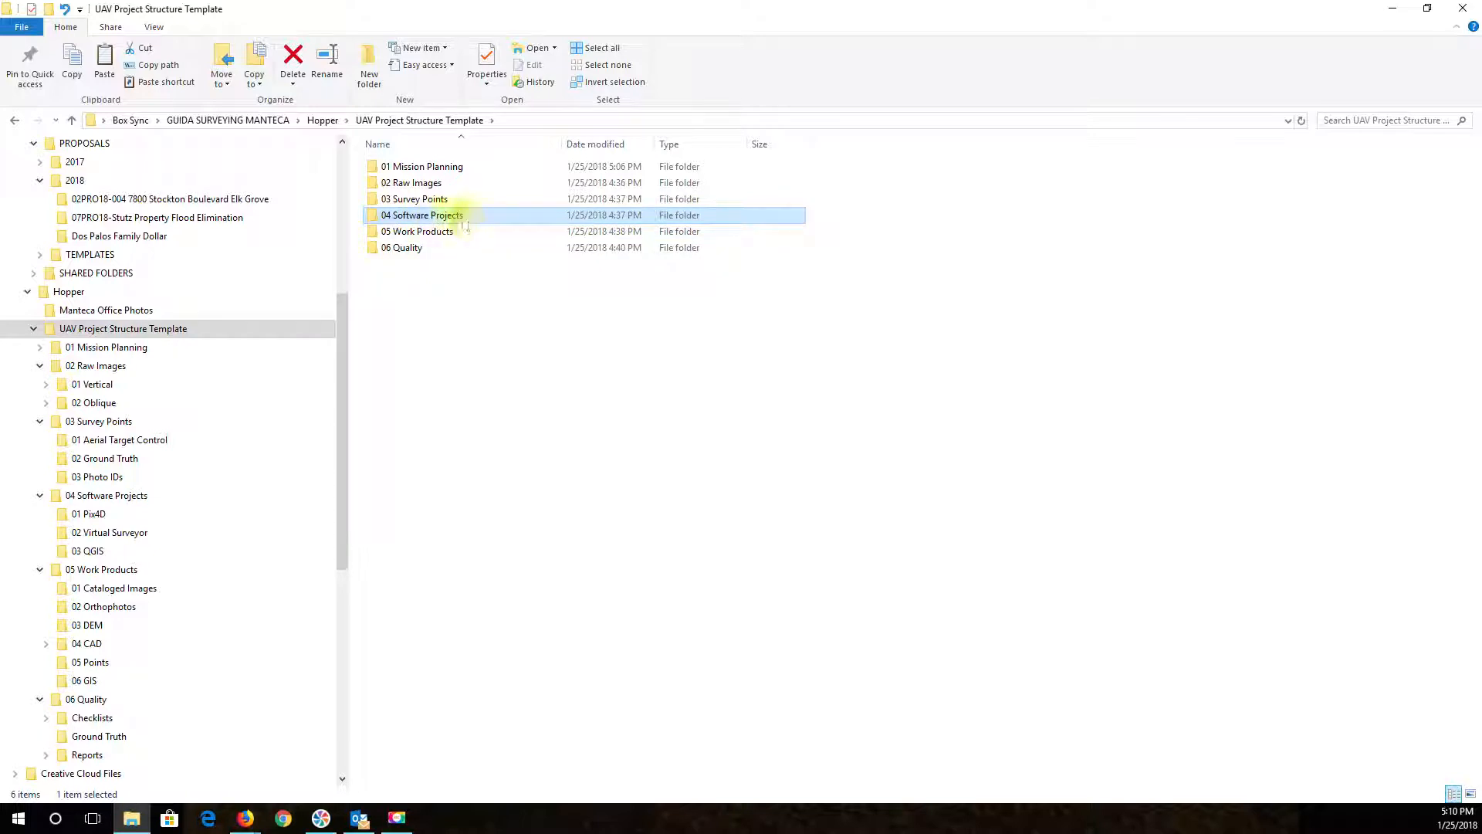
left_click(408, 232)
double_click(408, 231)
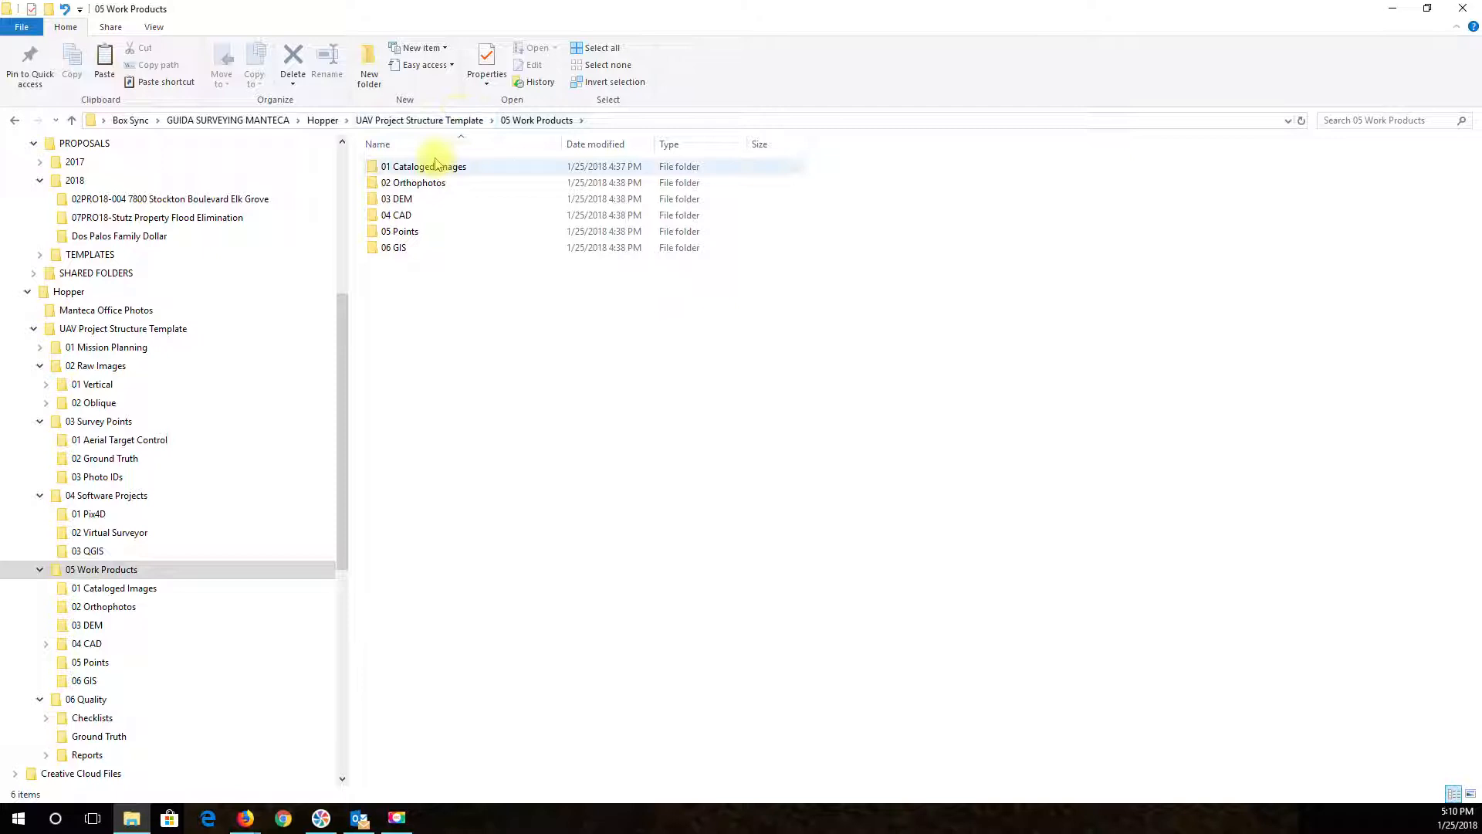
left_click(455, 118)
left_click(446, 216)
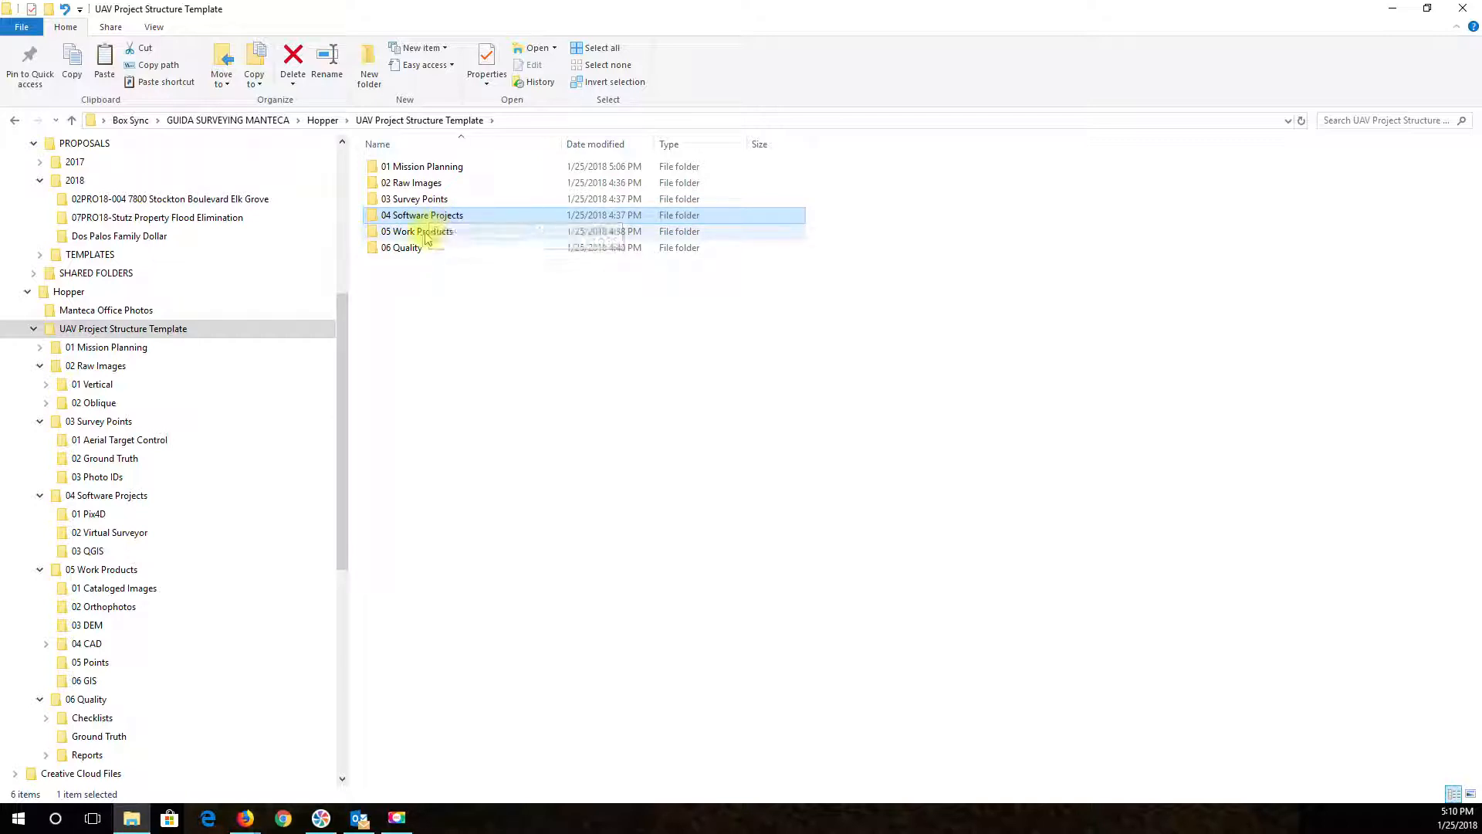
double_click(427, 232)
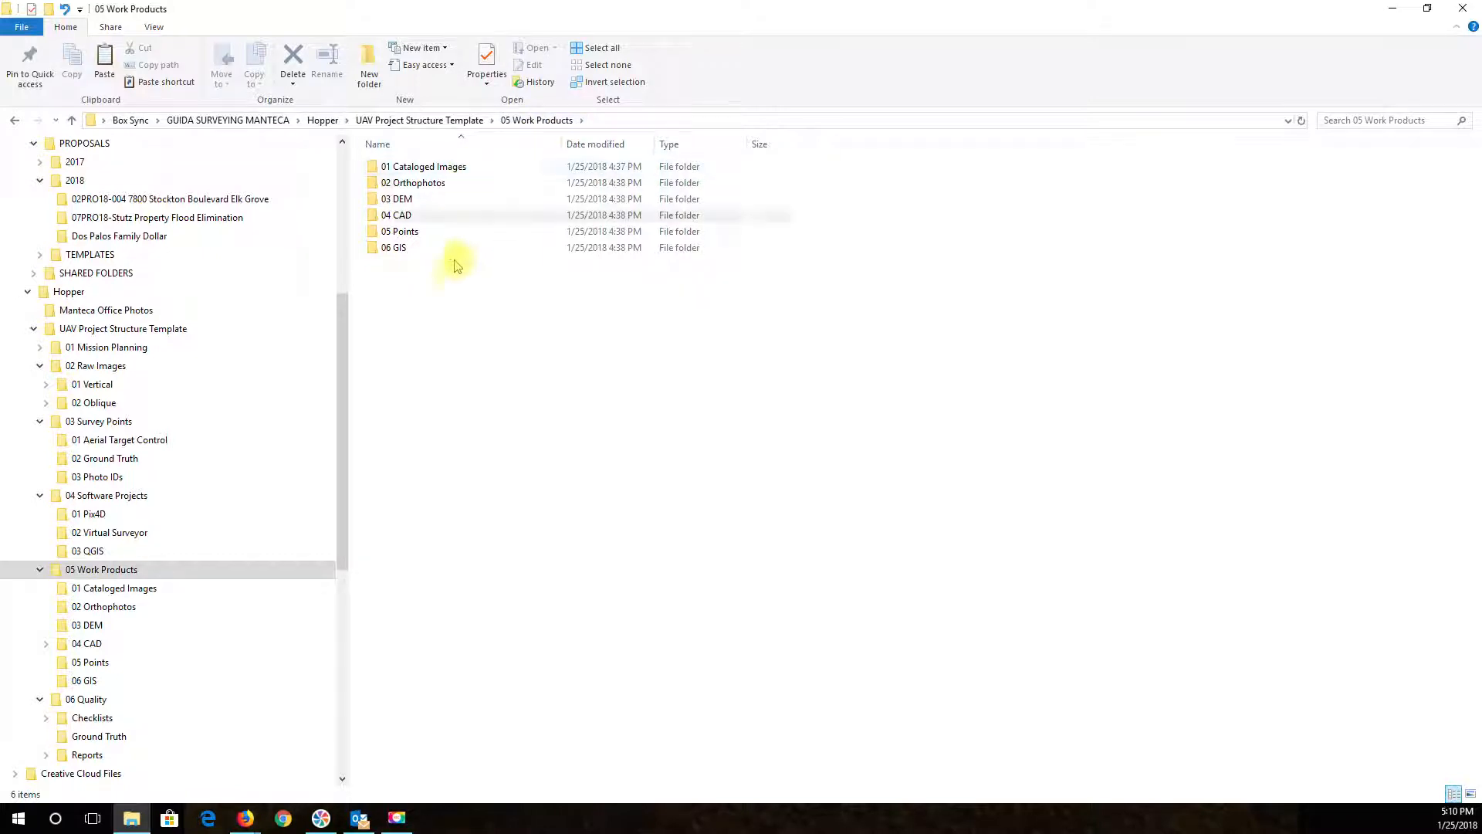
left_click(448, 121)
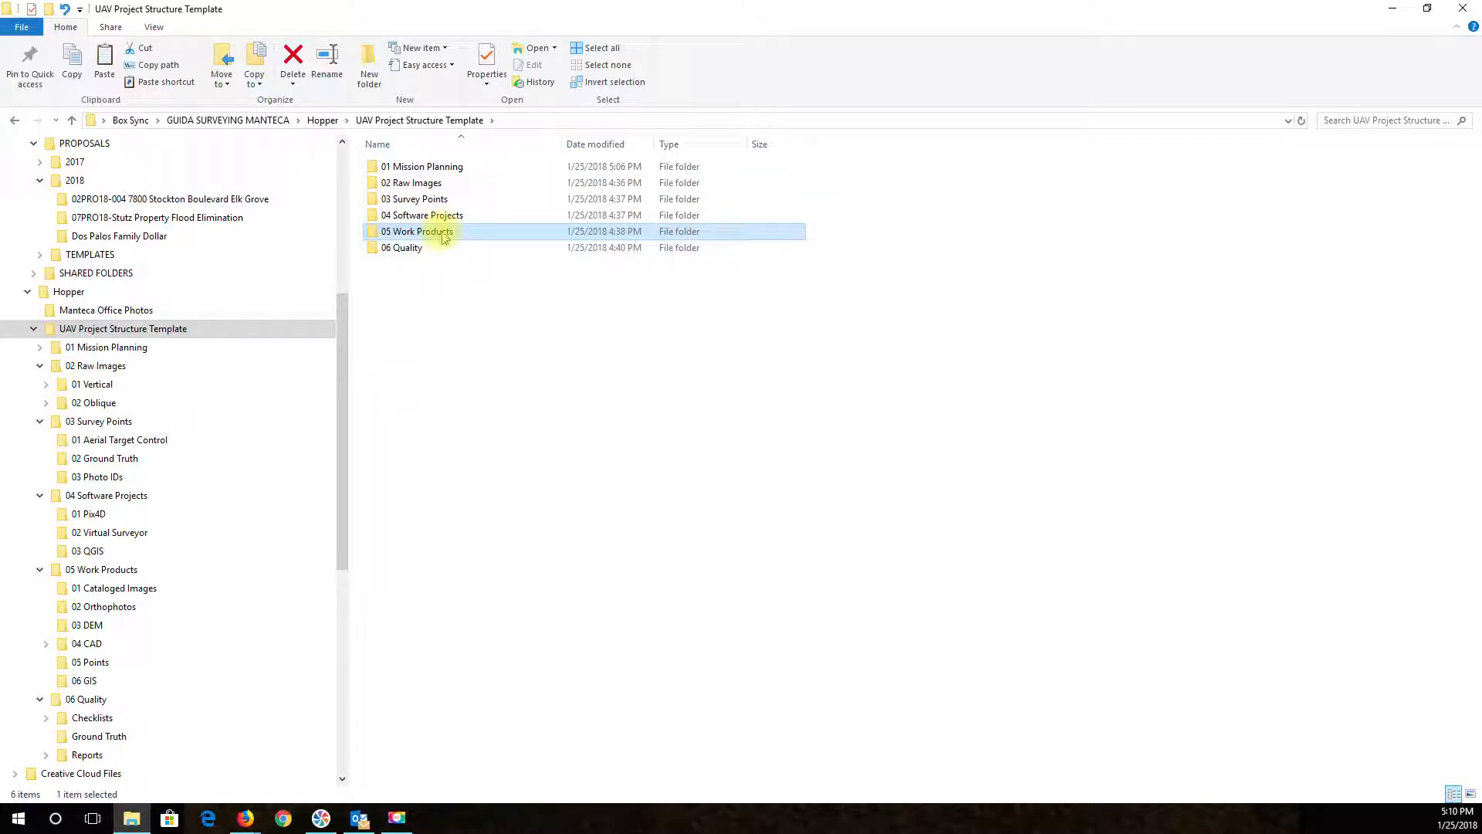
Open 05 Work Products and highlight its 01 Cataloged Images, 02 Orthophotos and 03 DEM folders one by one
left_click(535, 457)
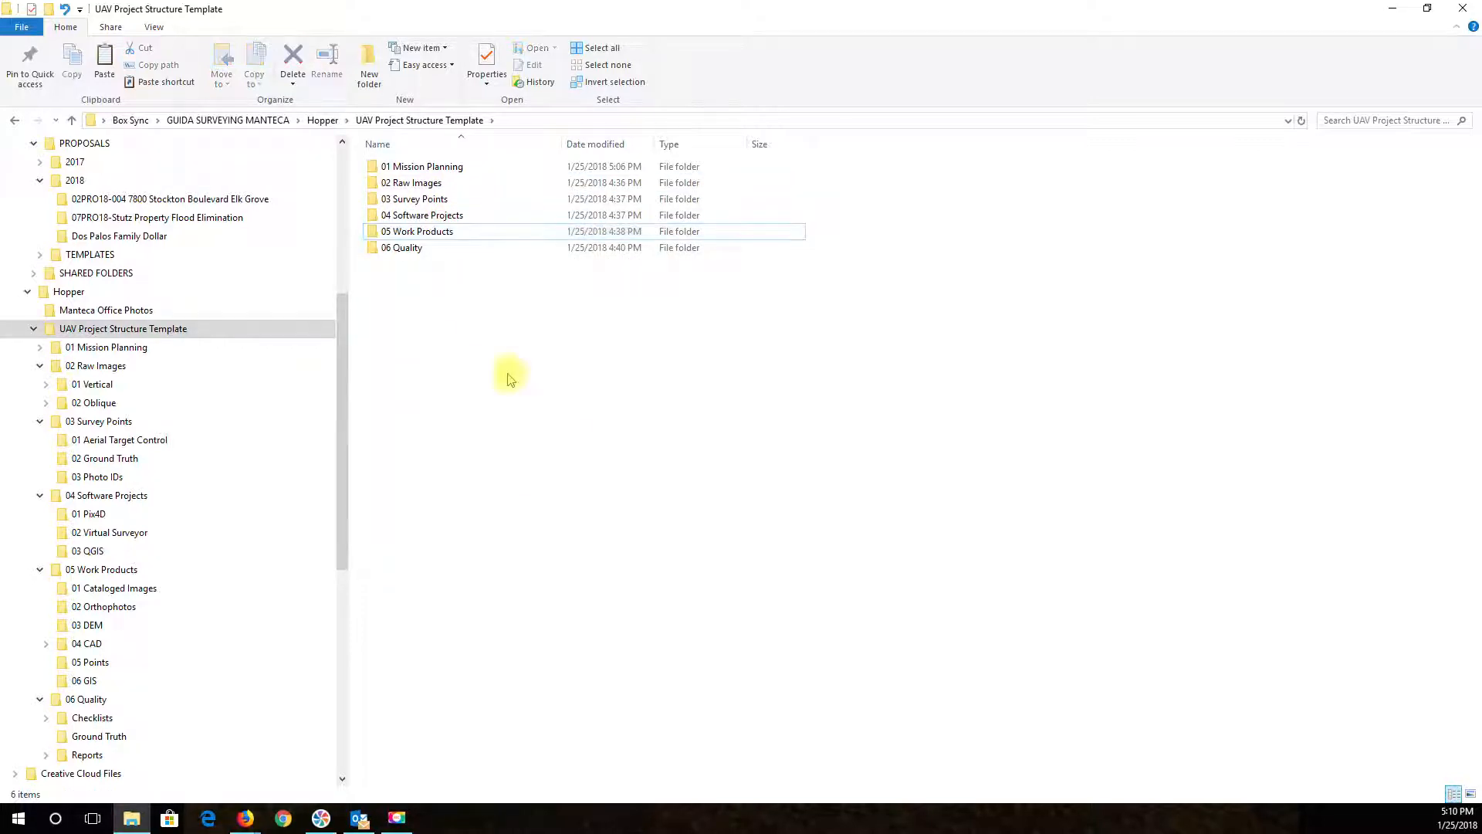
double_click(437, 231)
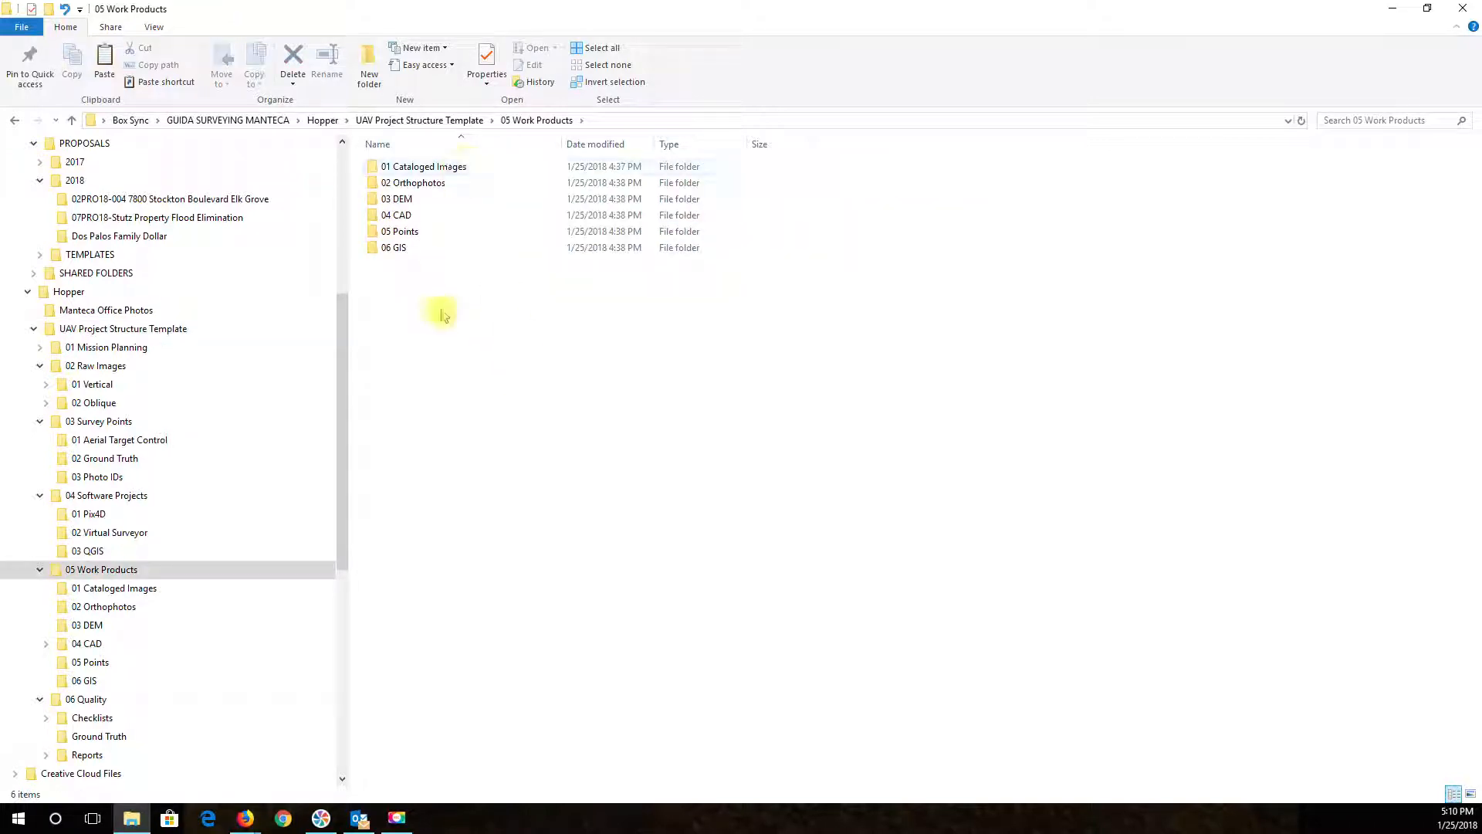
left_click(417, 168)
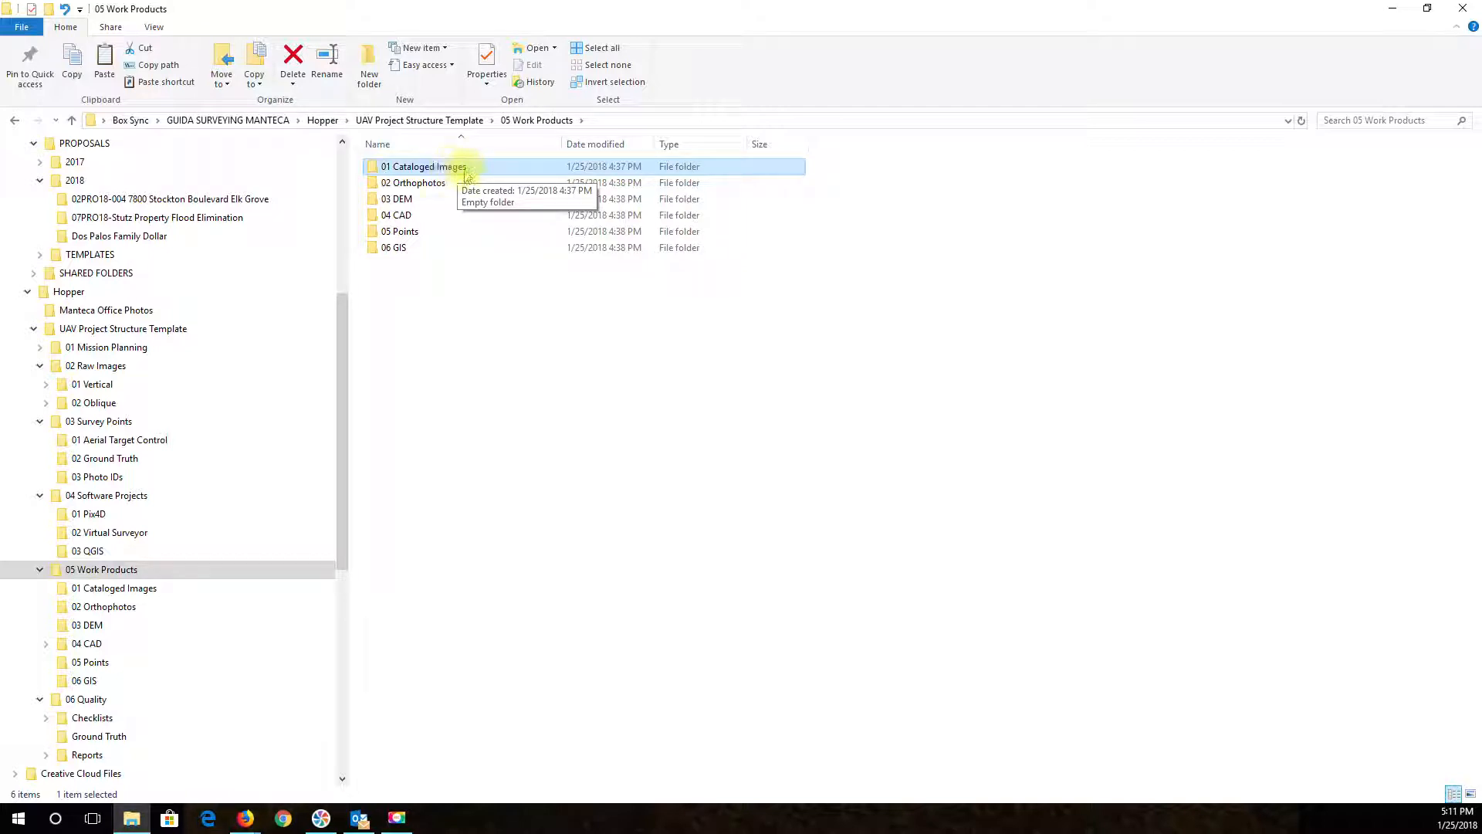
left_click(431, 184)
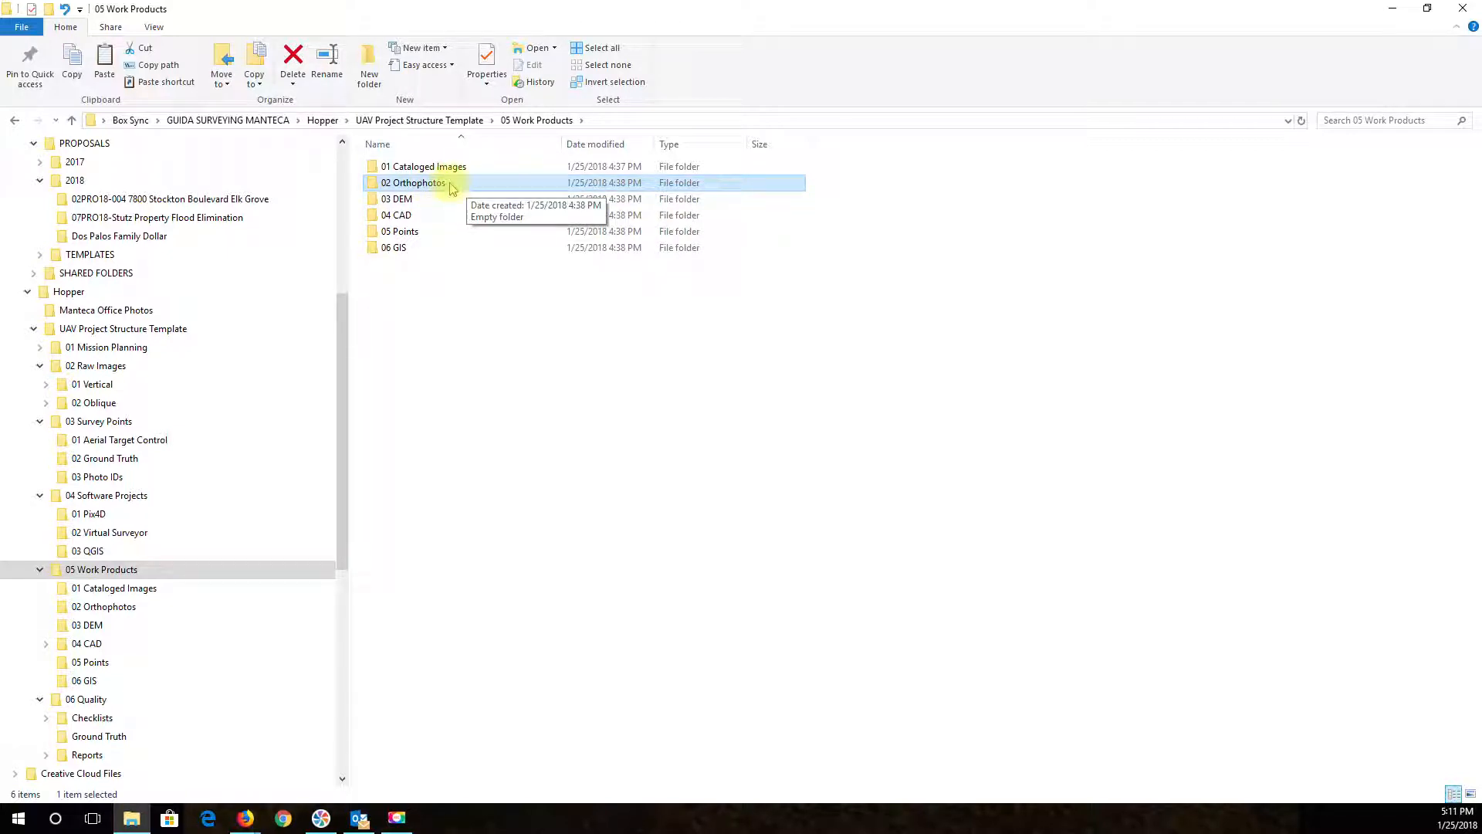
left_click(421, 199)
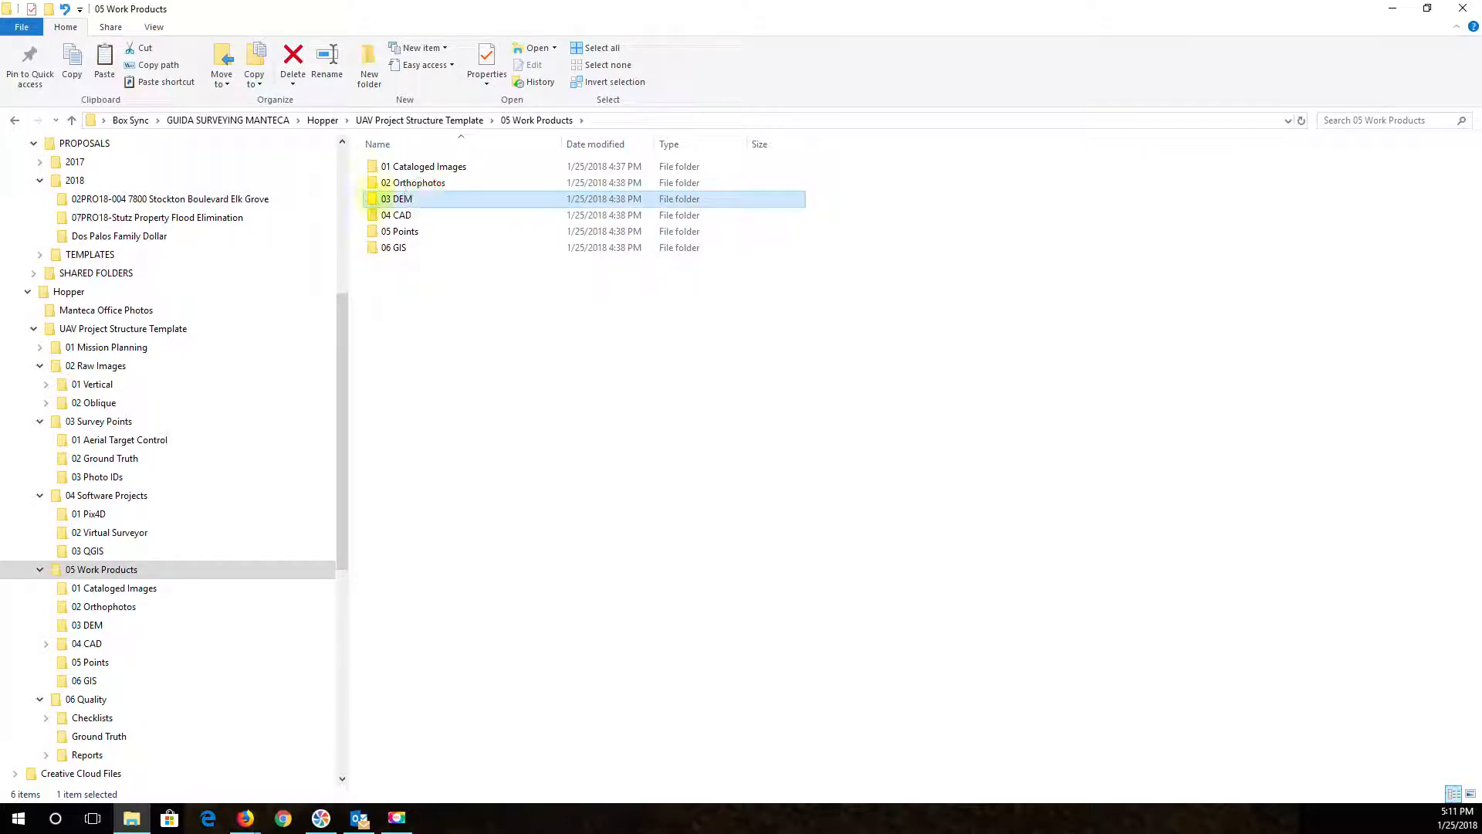
left_click(439, 185)
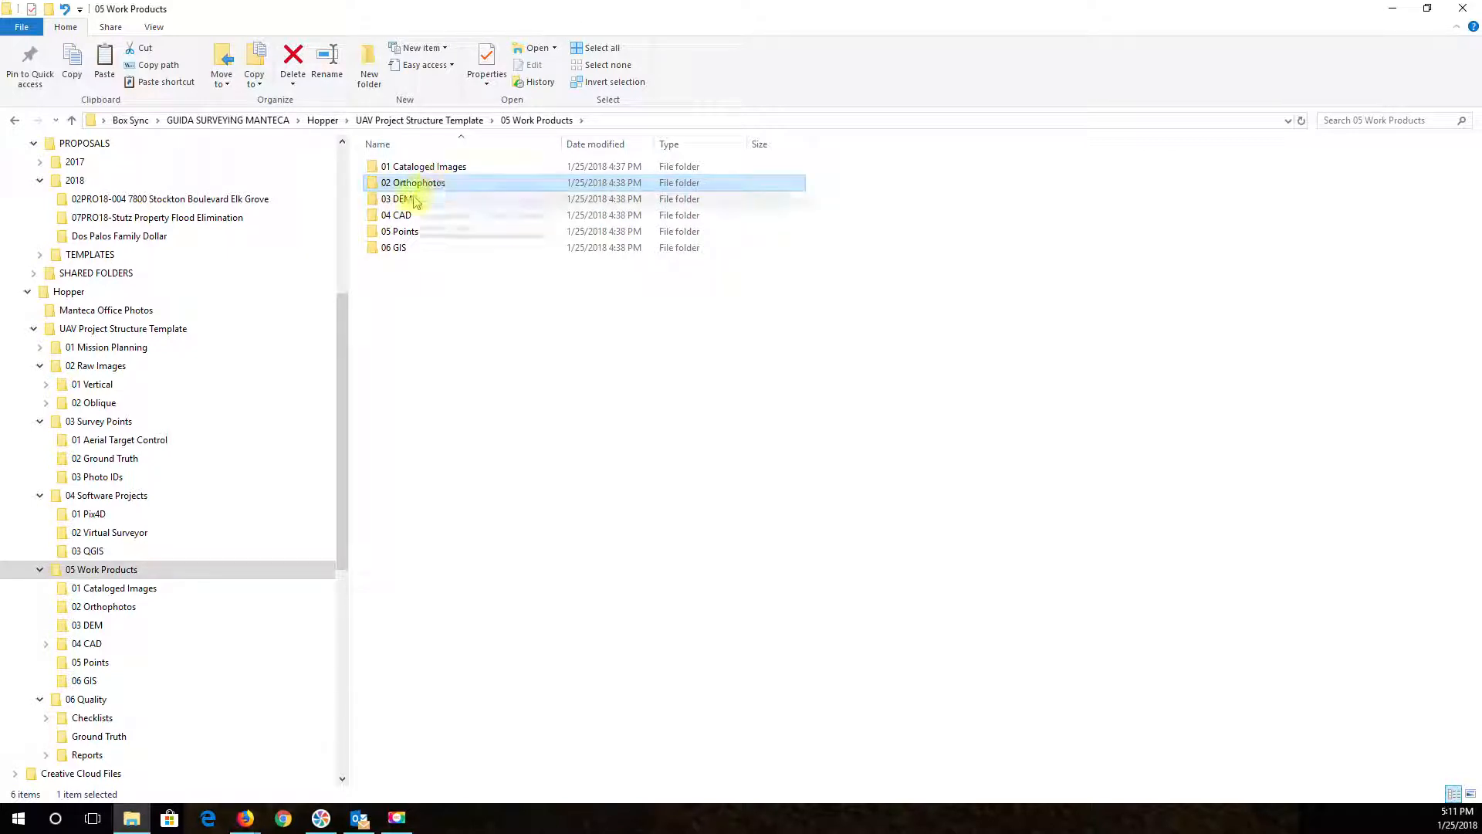
left_click(416, 200)
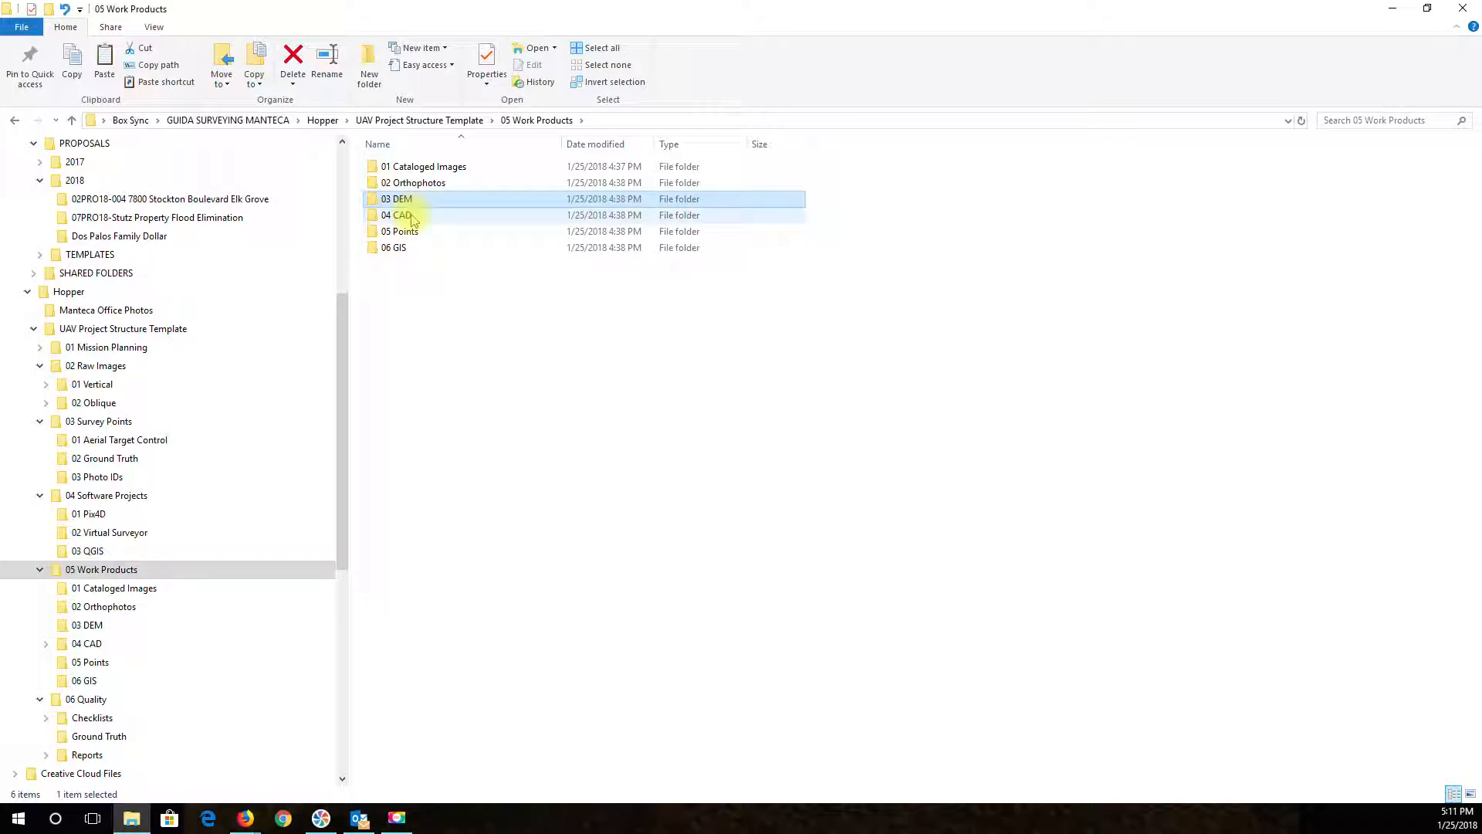
Open the 04 CAD folder, highlight its 01 Planimetric and 02 3D subfolders, and return to 05 Work Products
left_click(411, 219)
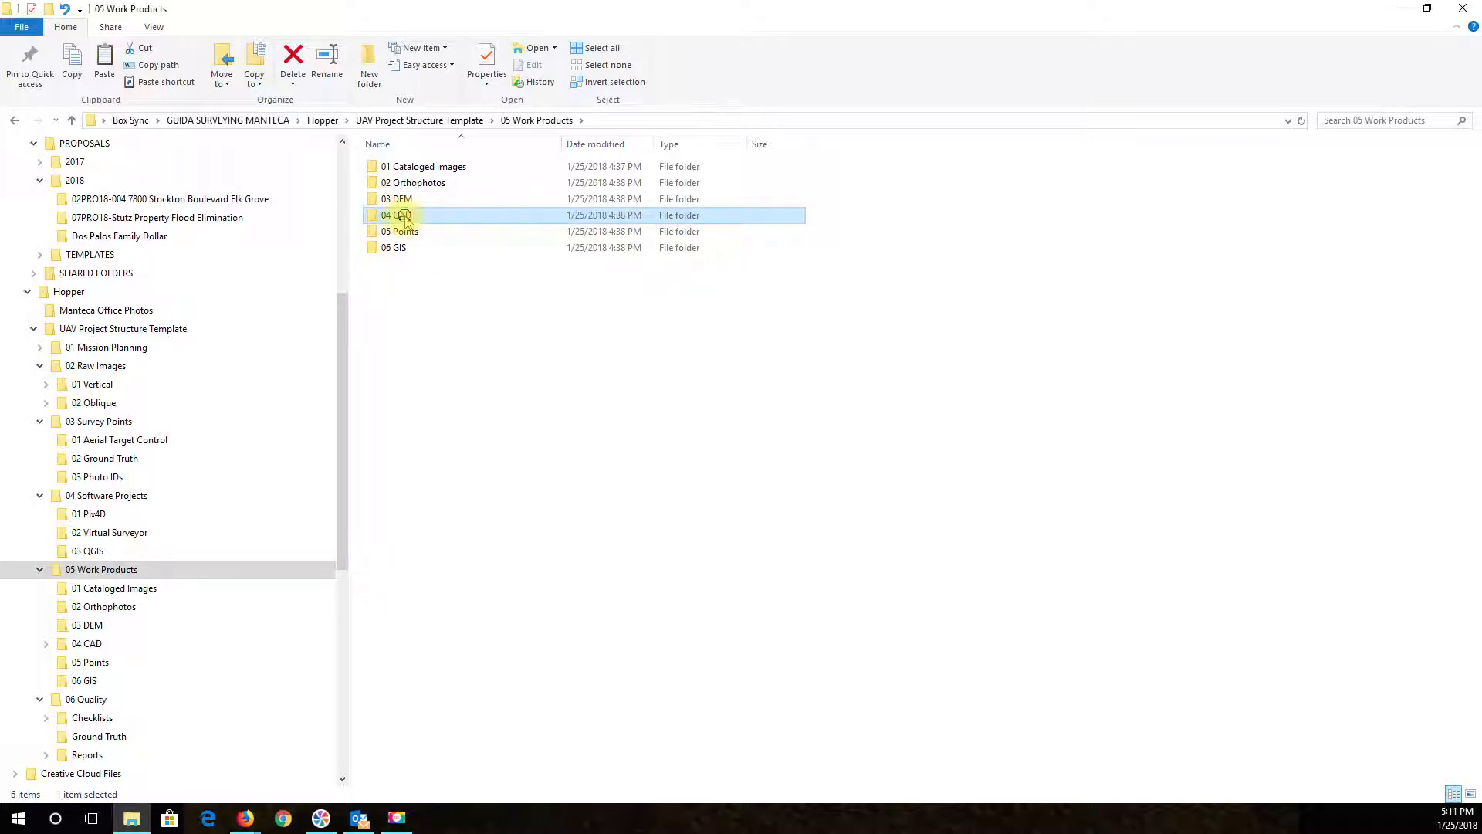
double_click(408, 218)
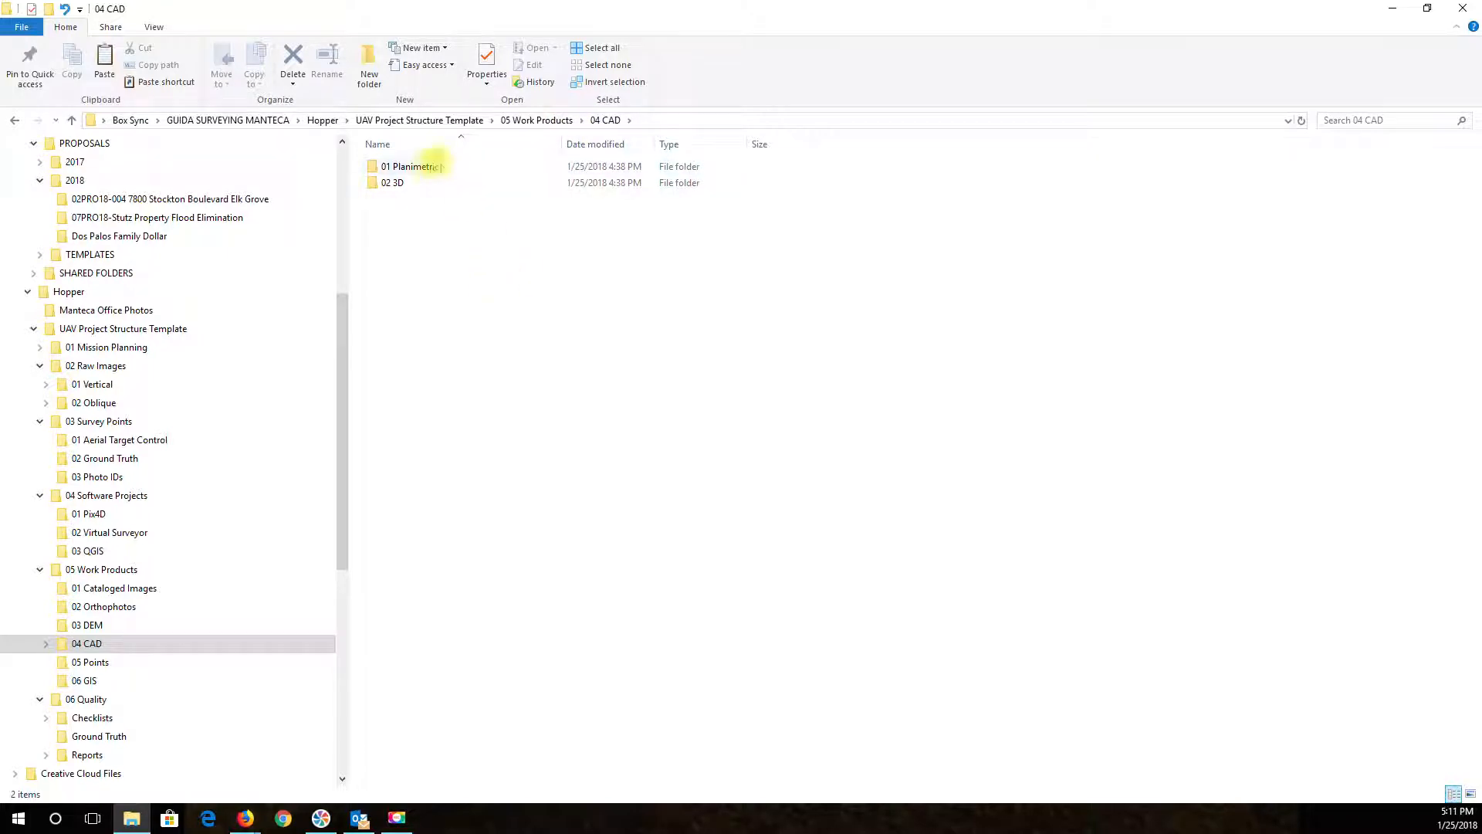
left_click(423, 166)
left_click(403, 184)
left_click(415, 169)
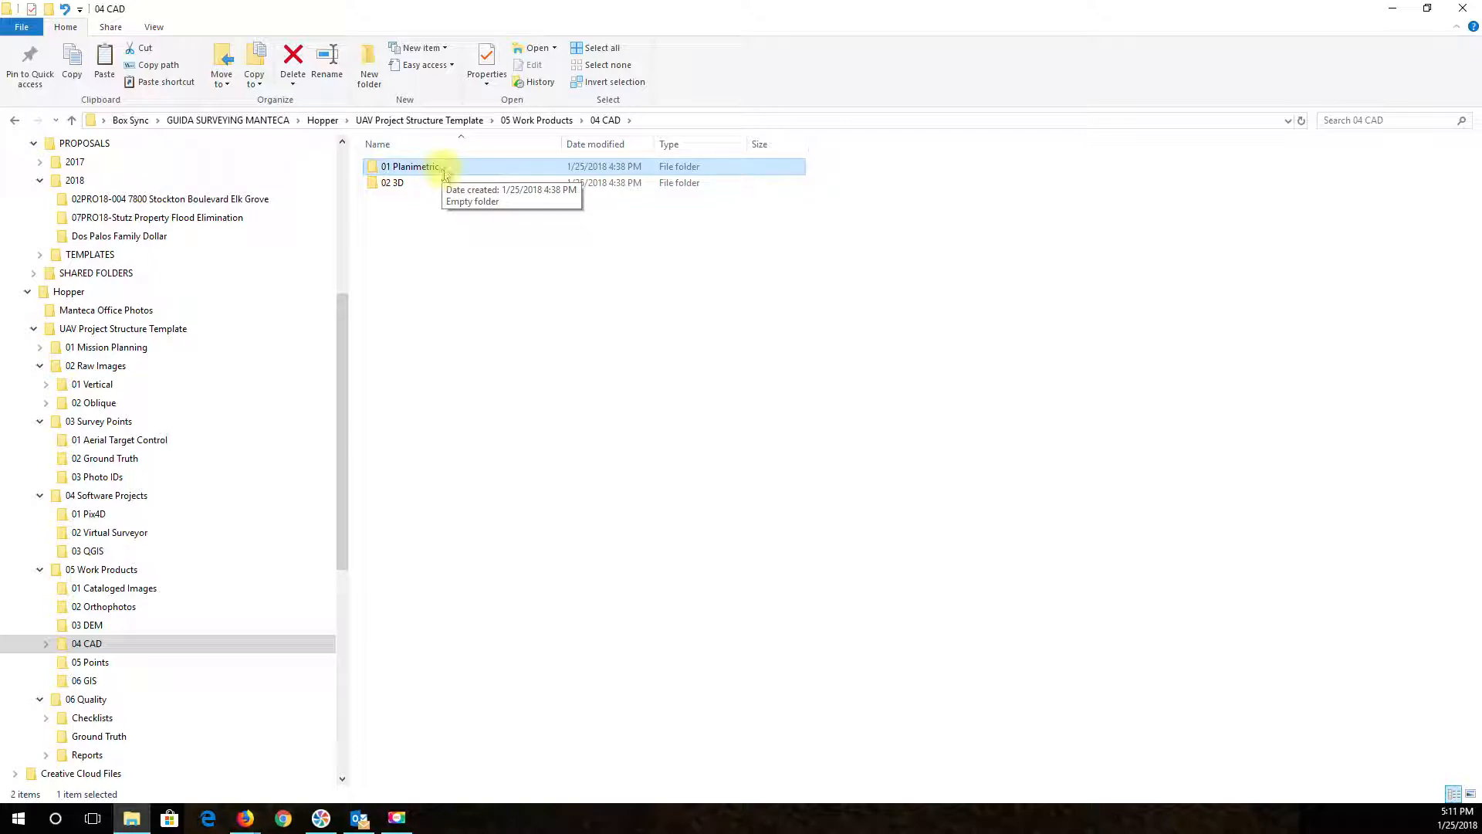
left_click(409, 186)
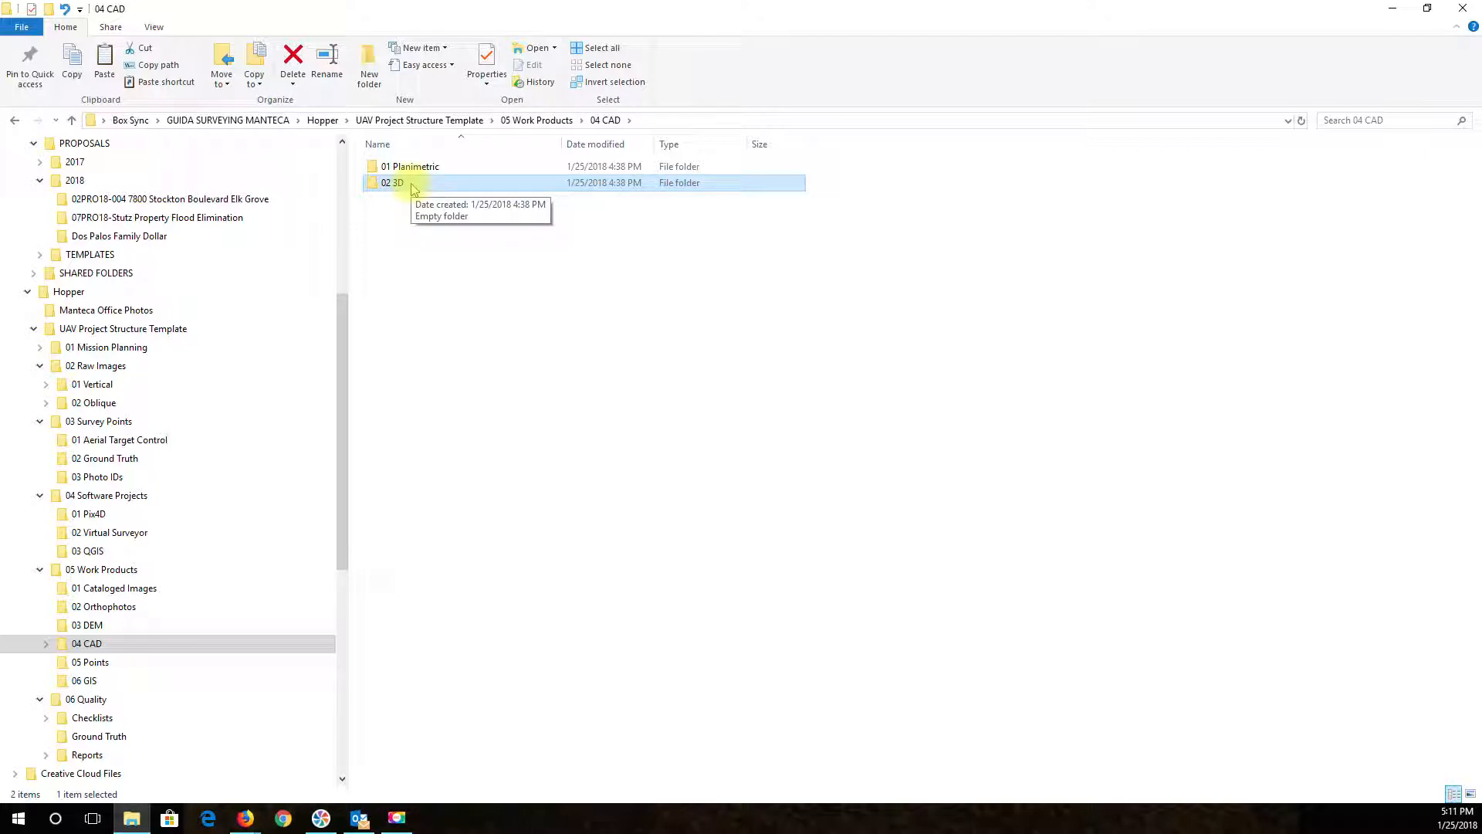
left_click(605, 119)
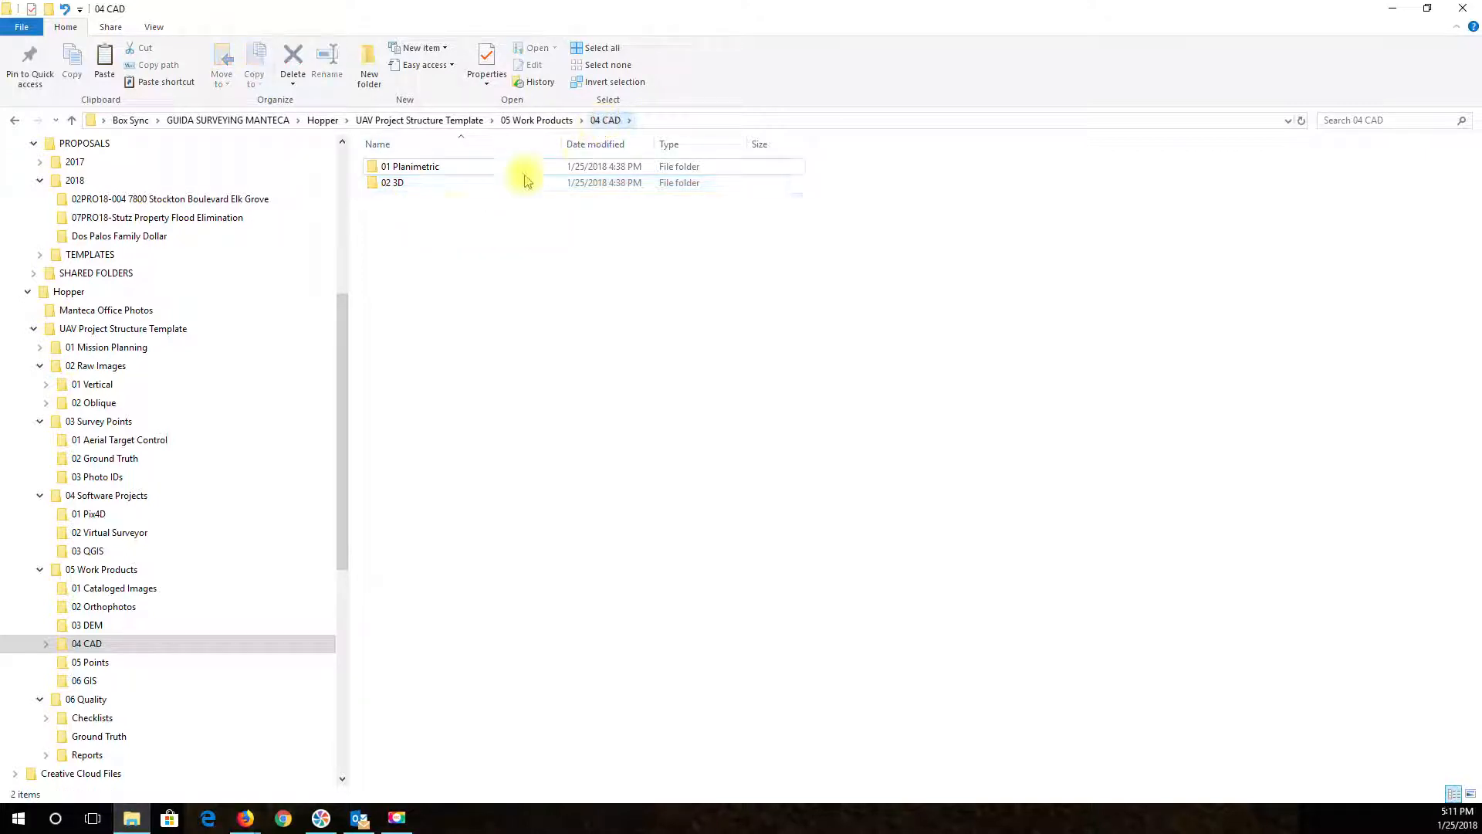
left_click(571, 121)
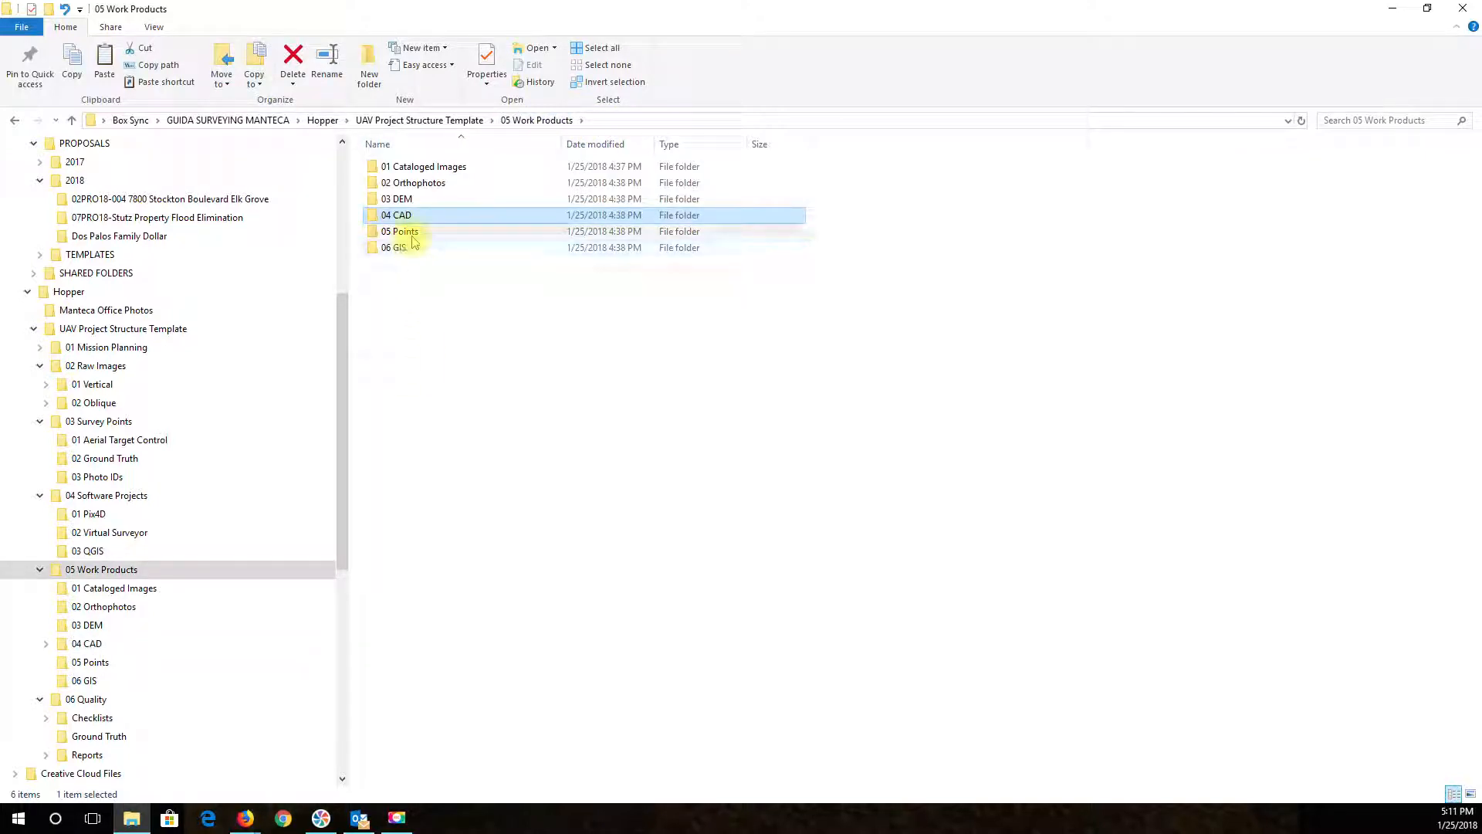
Look inside the 05 Points and 06 GIS folders, returning to 05 Work Products after each
left_click(408, 233)
double_click(408, 233)
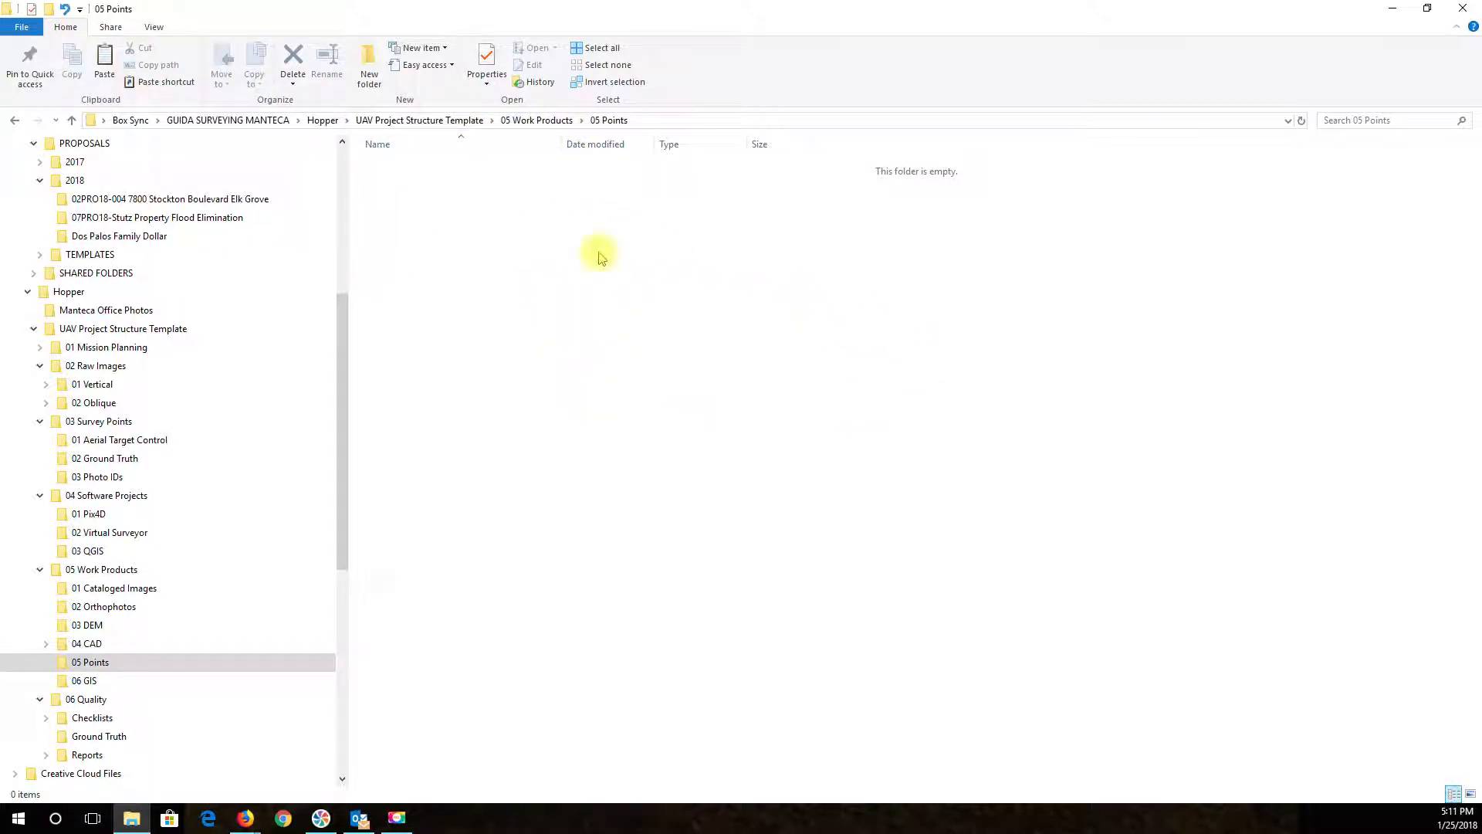
left_click(551, 121)
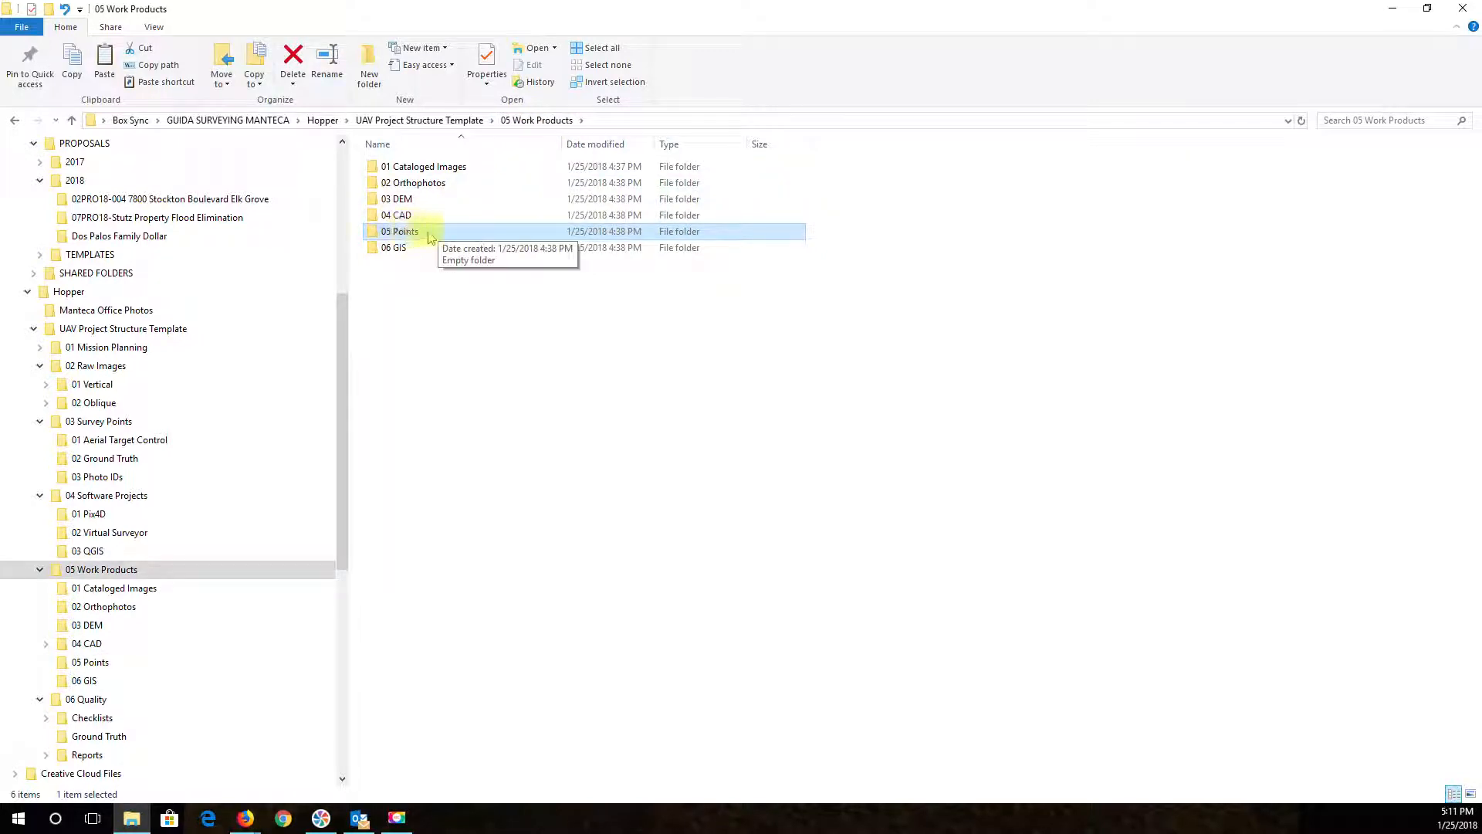
left_click(408, 253)
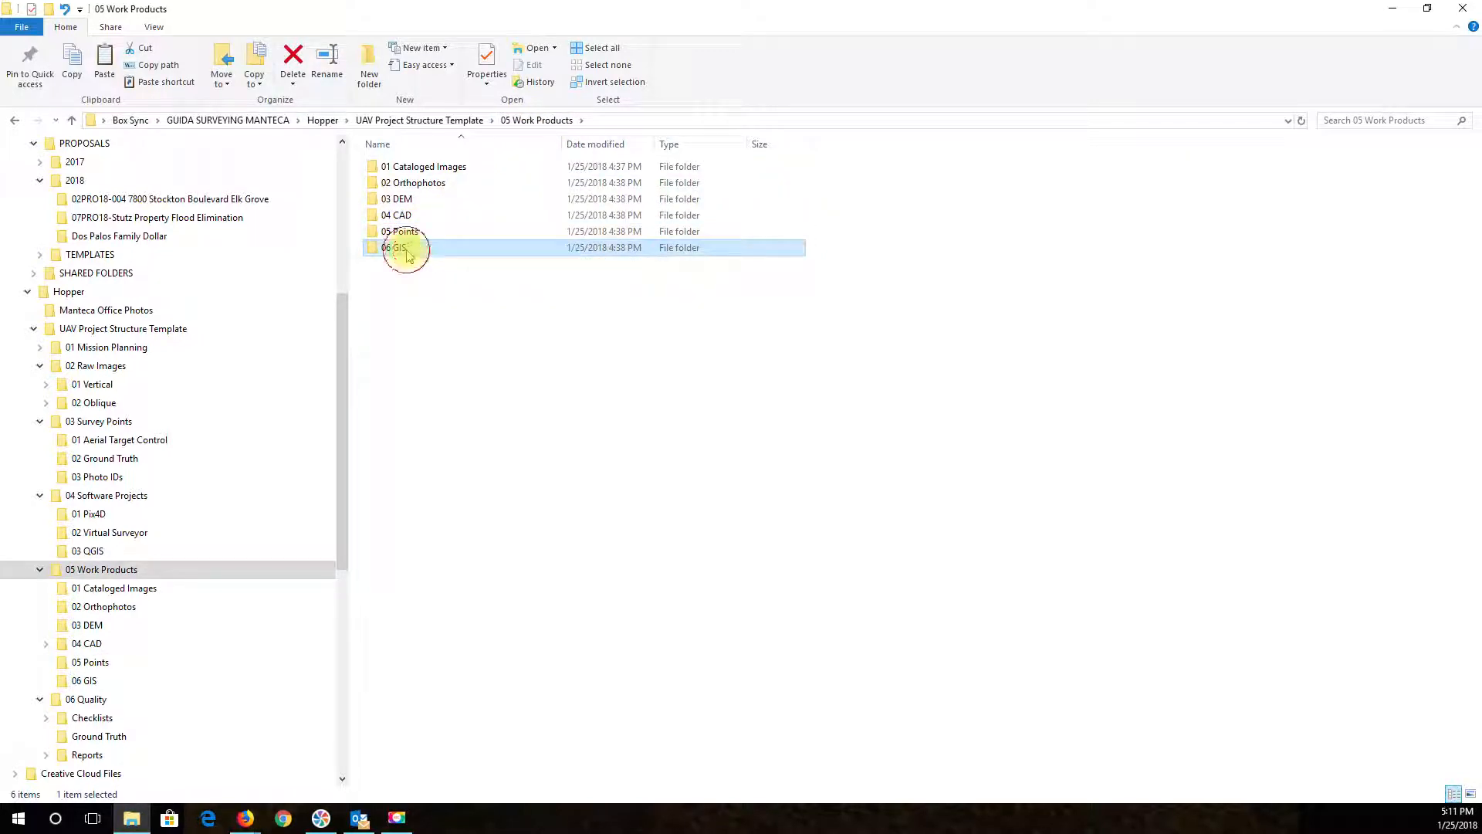
double_click(400, 251)
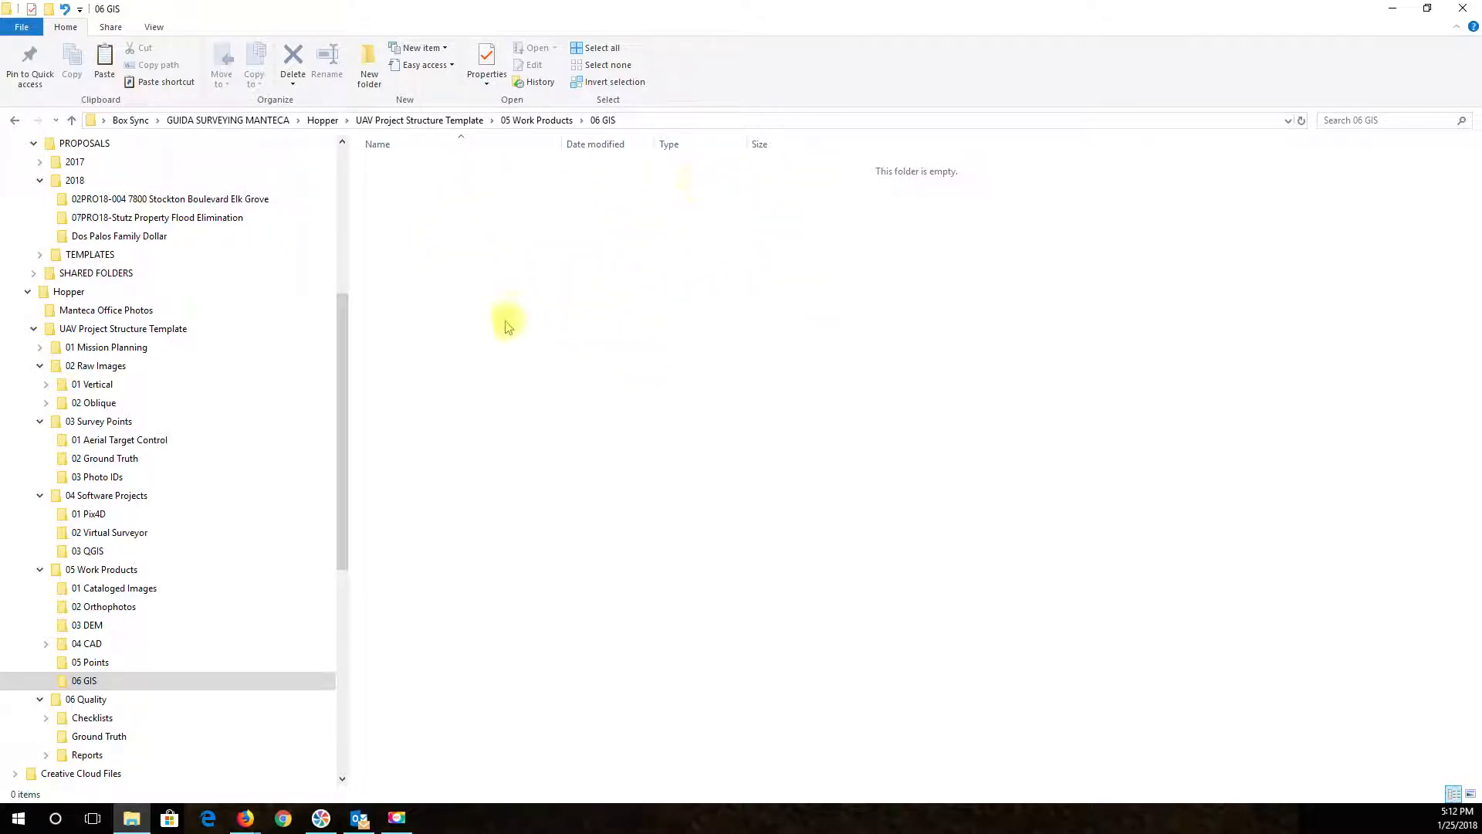
left_click(550, 125)
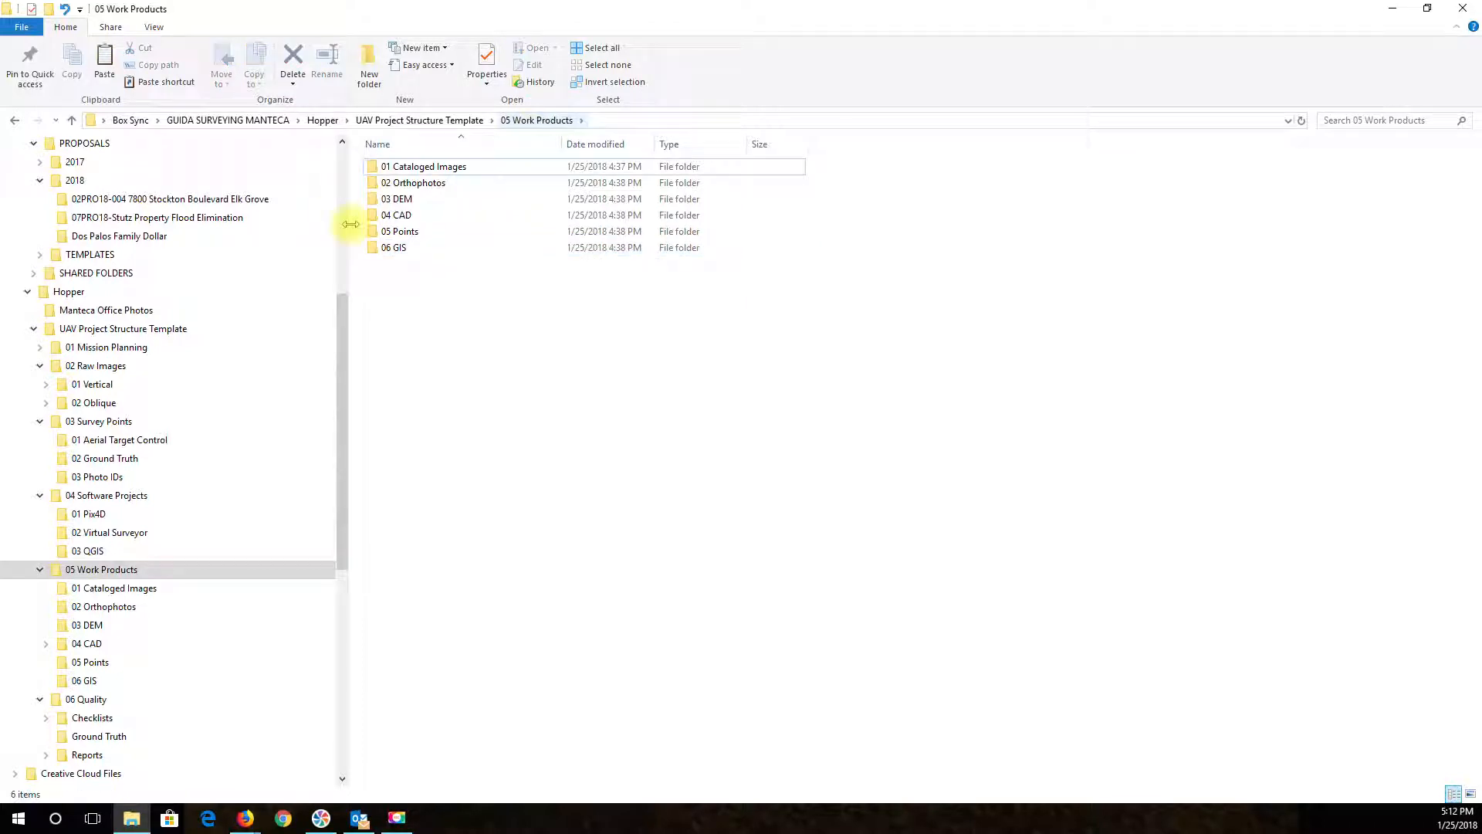
Return to the UAV Project Structure Template folder and open Checklists inside 06 Quality
left_click(433, 122)
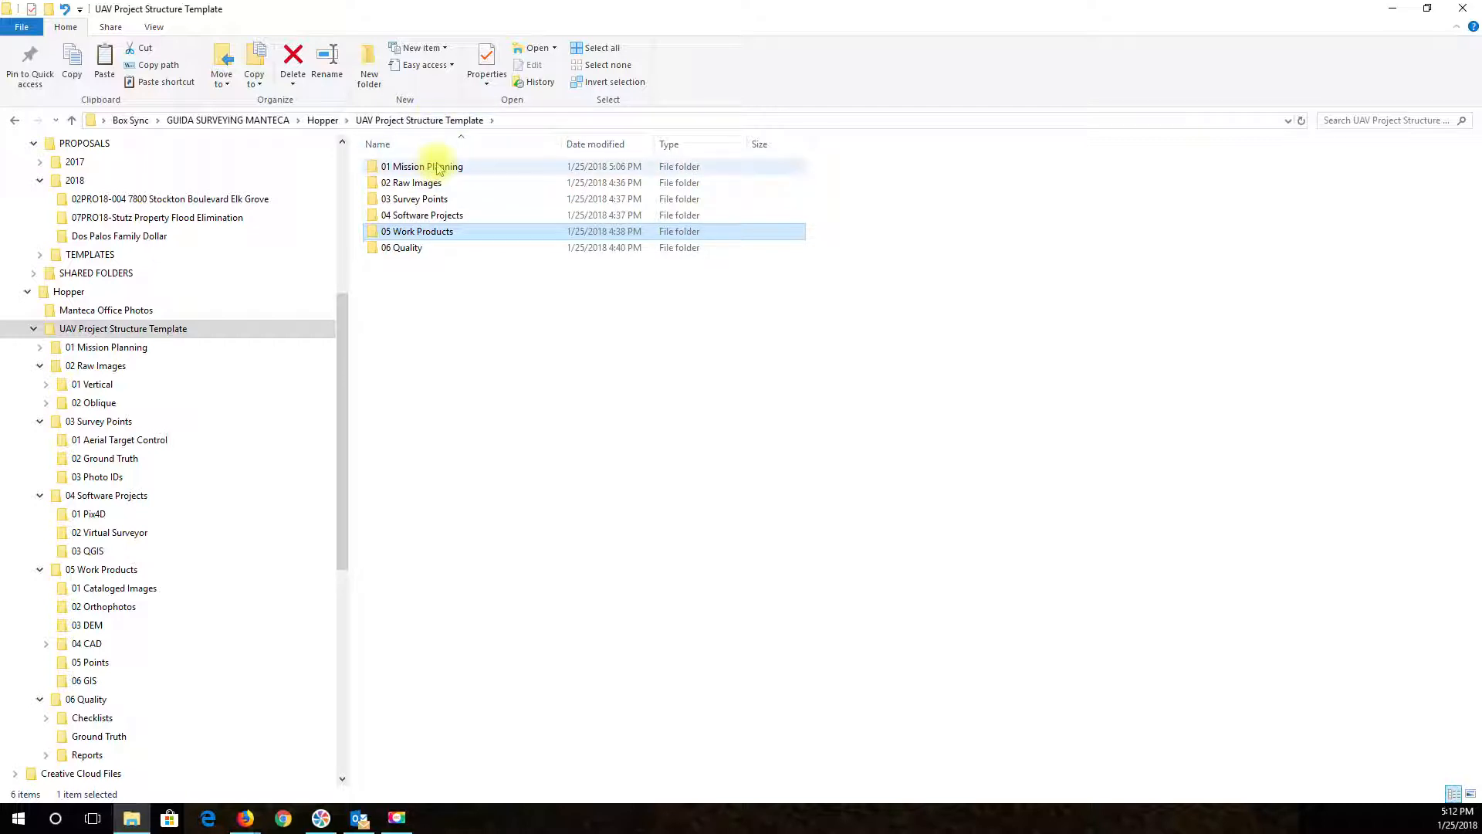
left_click(409, 249)
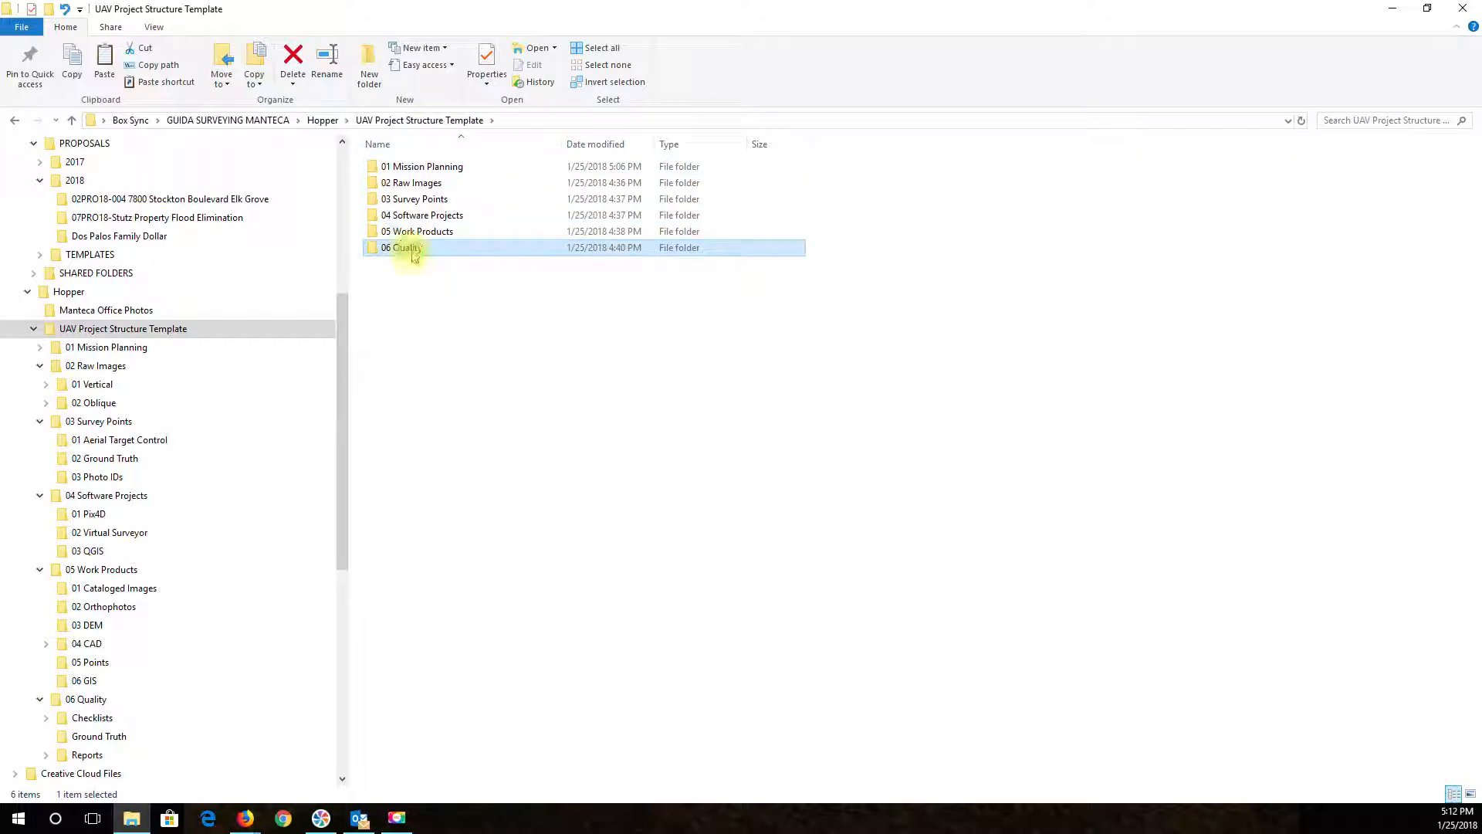
mouse_move(414, 256)
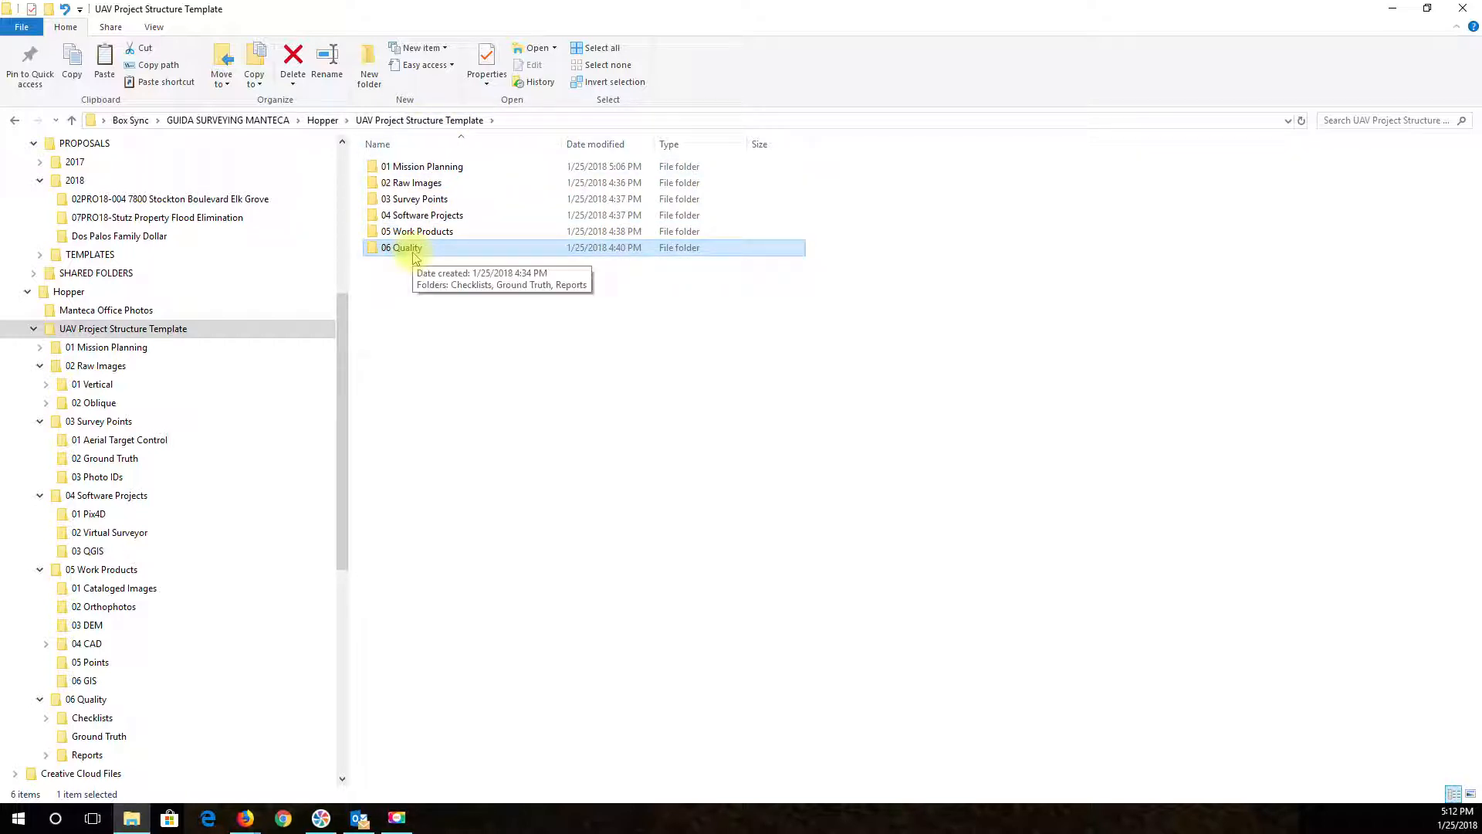
double_click(411, 253)
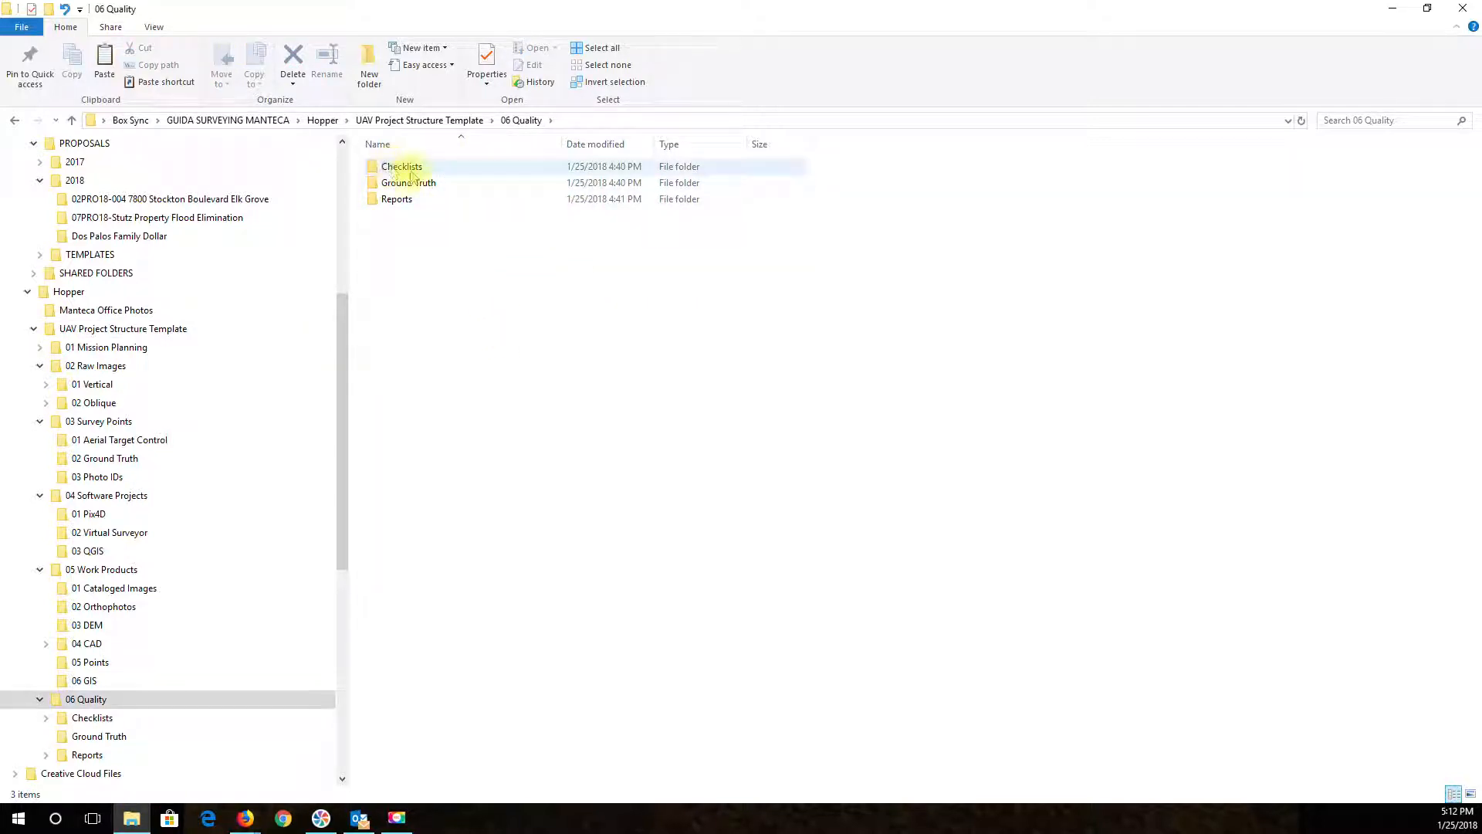
left_click(411, 176)
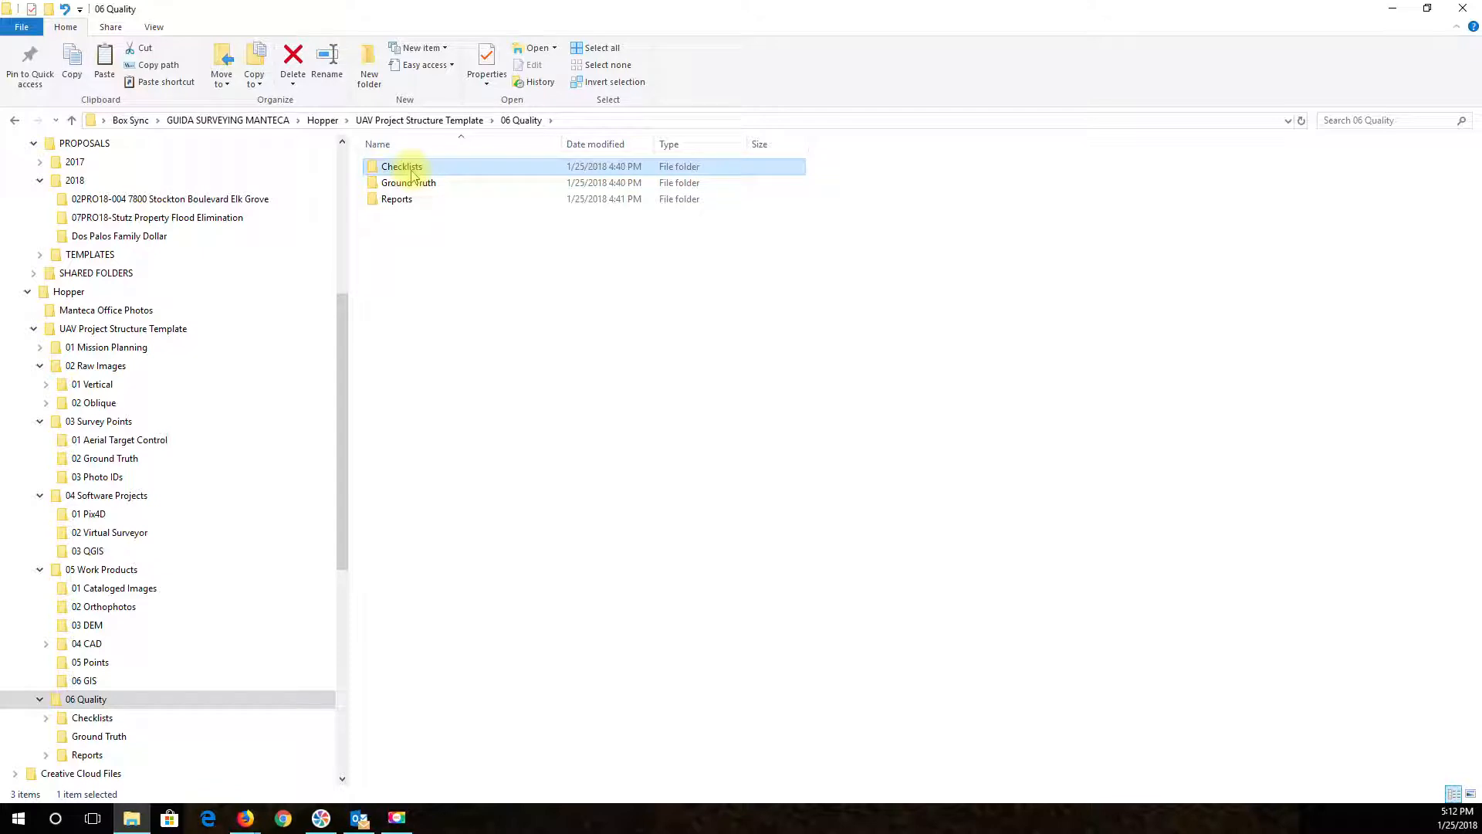
double_click(411, 176)
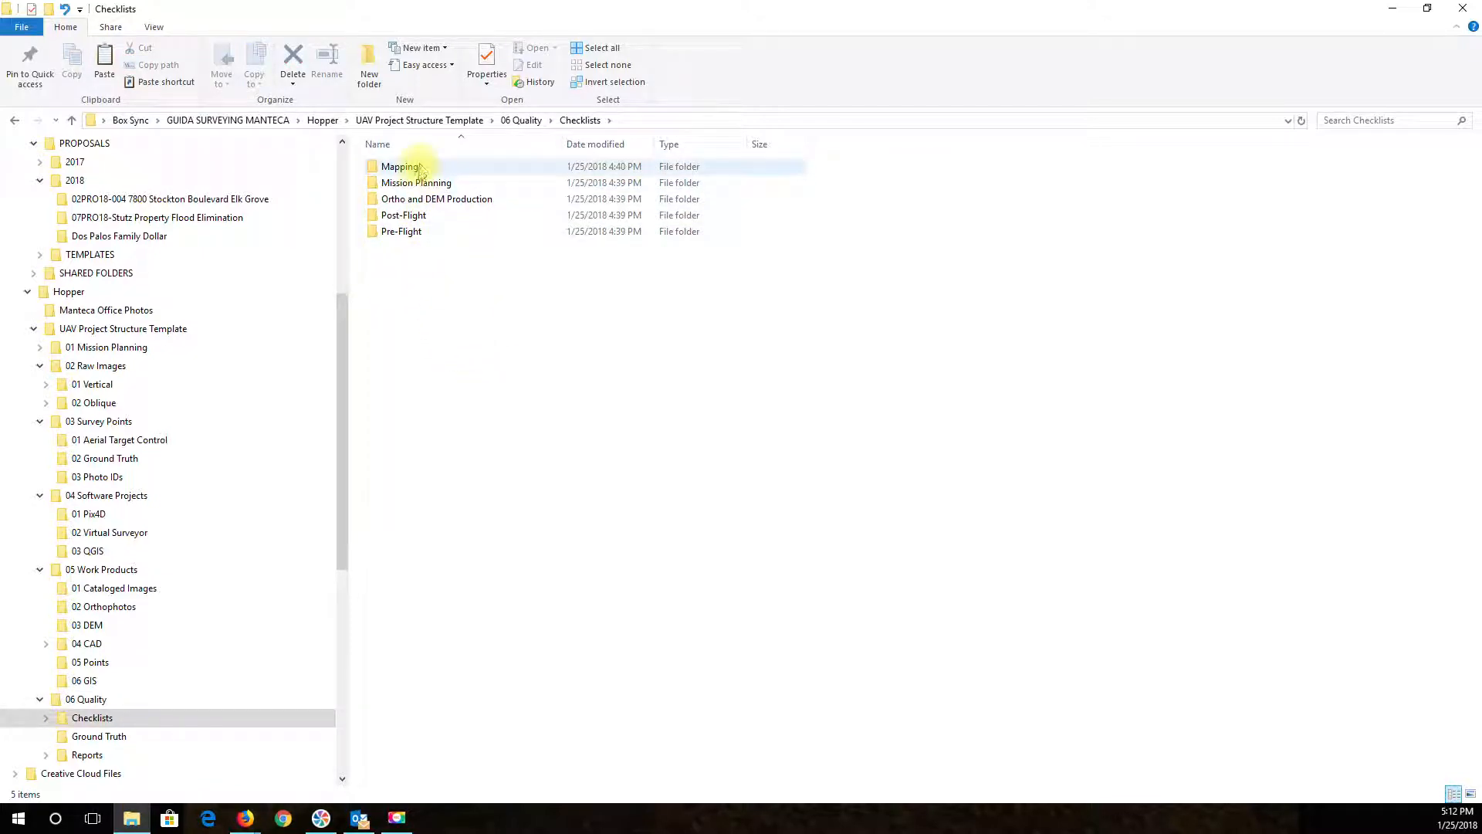
Examine the Checklists subfolders by highlighting Mapping, Mission Planning, Ortho and DEM Production, and Post-Flight
left_click(397, 167)
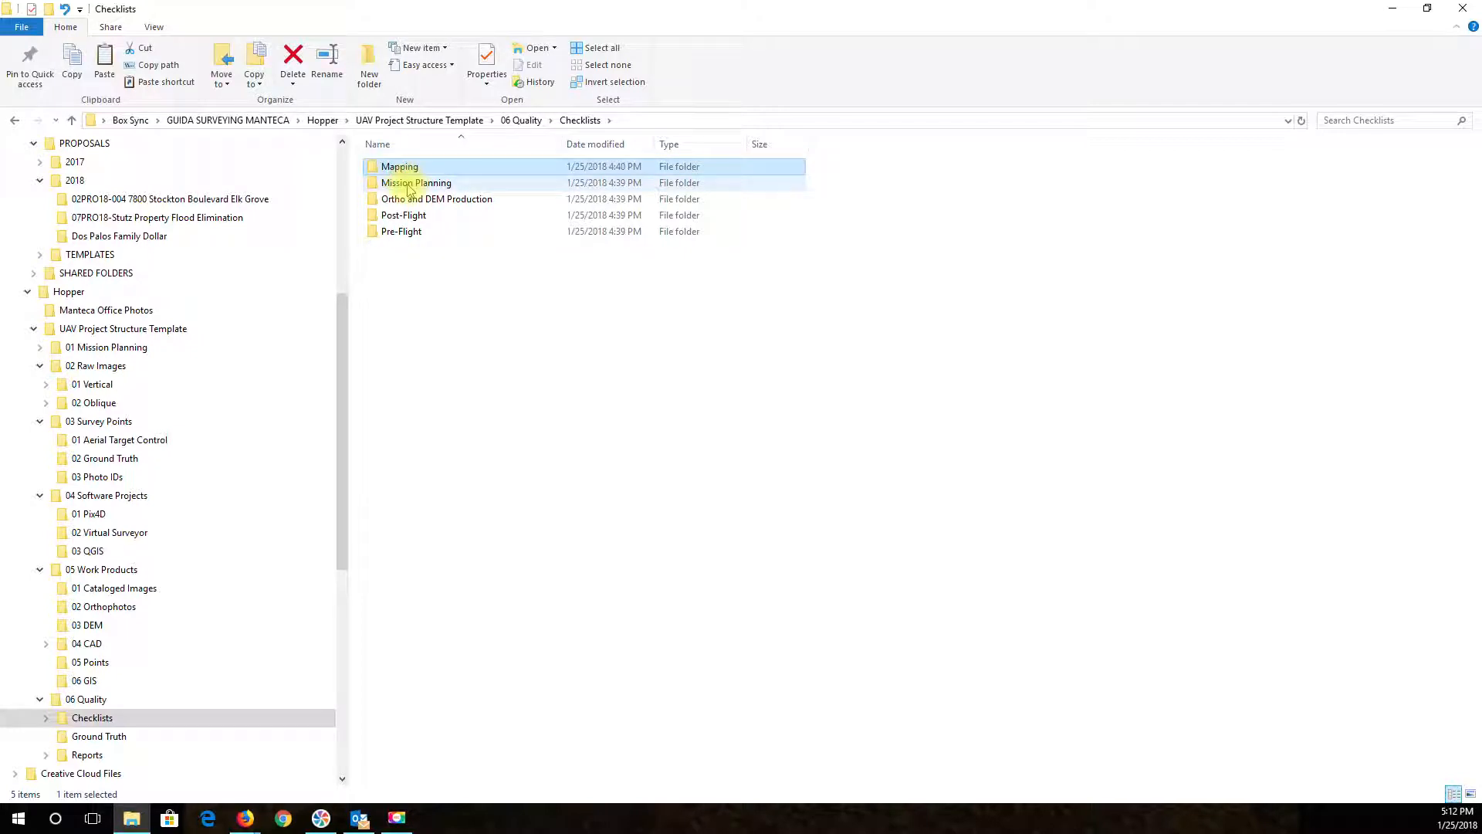
left_click(407, 185)
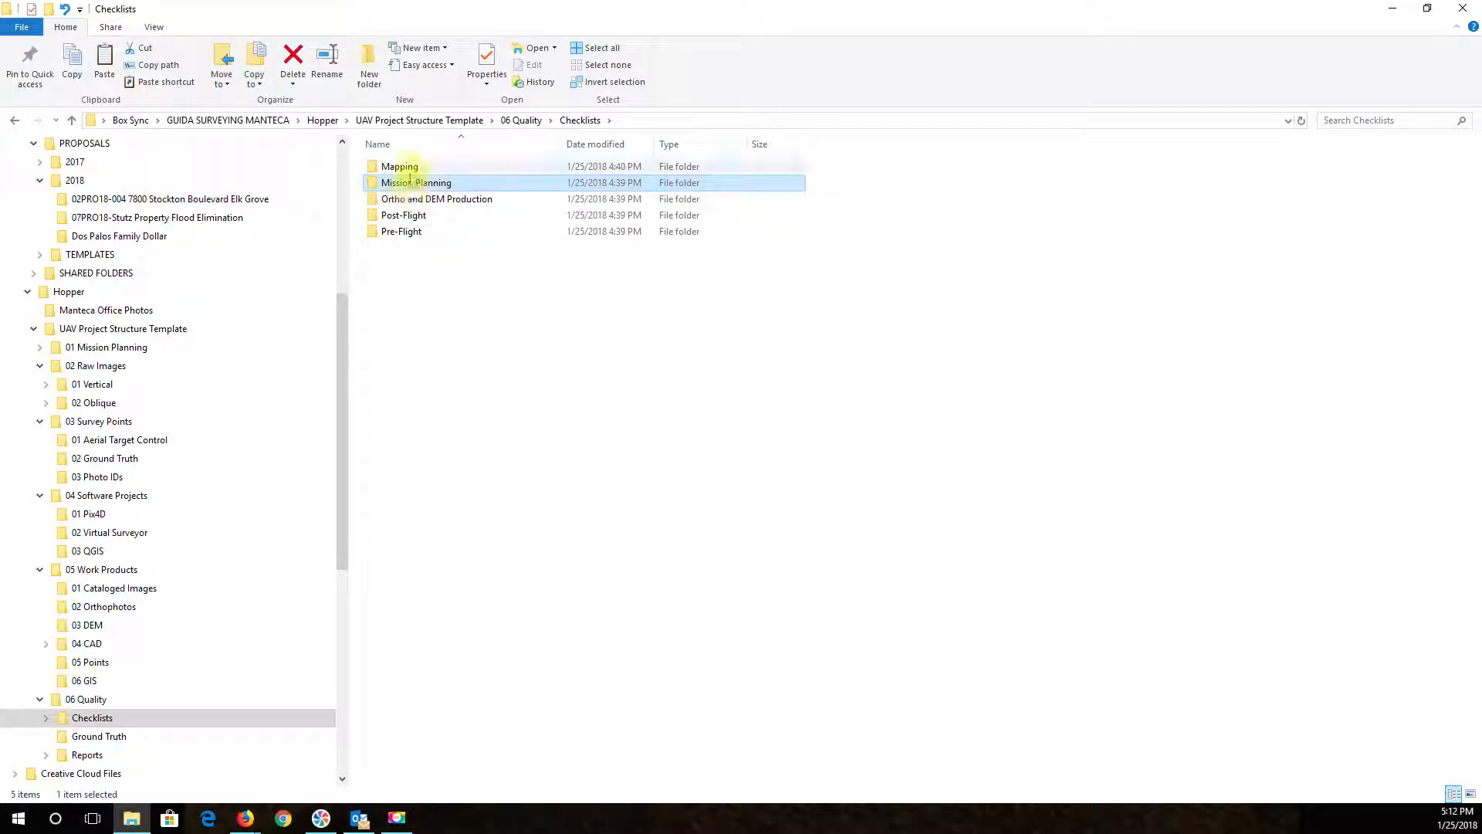
left_click(409, 167)
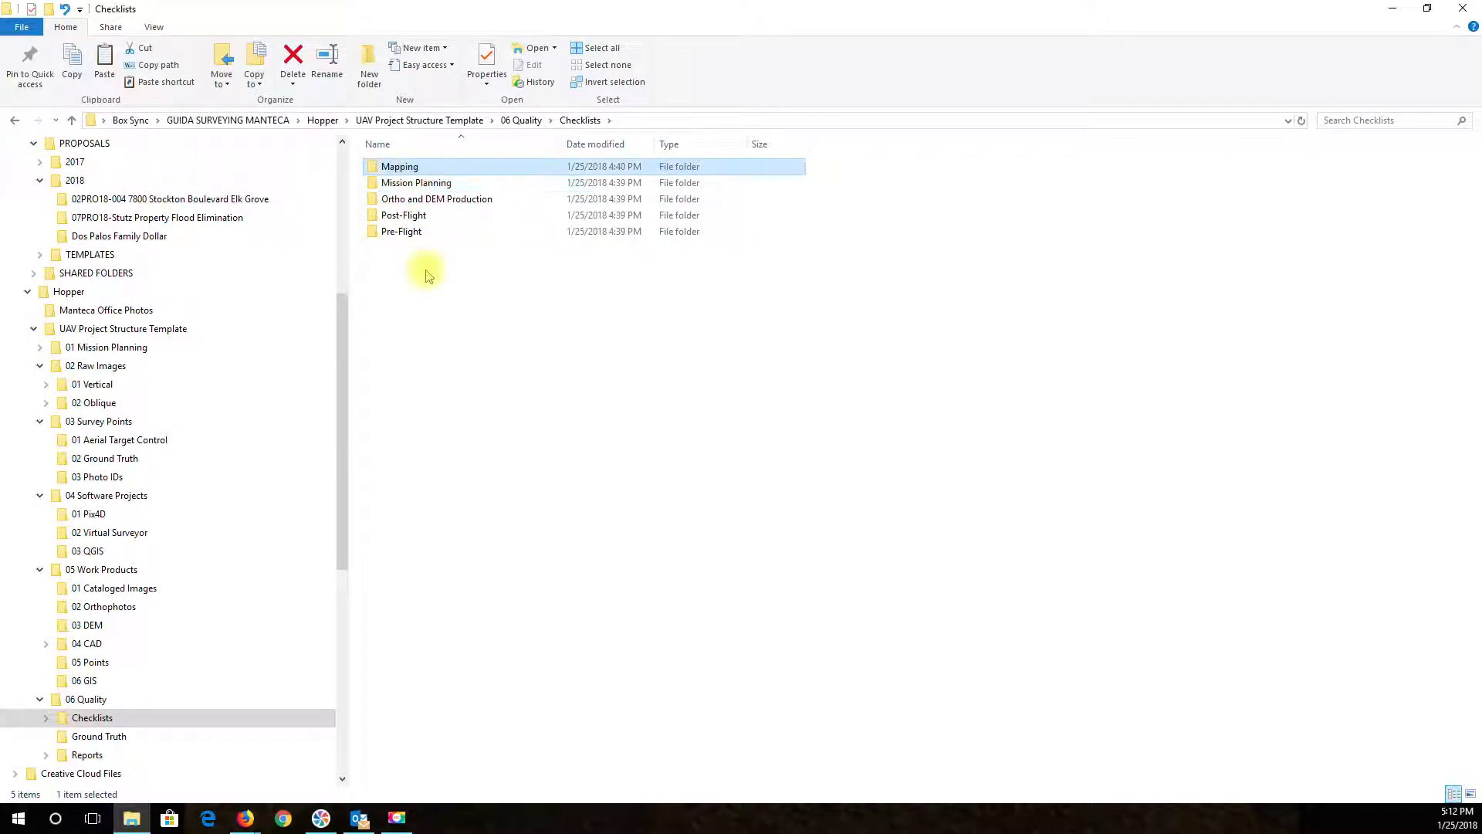
left_click(443, 201)
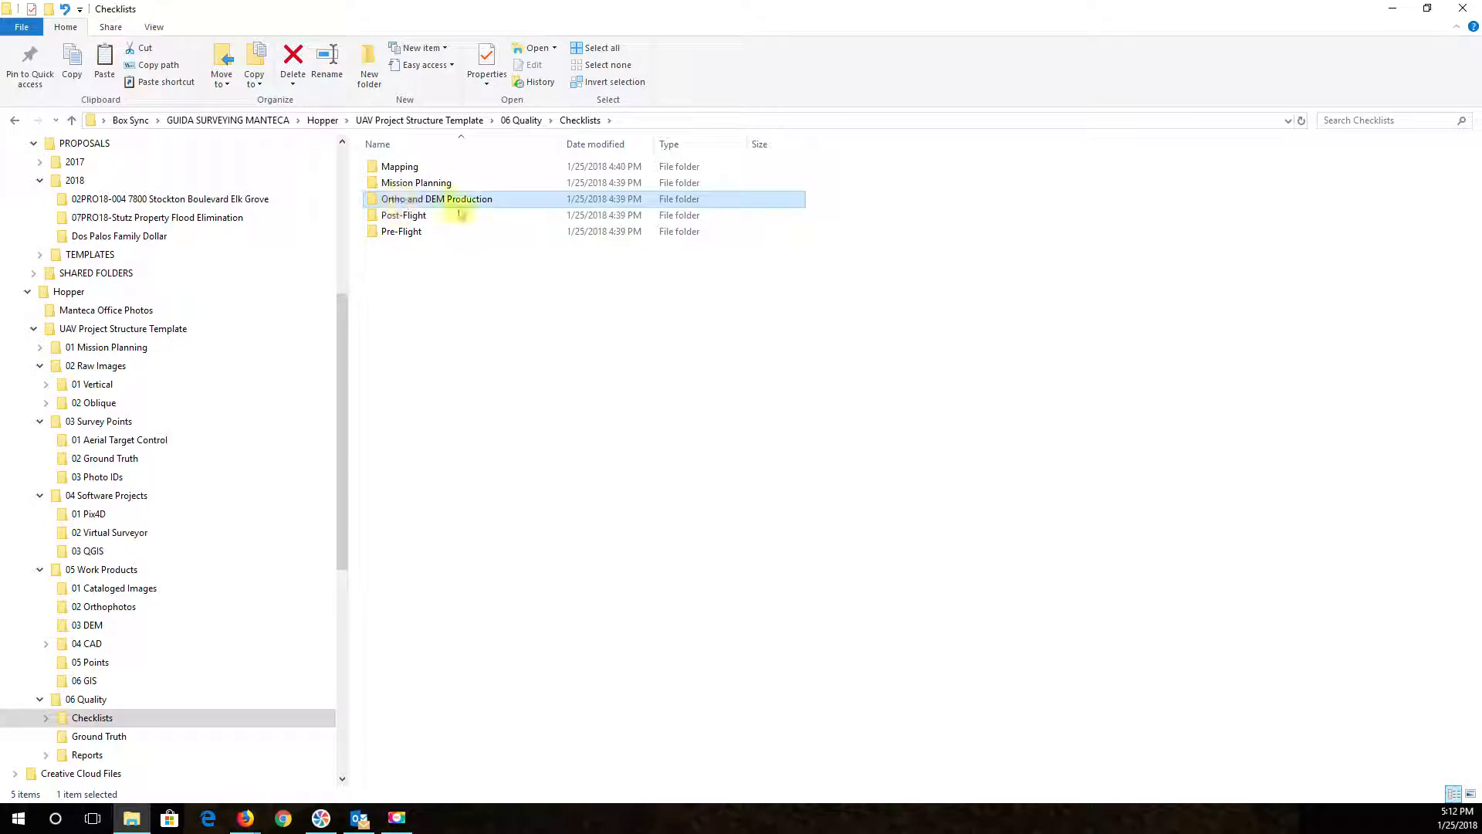
left_click(413, 215)
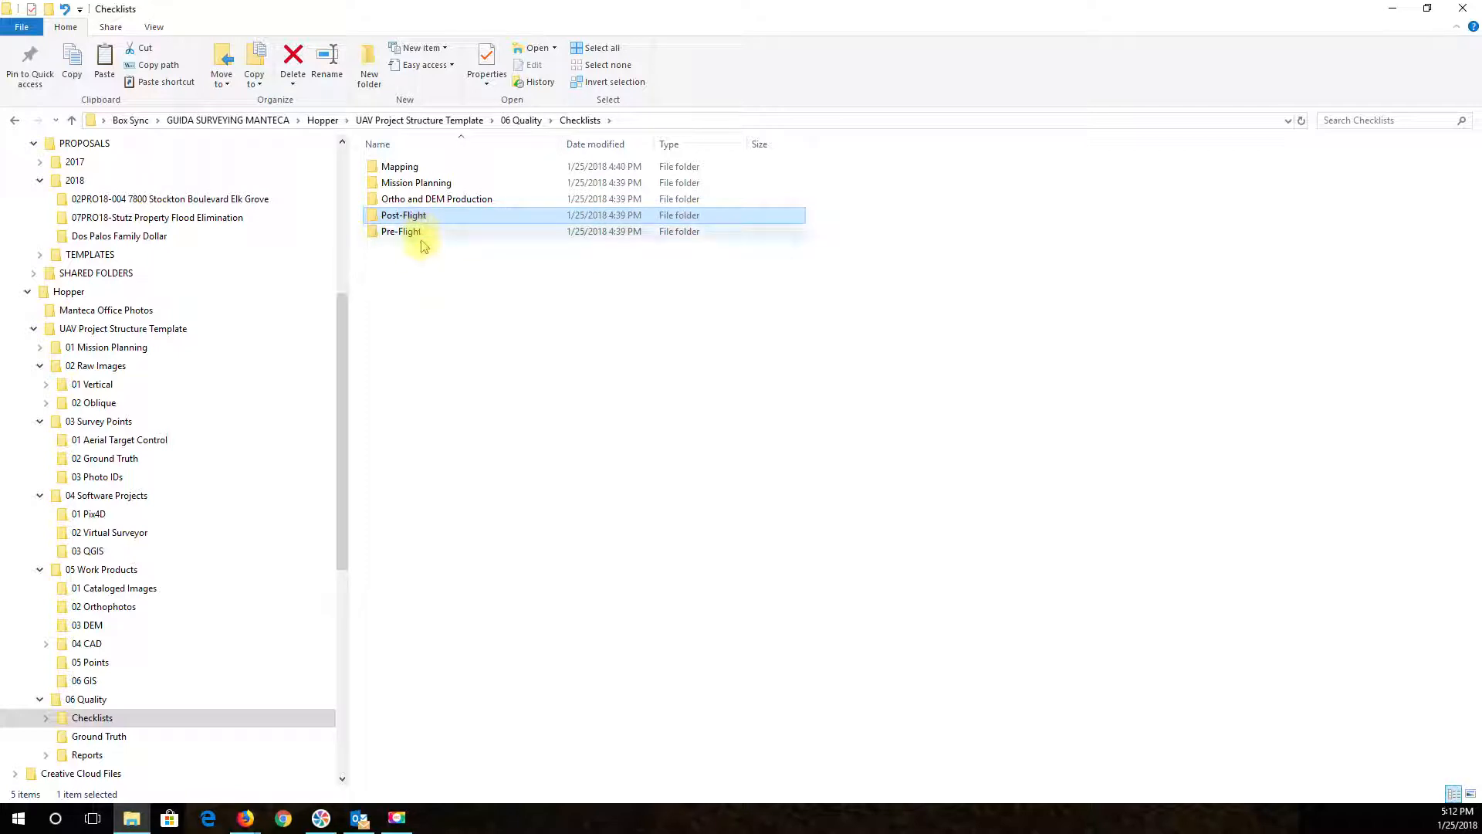
Rename the Mission Planning folder in Checklists as 01 Mission Planning
right_click(405, 232)
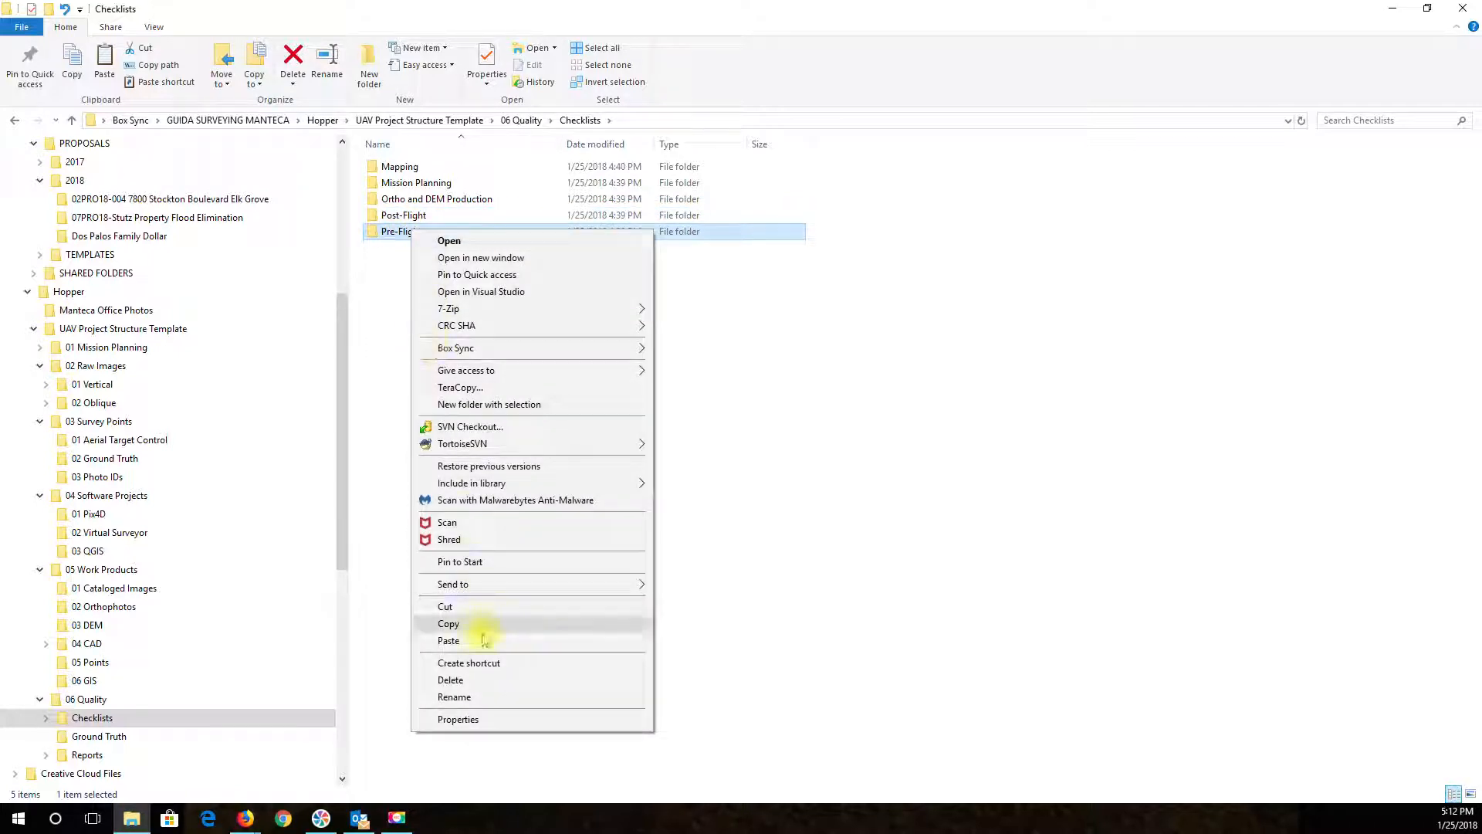
right_click(416, 183)
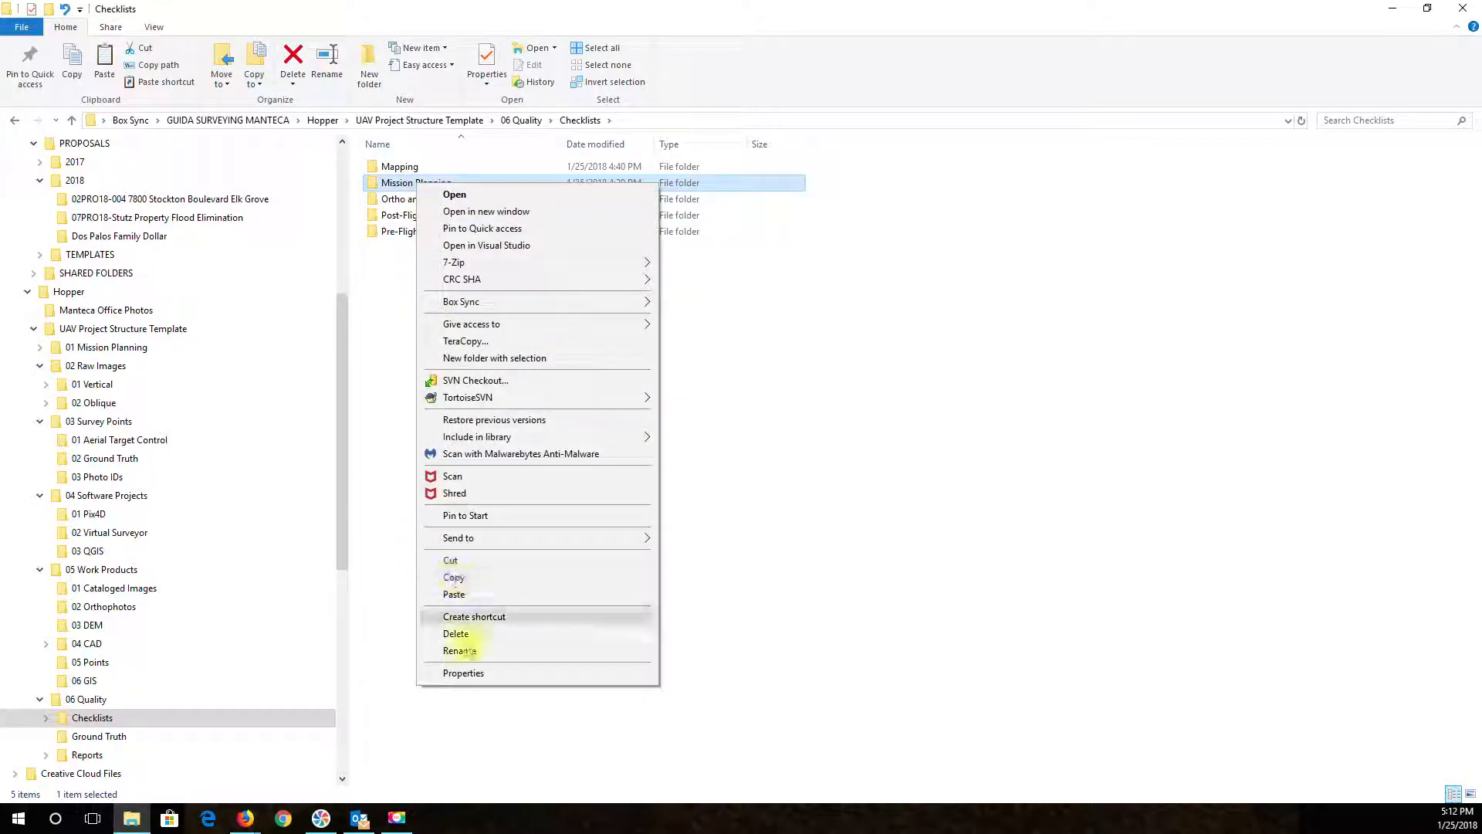
left_click(466, 651)
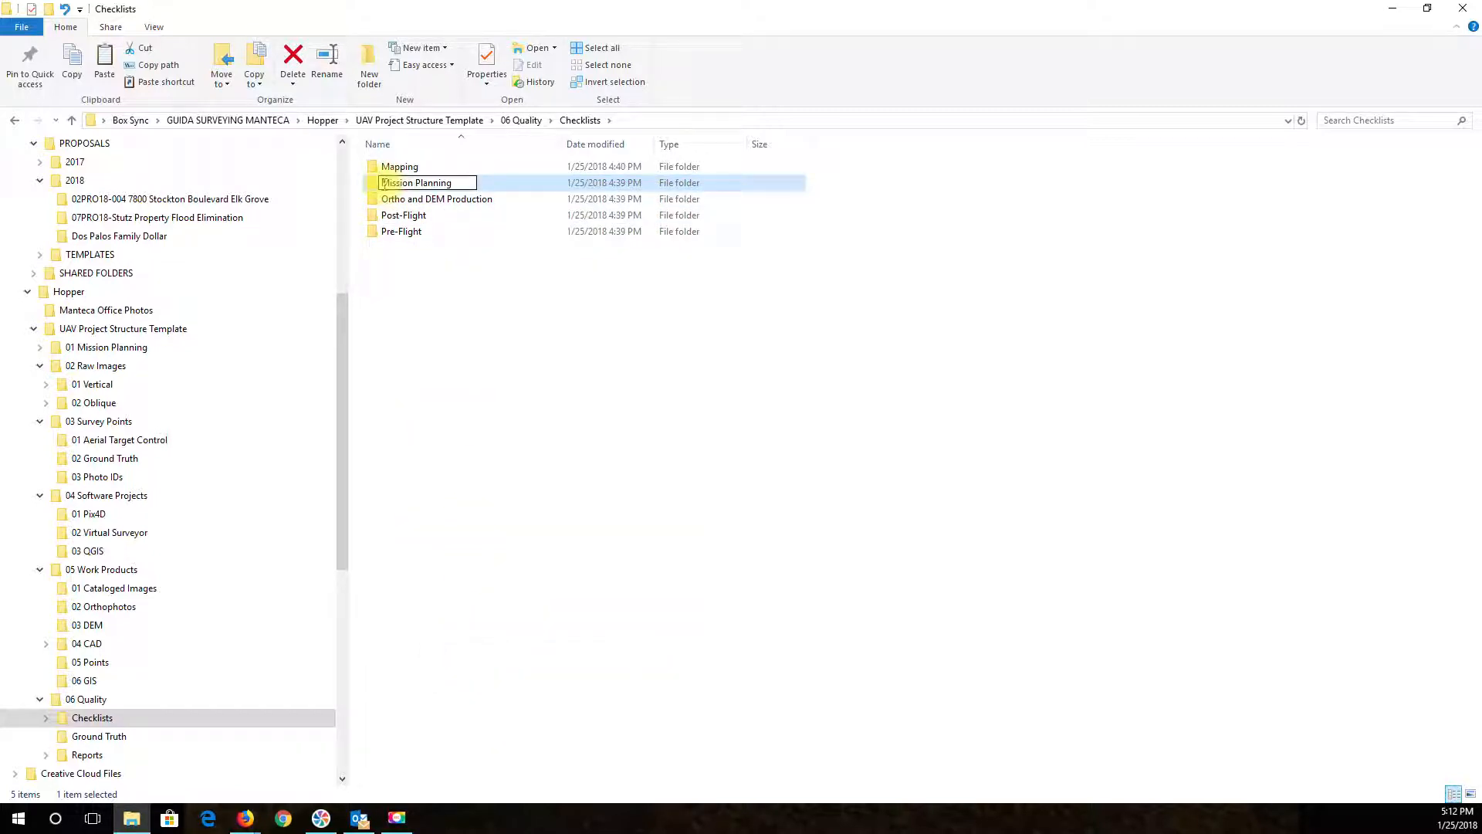
left_click(423, 201)
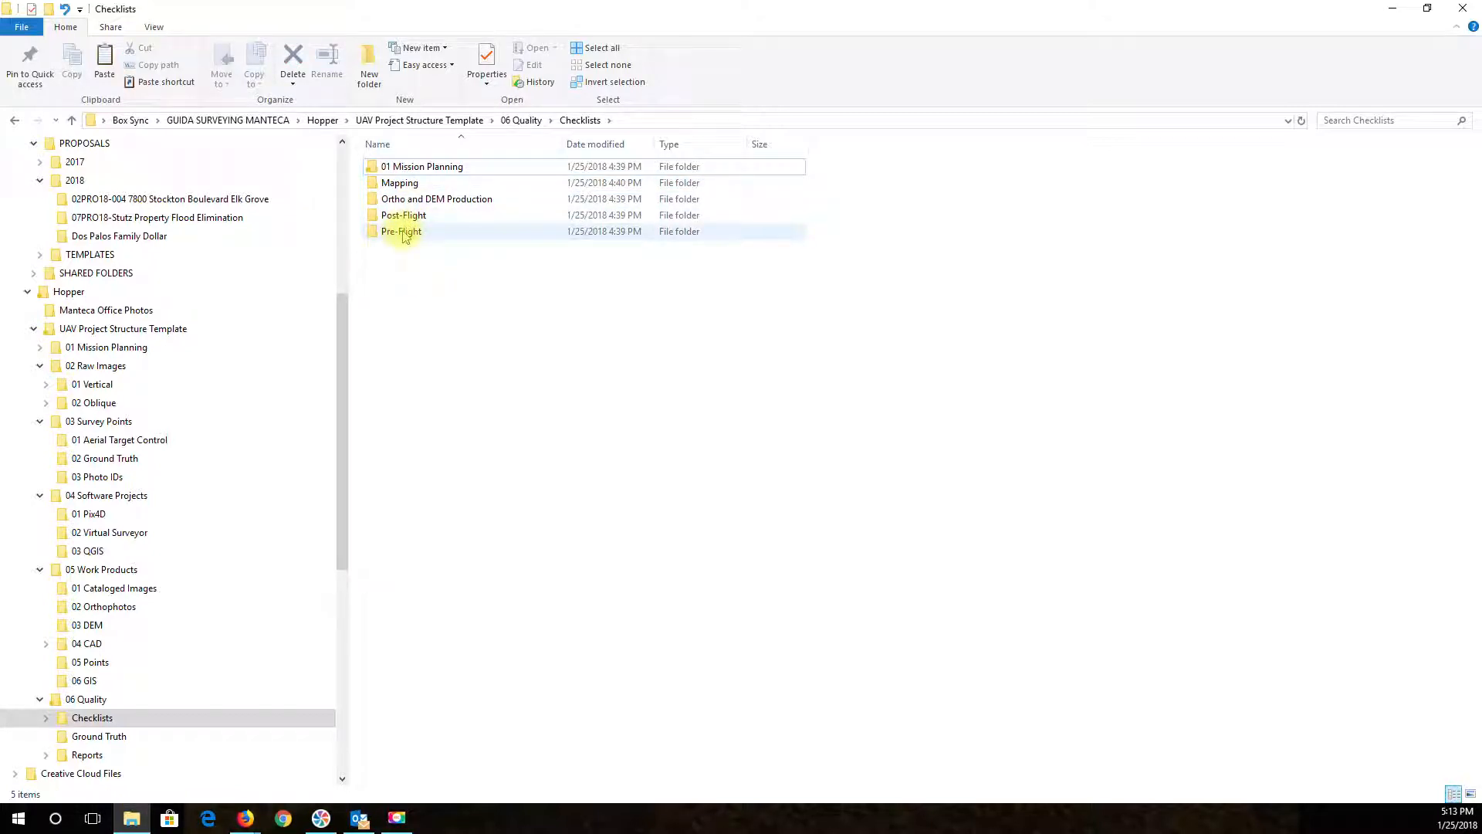
Rename the Pre-Flight folder in Checklists as 02 Pre-Flight
right_click(402, 233)
left_click(433, 701)
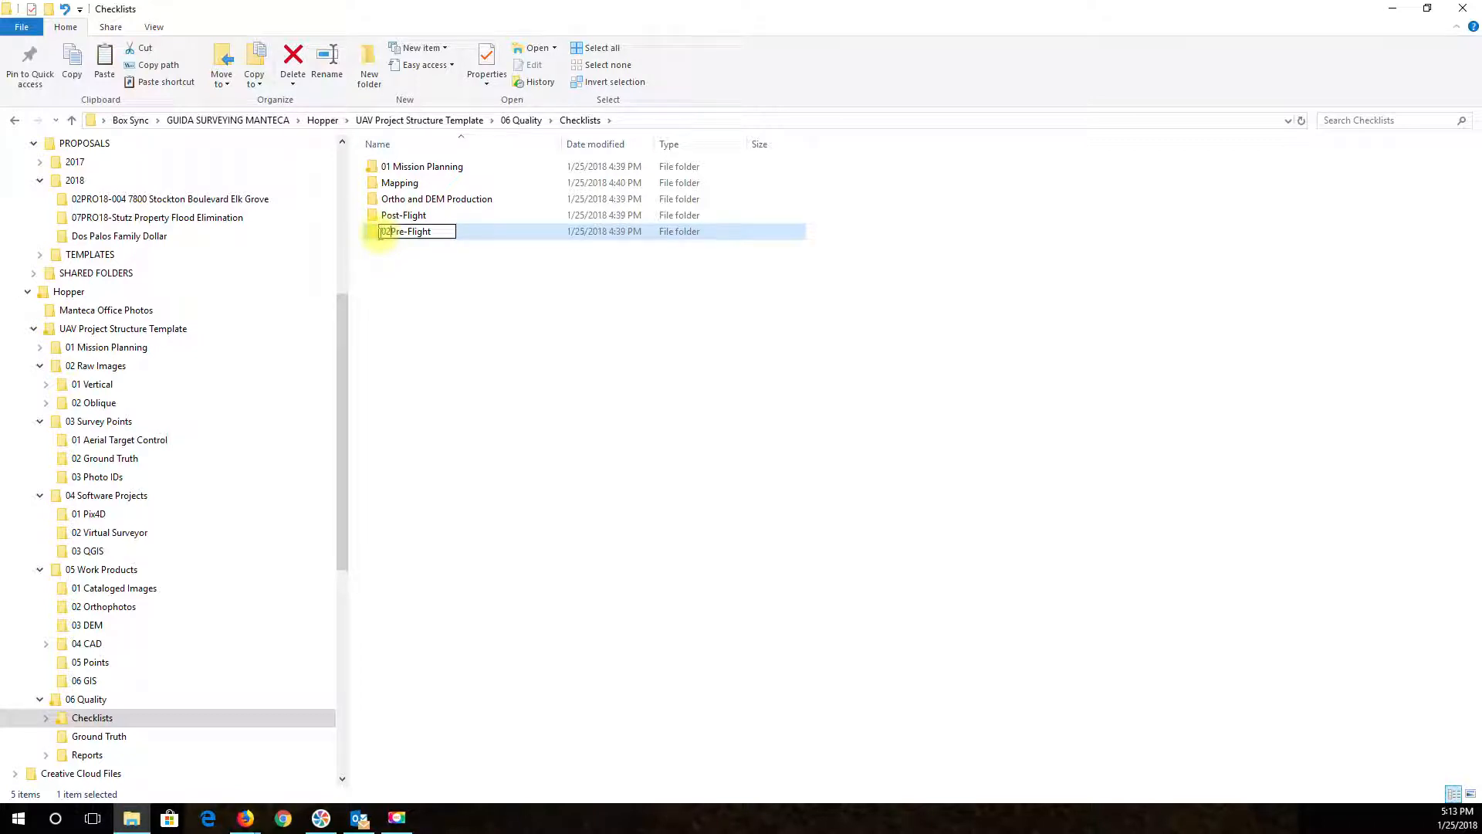
type("02")
left_click(564, 324)
Rename the Mapping folder in Checklists as 04 Mapping
right_click(413, 199)
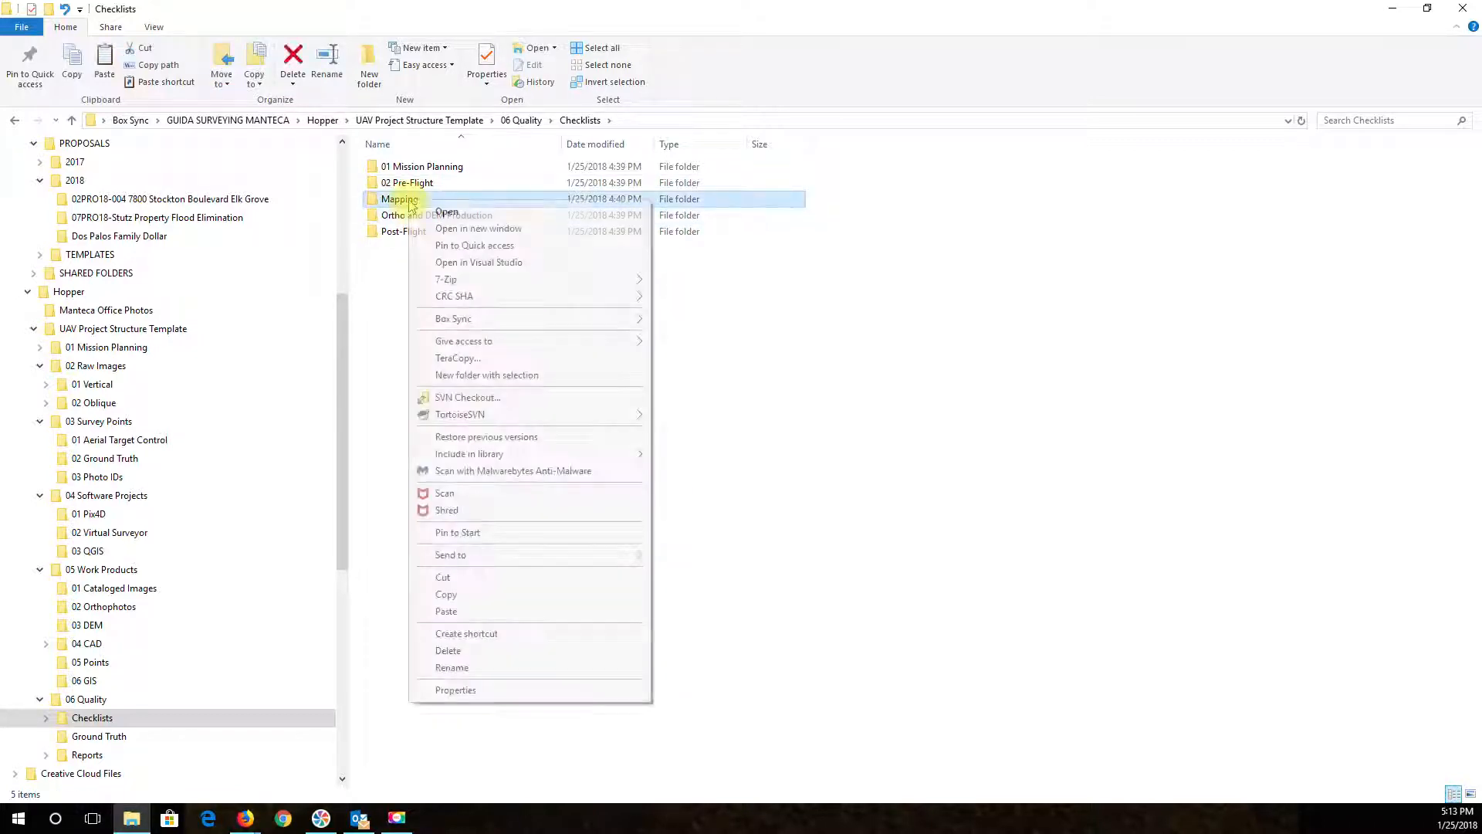
left_click(466, 666)
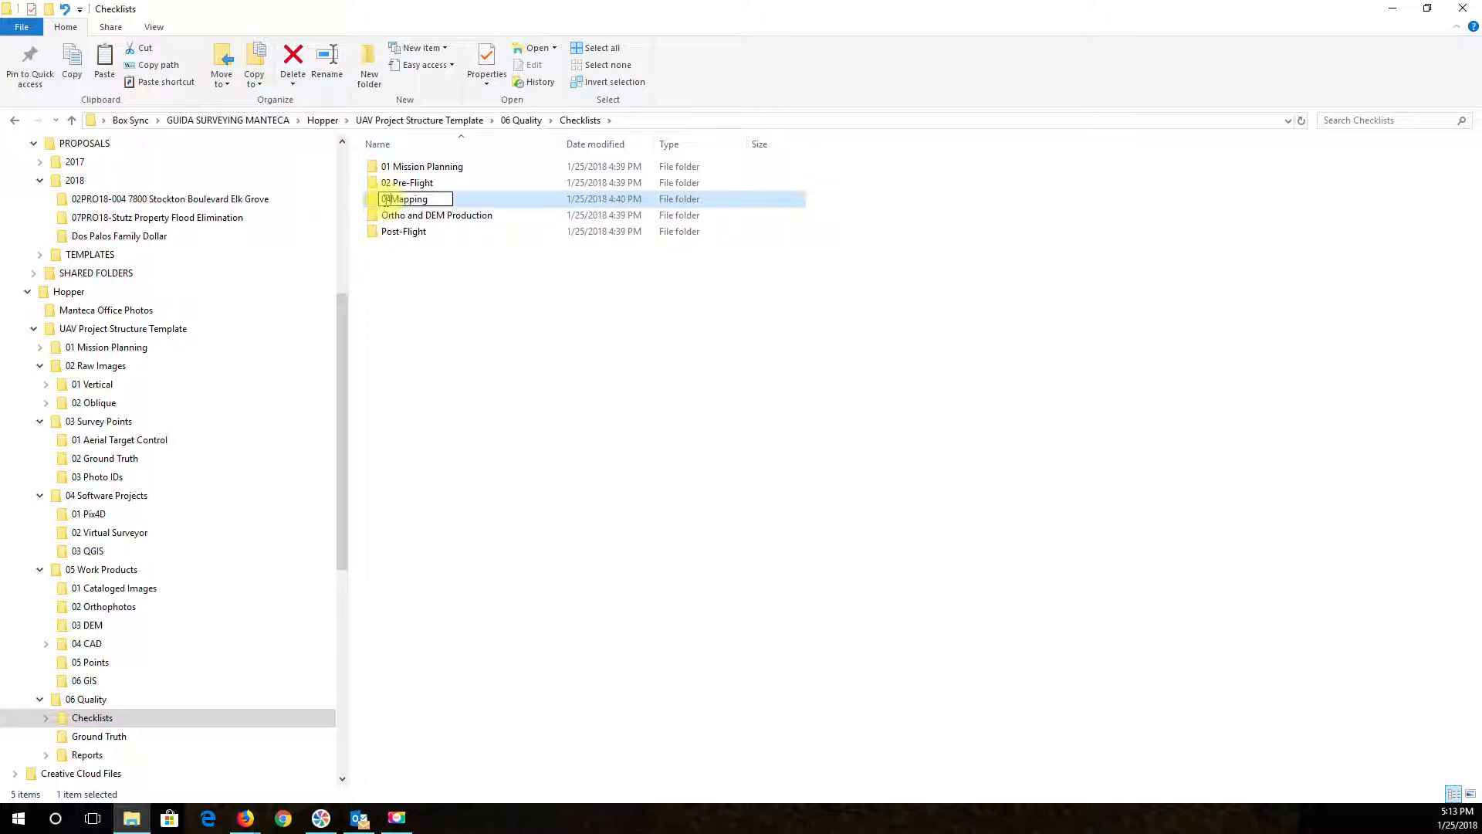
type("04")
left_click(440, 281)
Rename the Ortho and DEM Production folder in Checklists as 03 Ortho and DEM Production
right_click(437, 218)
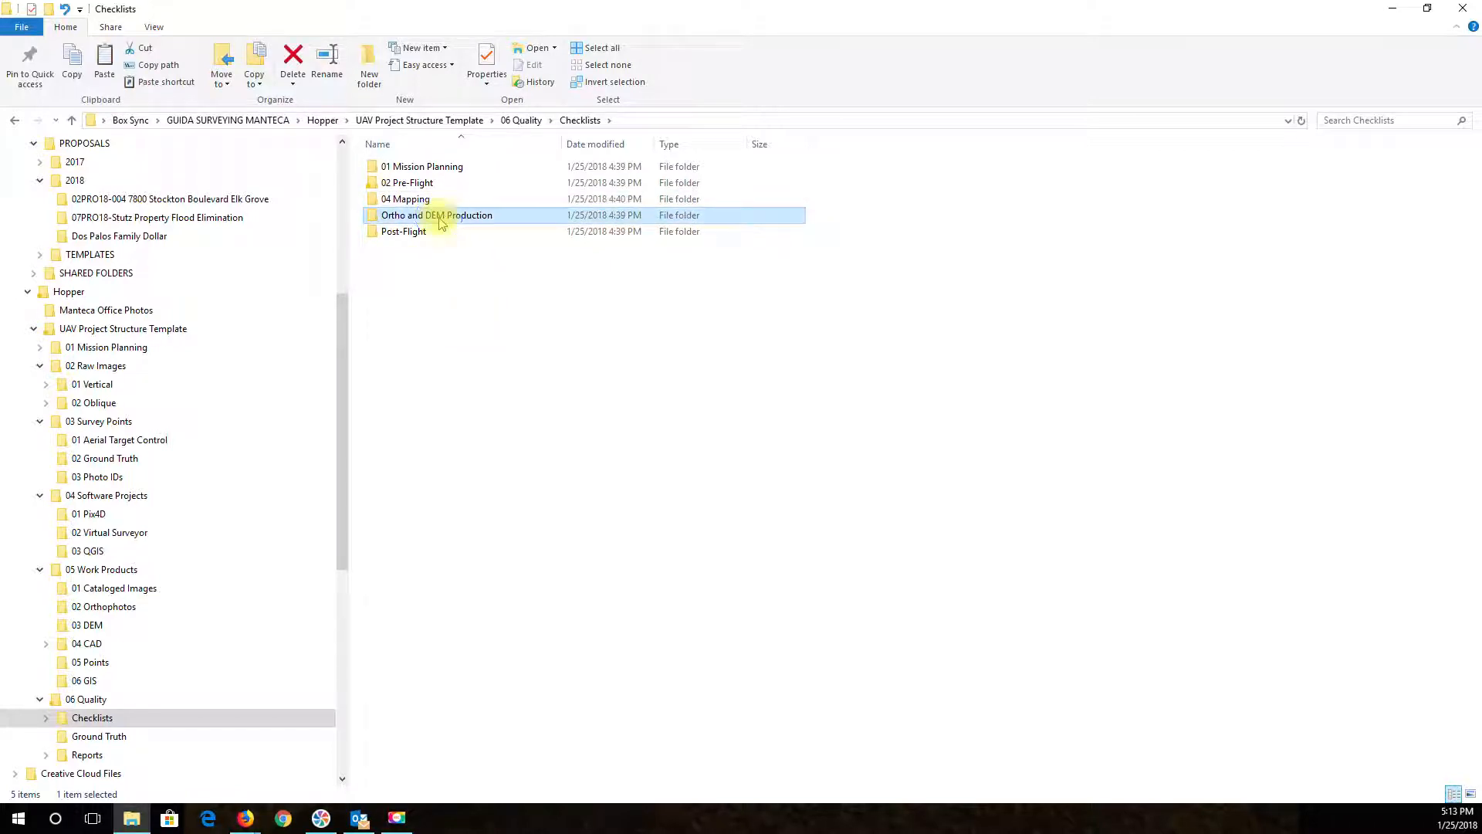
left_click(478, 685)
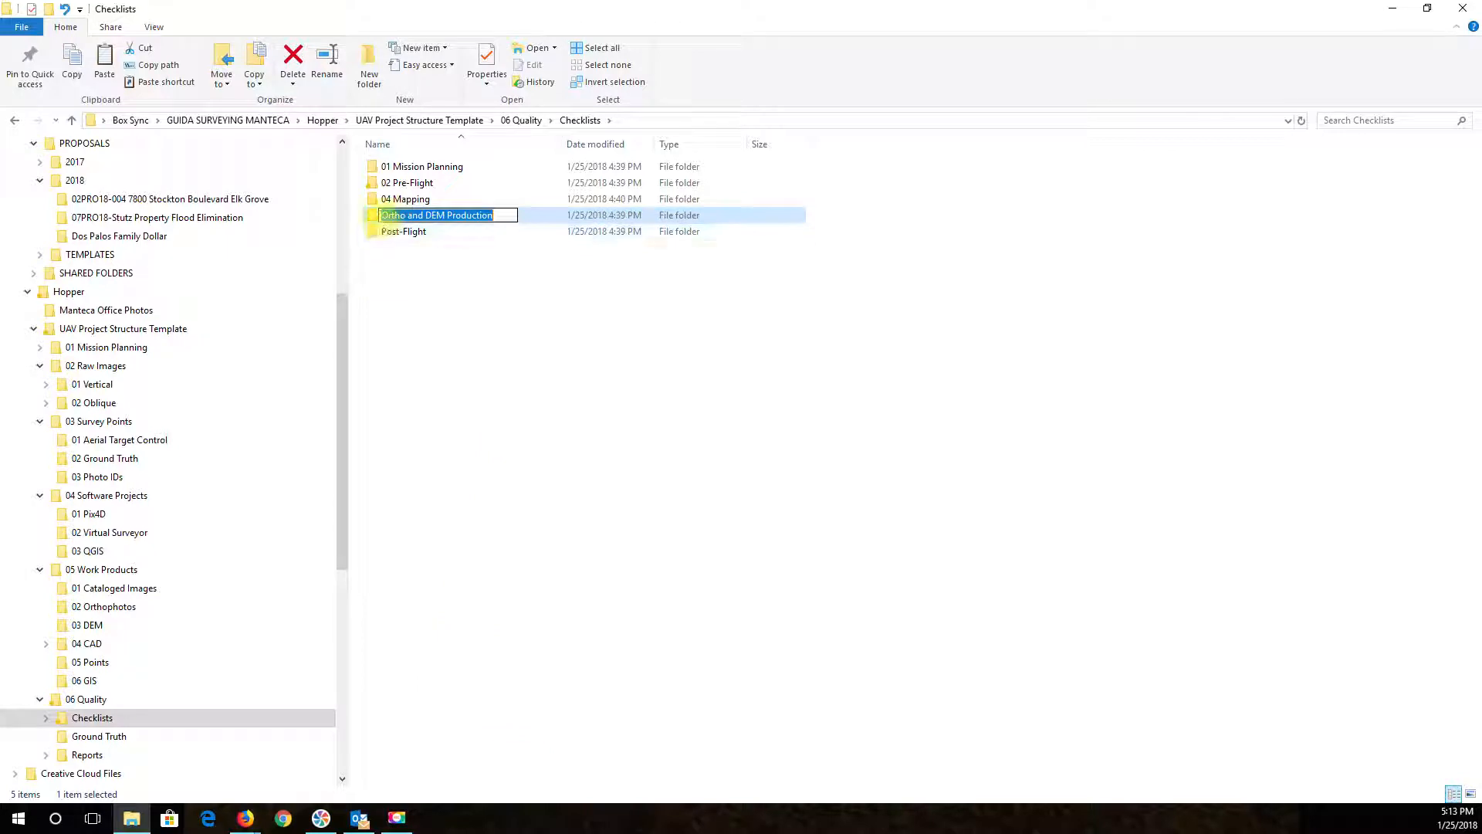
type("03")
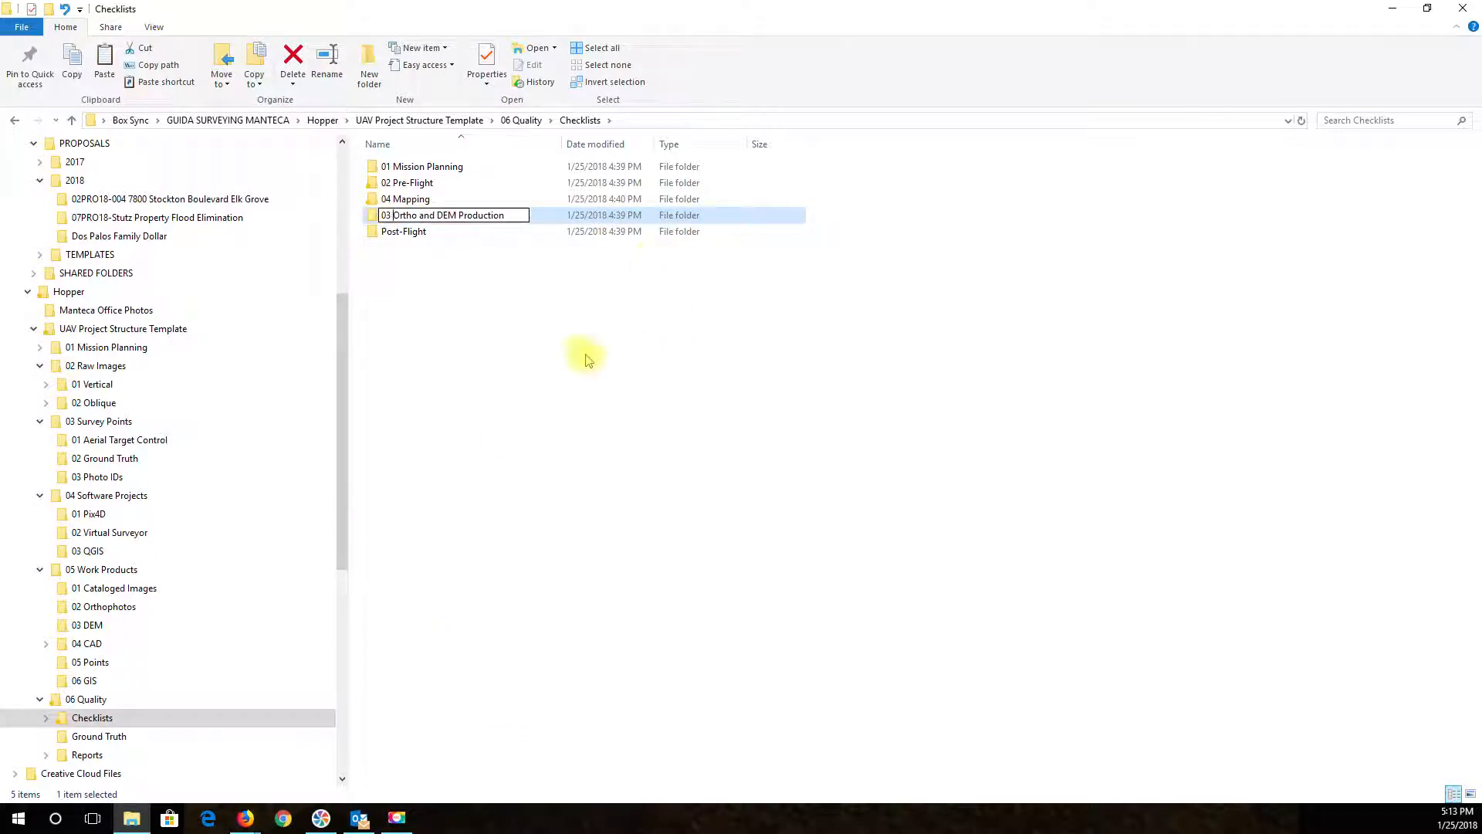
key("Return")
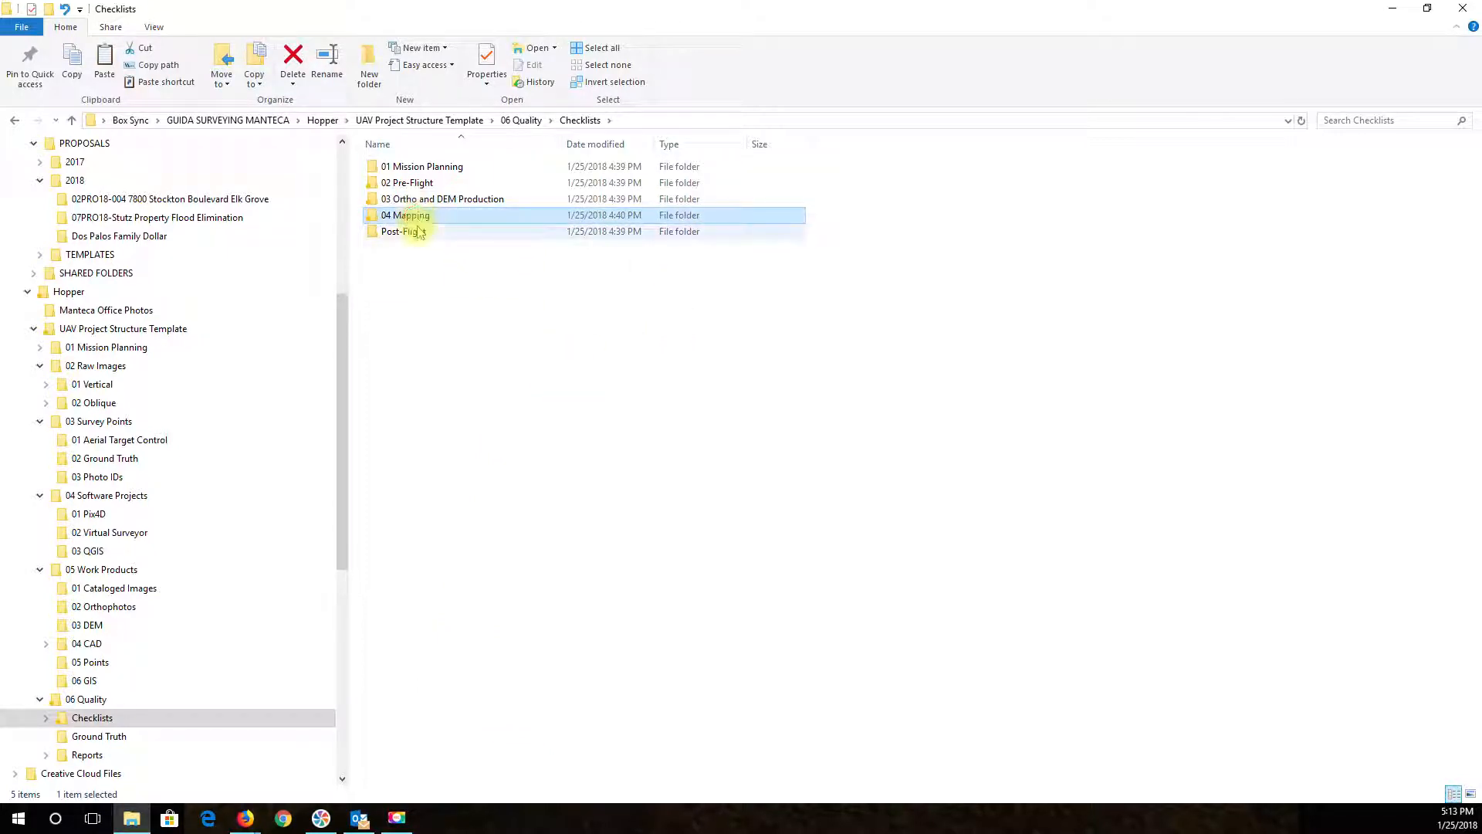
Rename the Post-Flight folder in Checklists as 02B Post-Flight
right_click(409, 231)
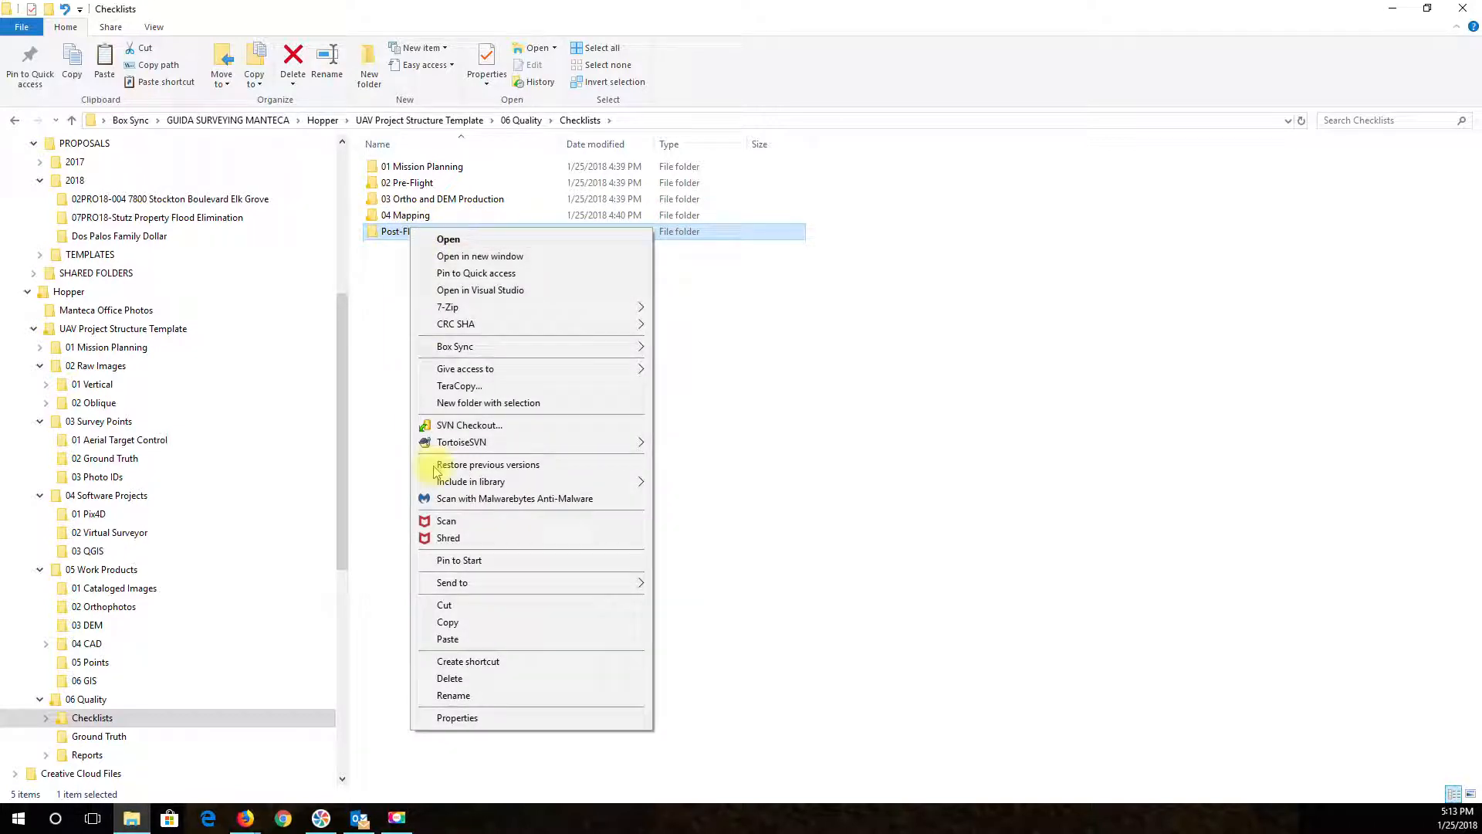
left_click(398, 231)
right_click(399, 232)
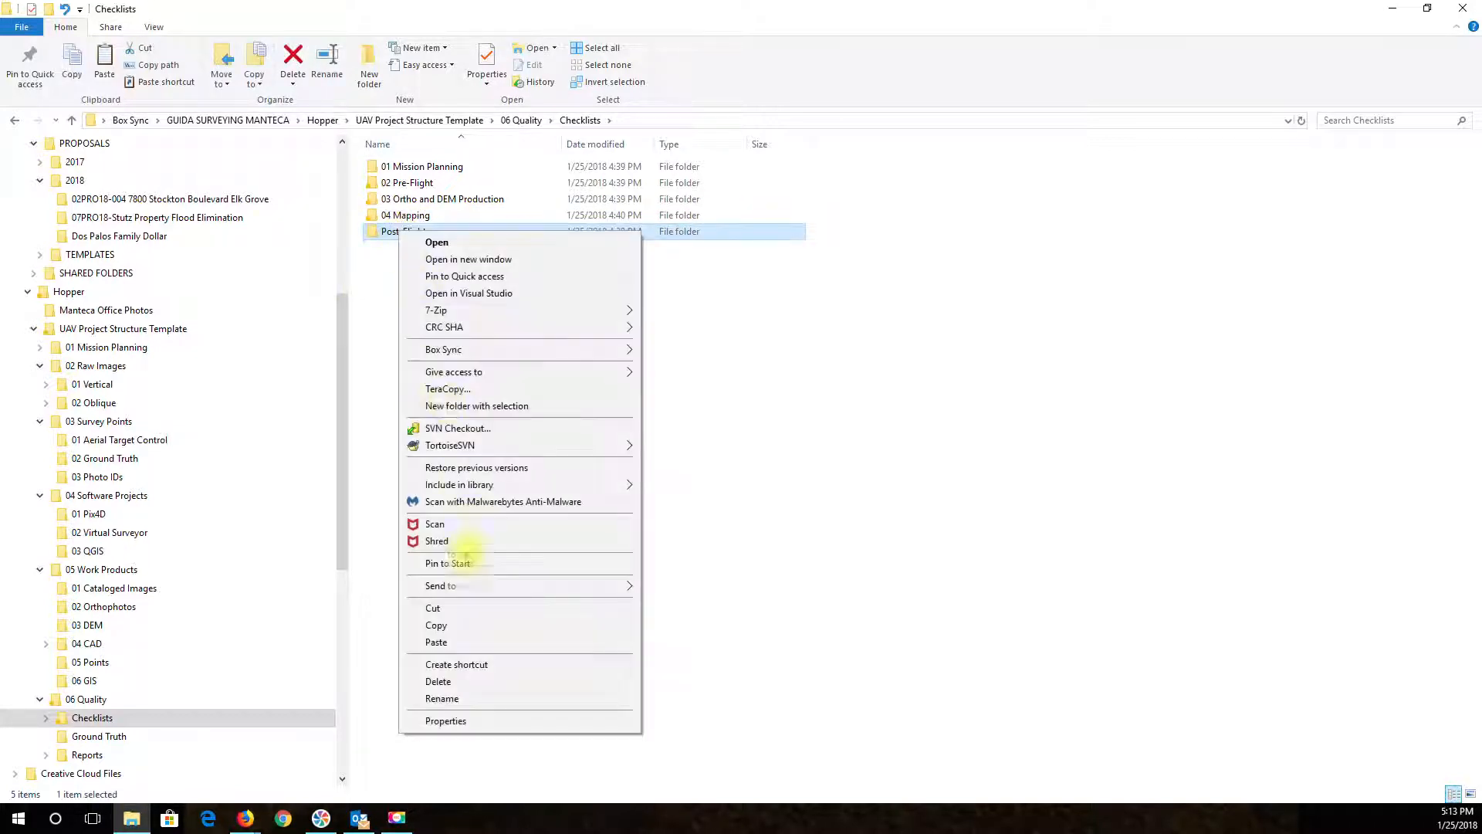
left_click(441, 699)
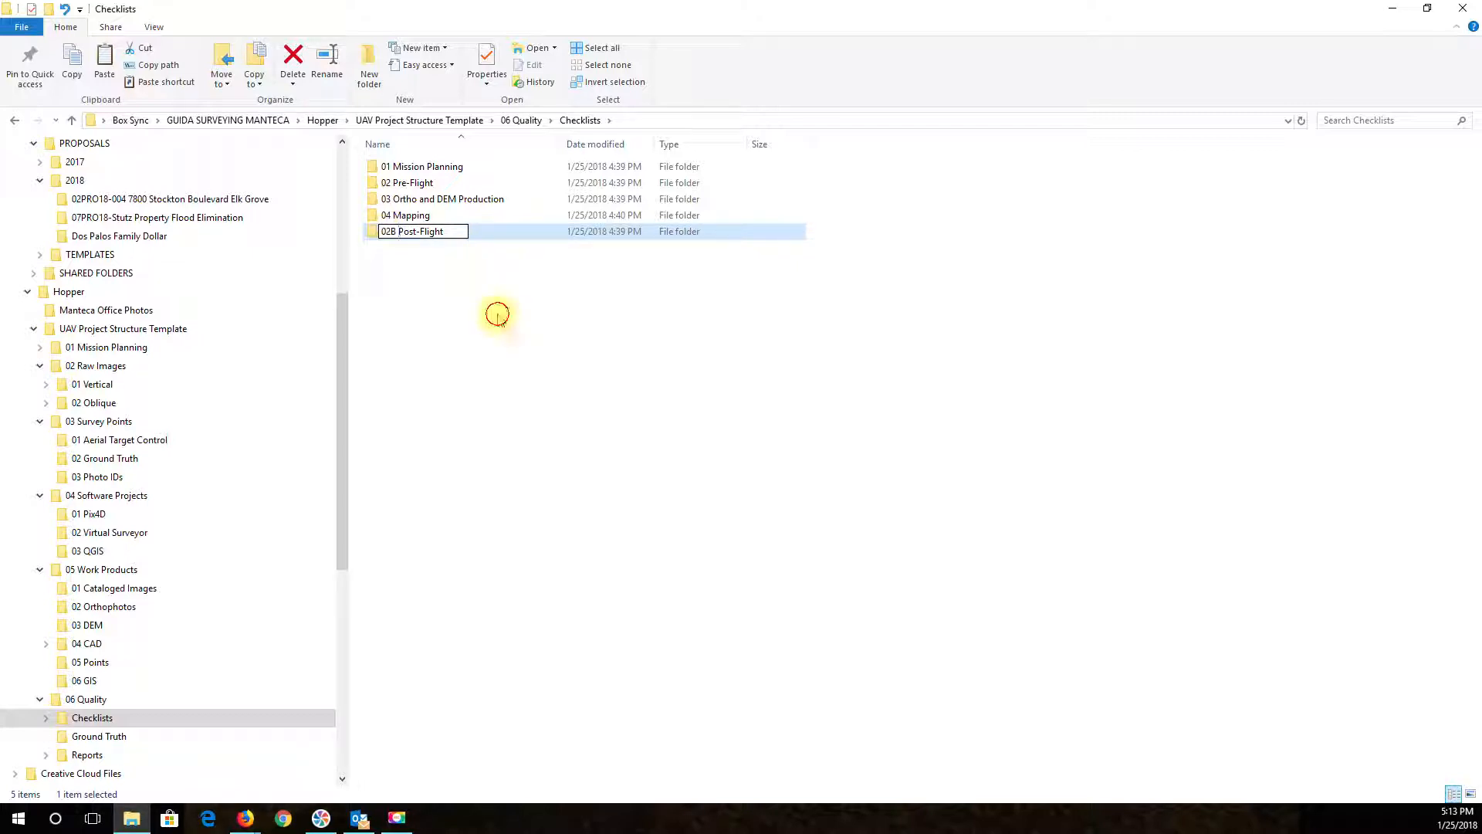
Rename the 02 Pre-Flight folder in Checklists as 02A Pre-Flight
left_click(407, 186)
right_click(407, 187)
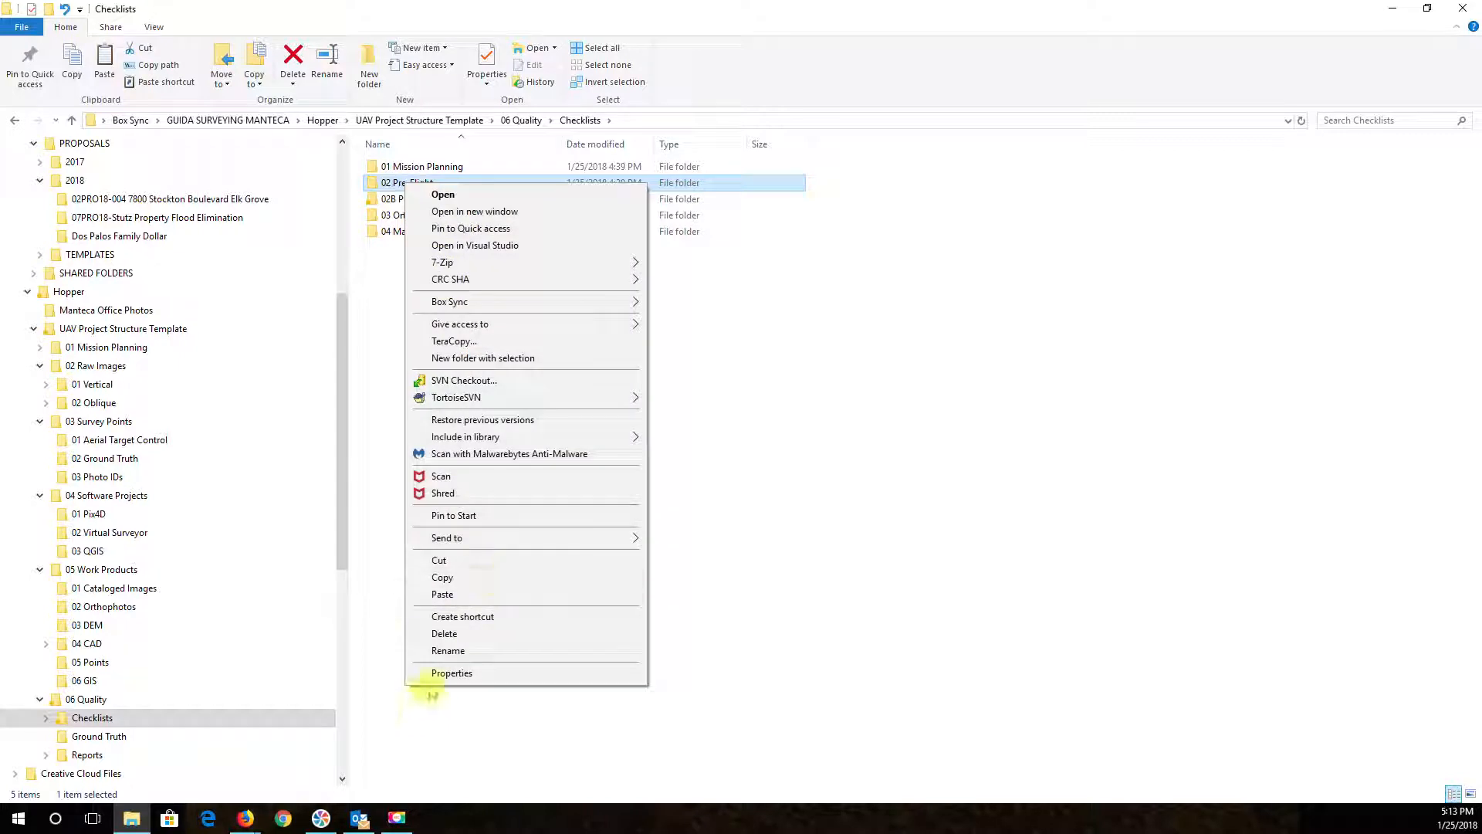
left_click(445, 651)
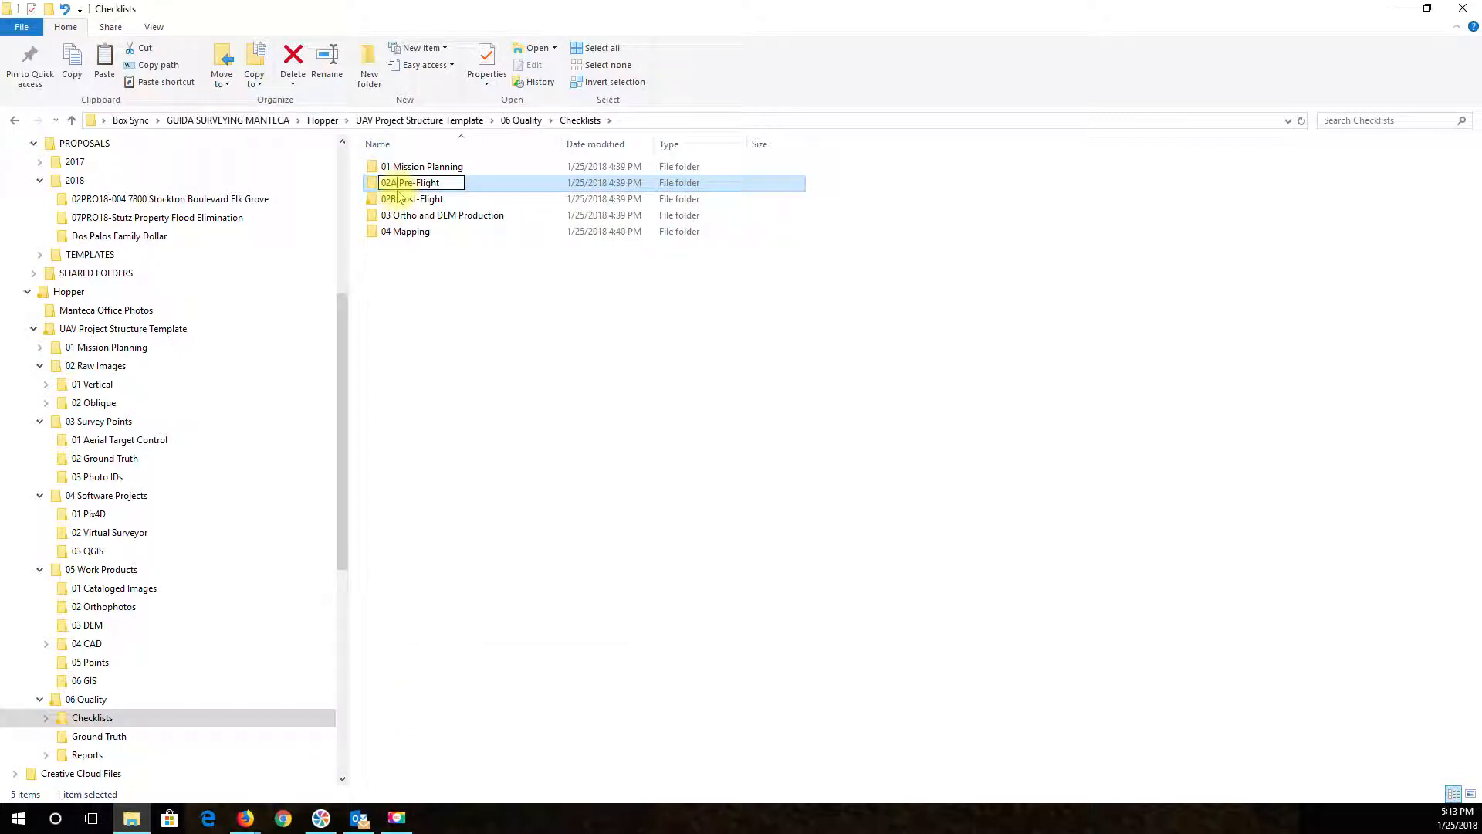
left_click(463, 279)
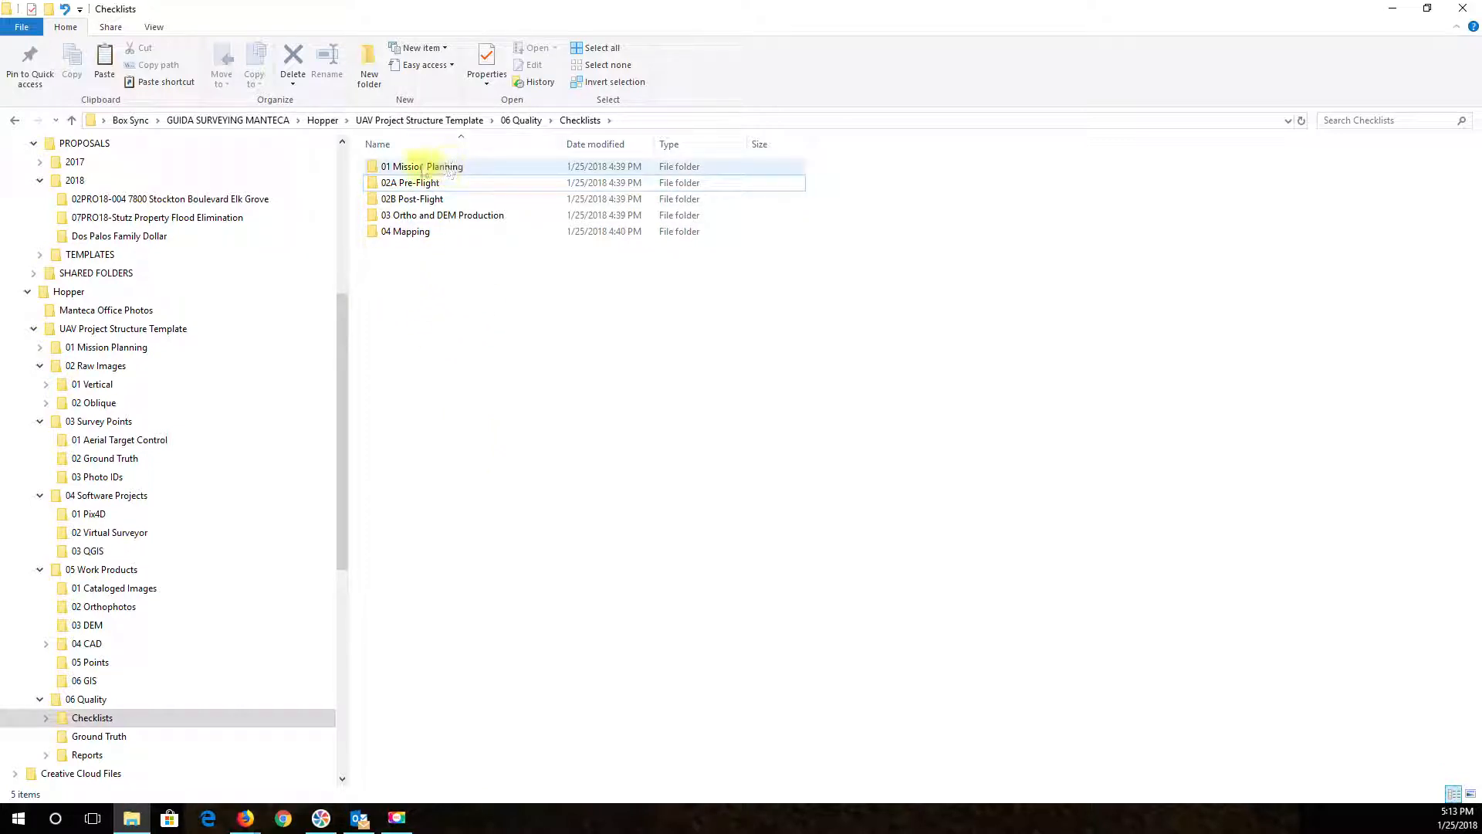
Go back up to the 06 Quality folder and open its Ground Truth subfolder
left_click(590, 122)
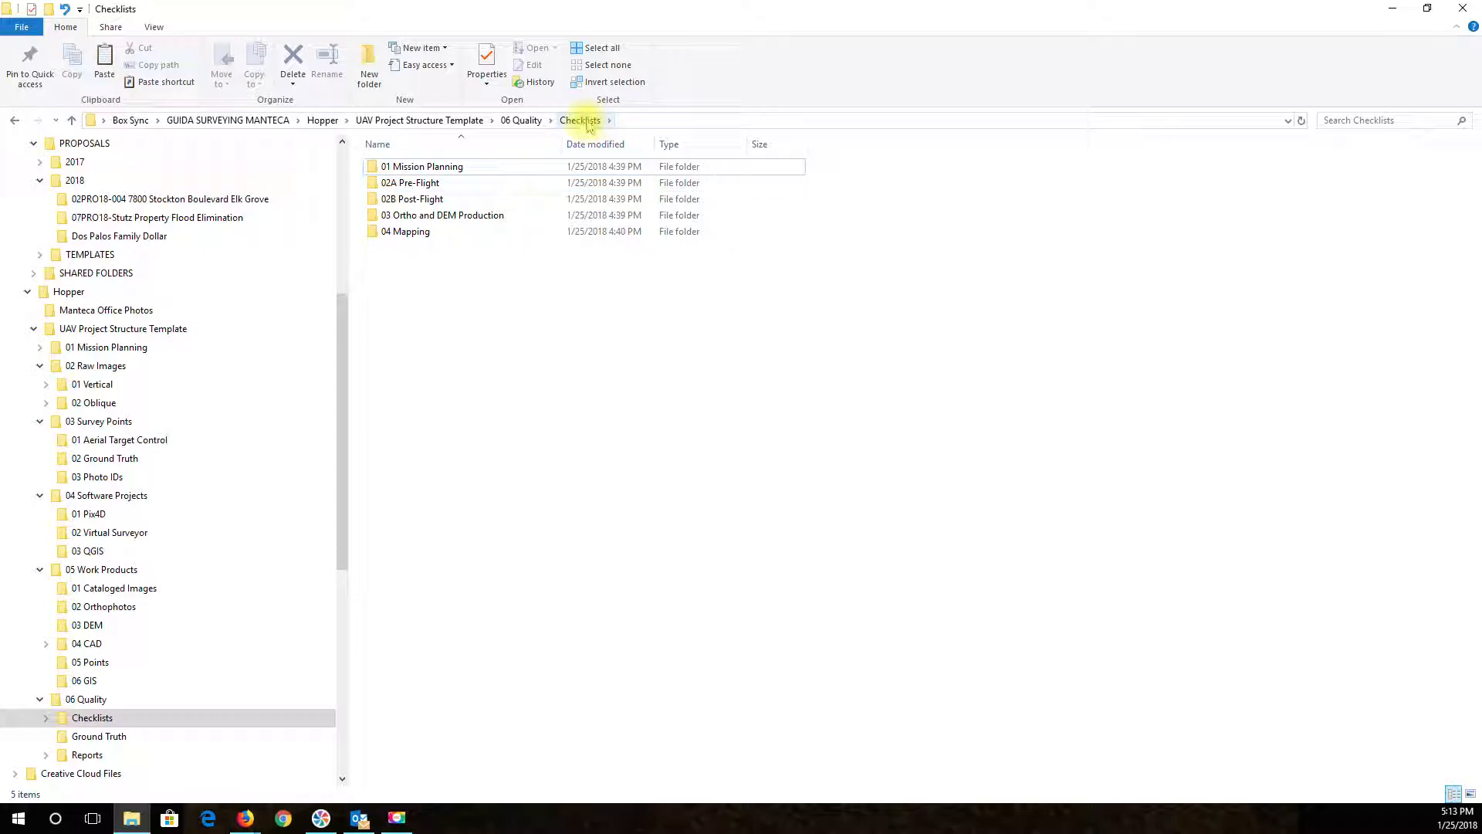
left_click(522, 122)
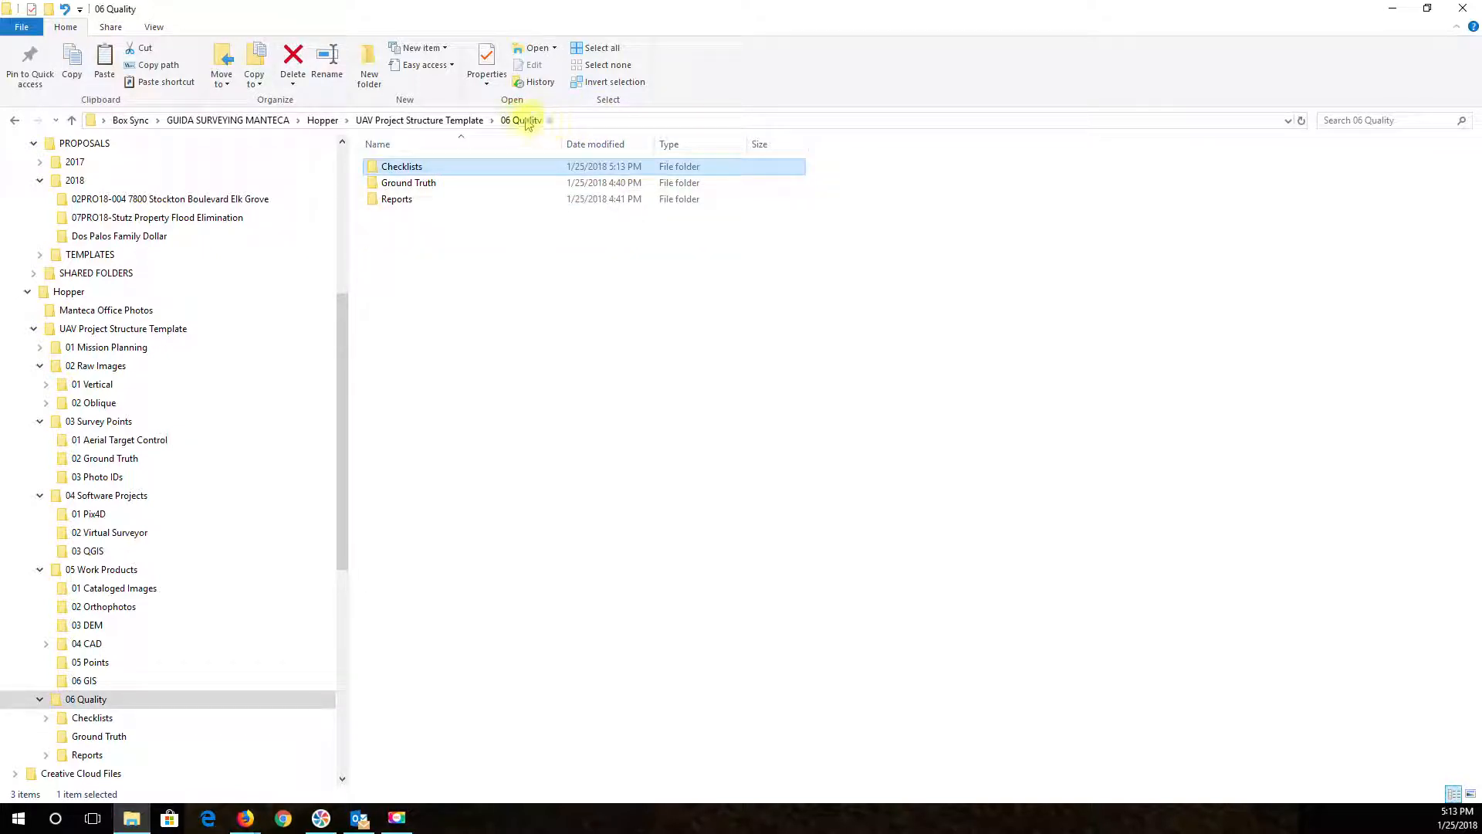
double_click(432, 183)
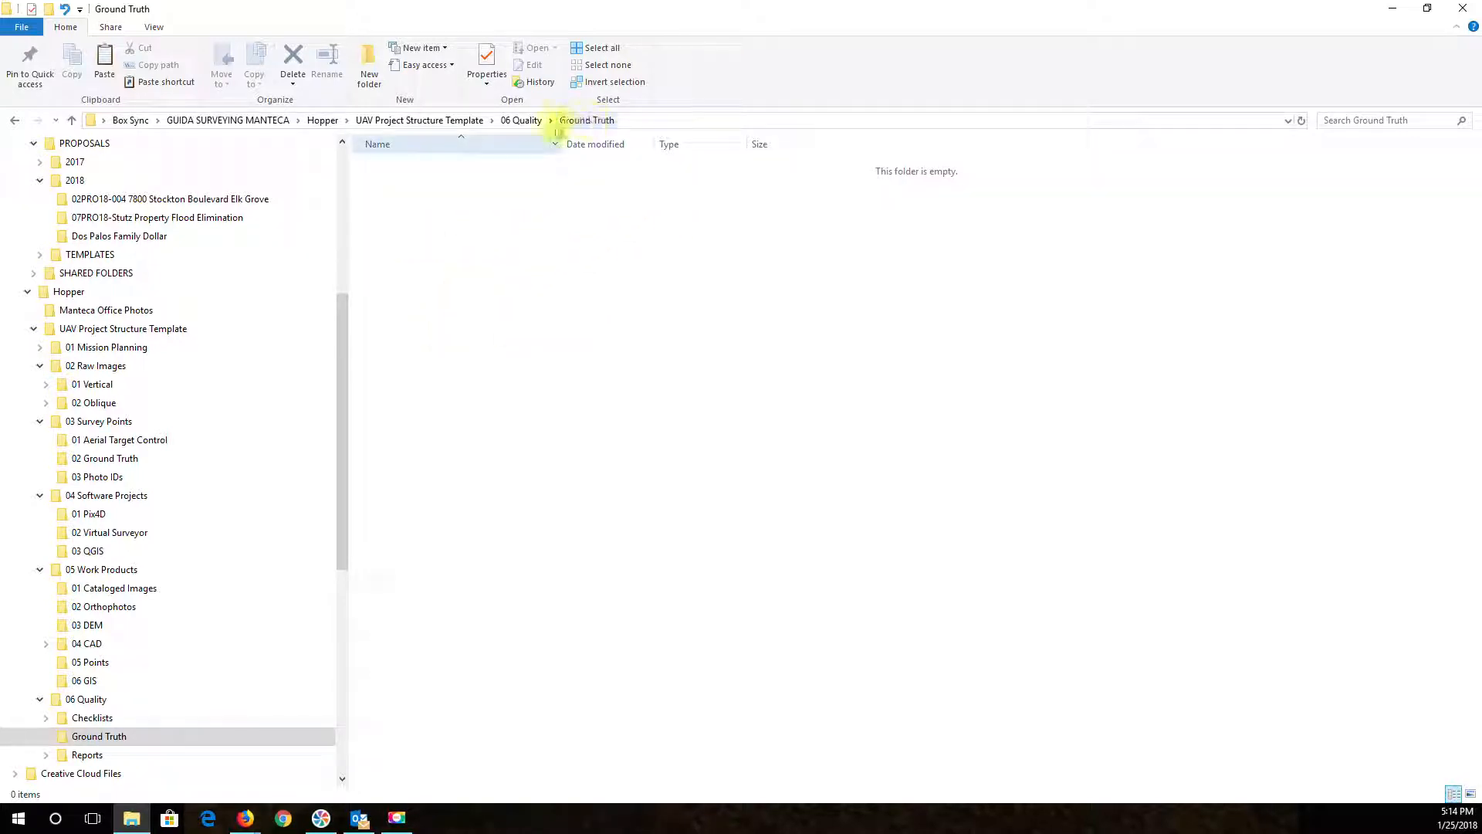
Return to the UAV Project Structure Template folder and reopen Ground Truth inside 06 Quality
left_click(537, 122)
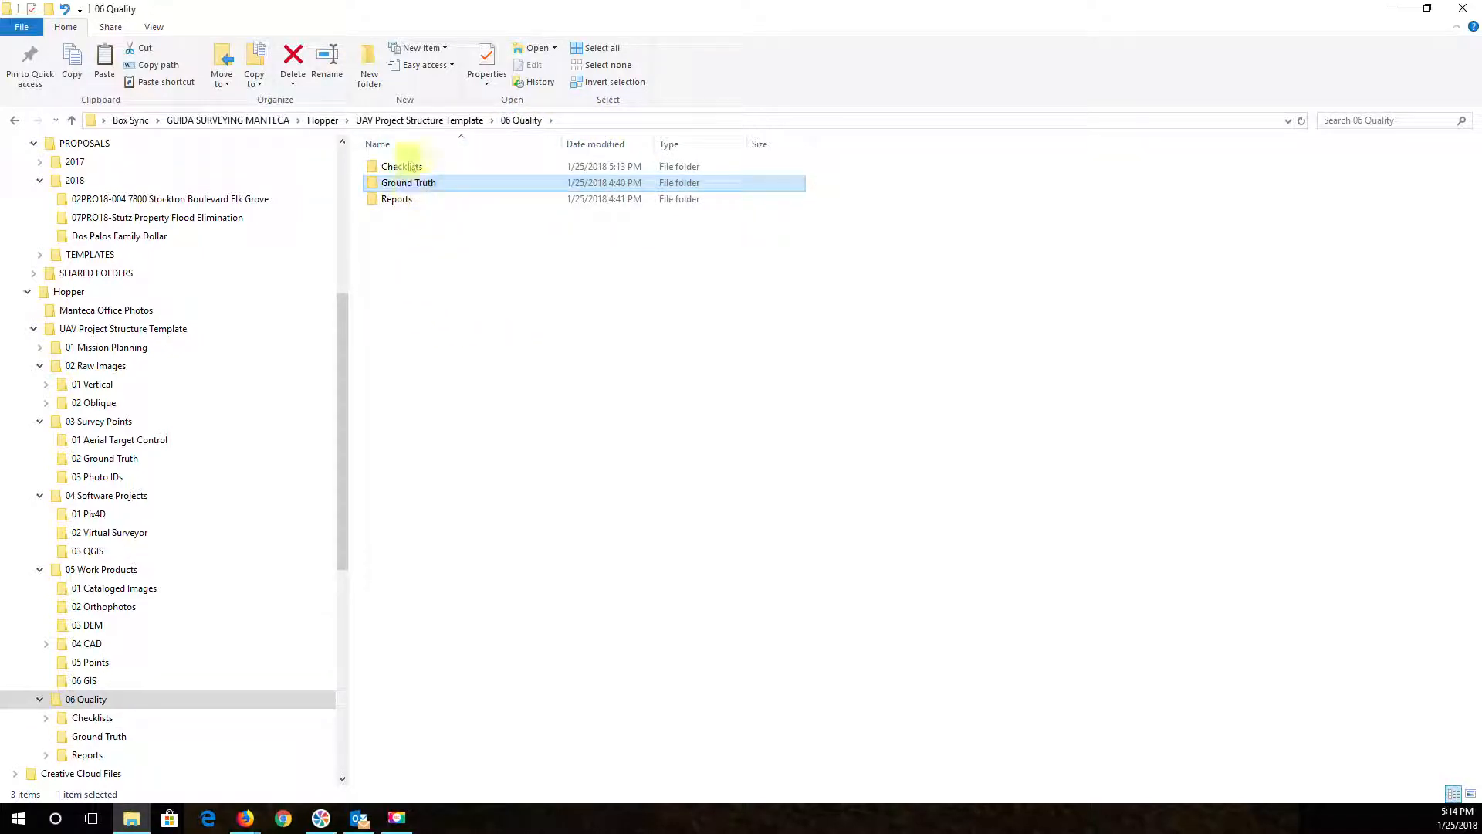
left_click(417, 121)
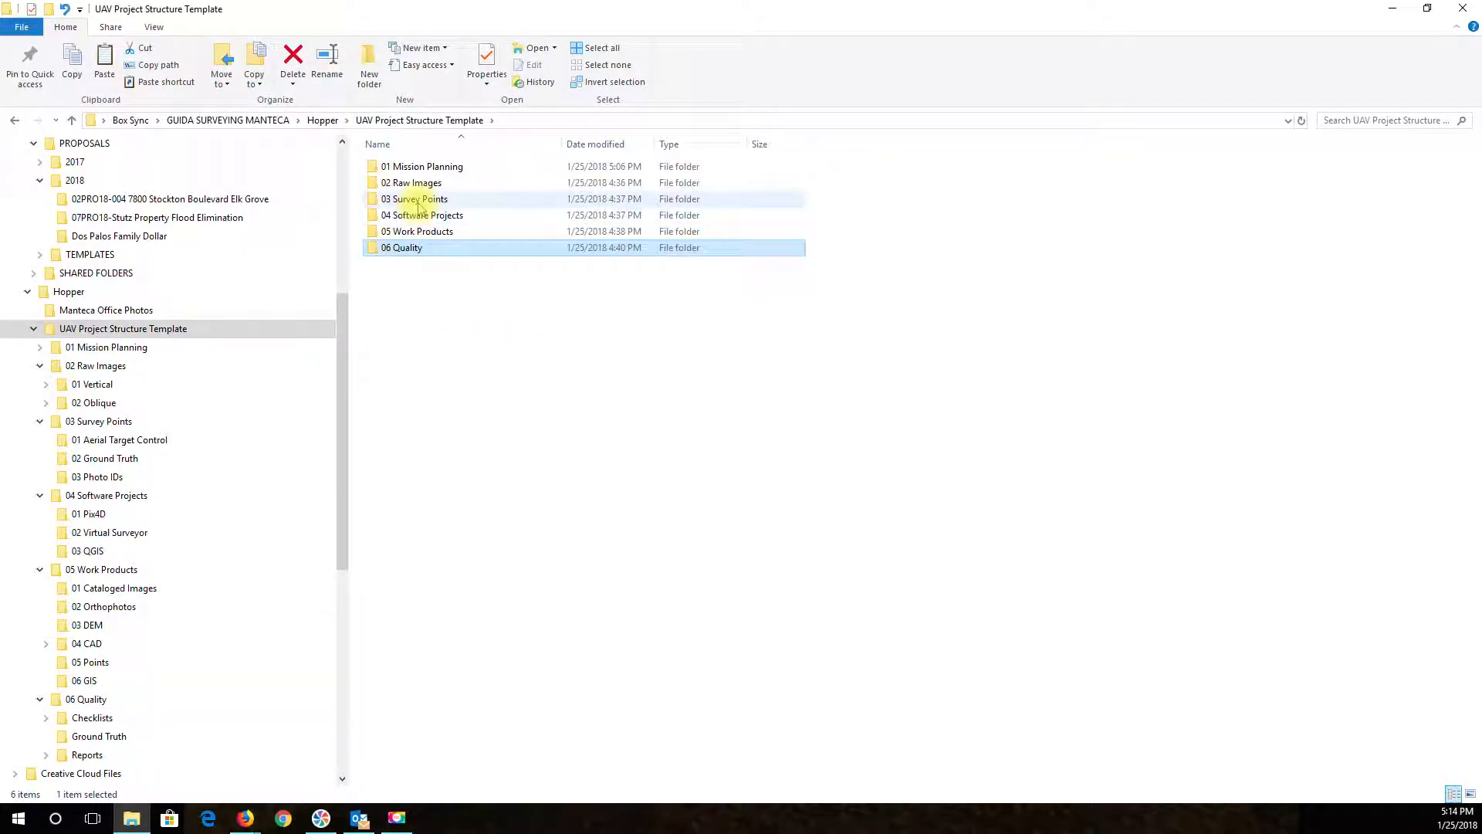
left_click(414, 253)
double_click(415, 253)
double_click(422, 183)
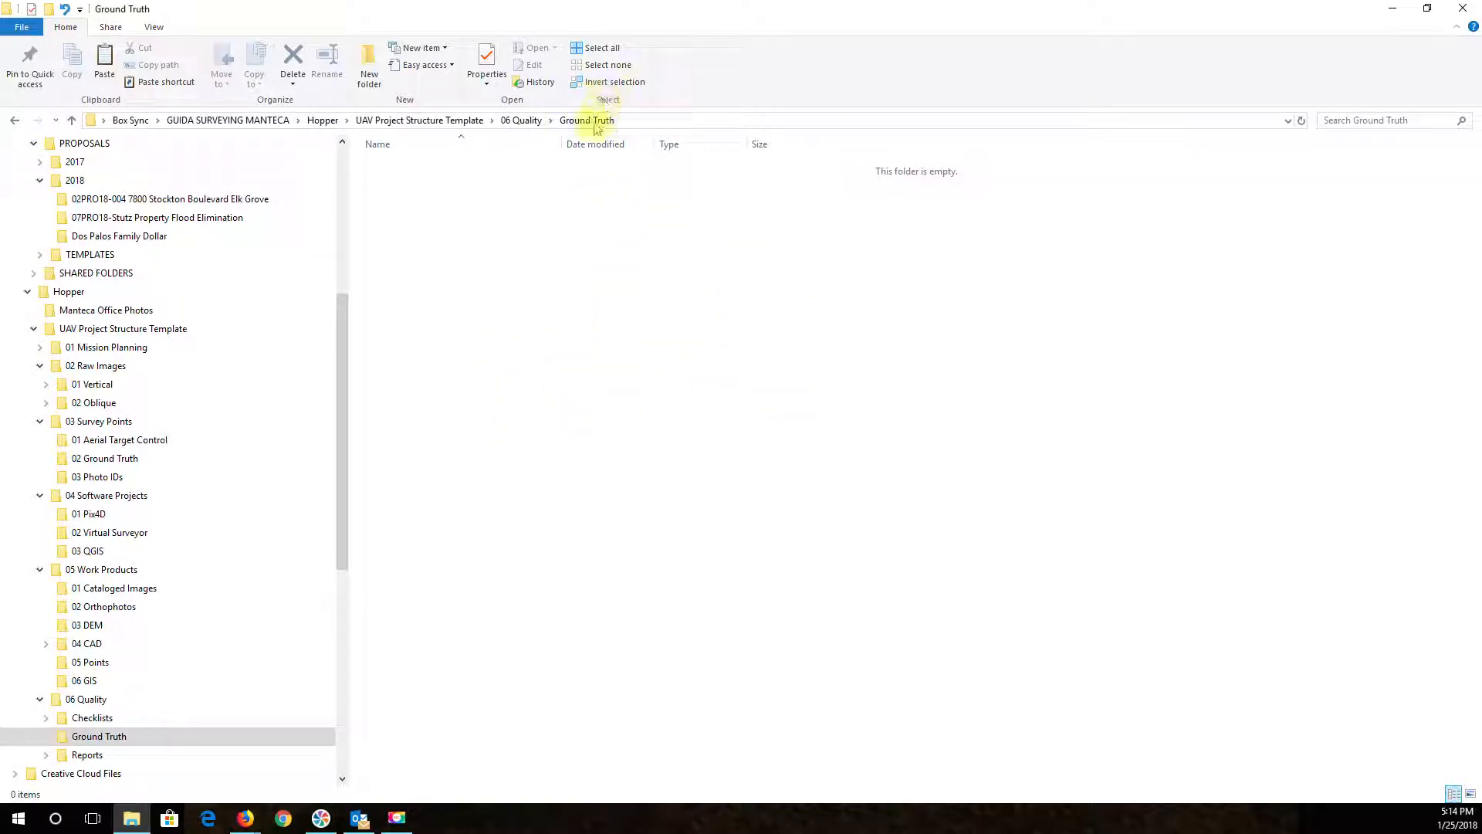
Open Reports inside 06 Quality and examine its DEM Quality, Mapping Quality and Ortho Quality subfolders by highlighting each one
left_click(538, 122)
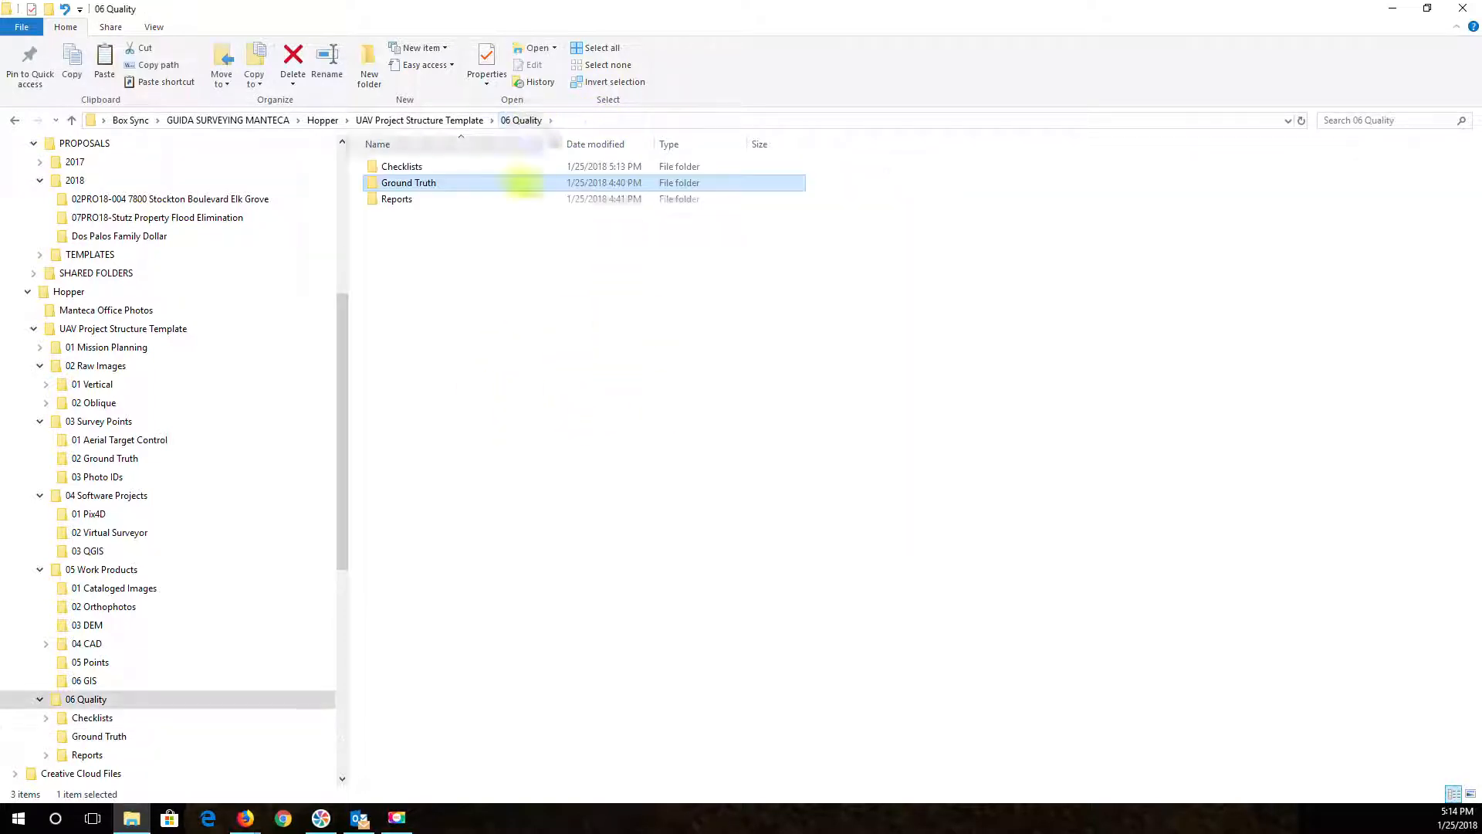
double_click(401, 199)
left_click(413, 168)
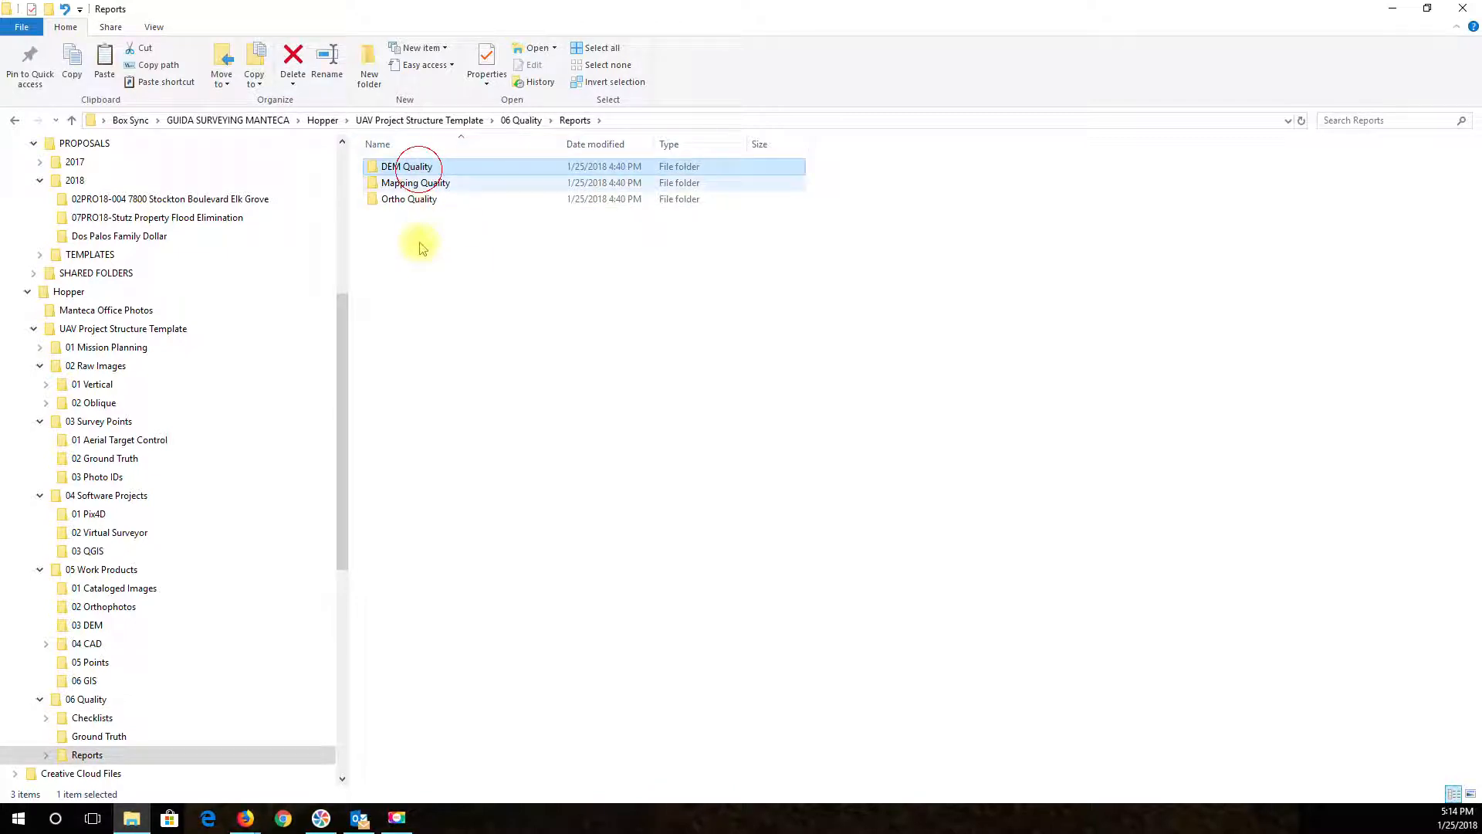
left_click(425, 187)
left_click(429, 203)
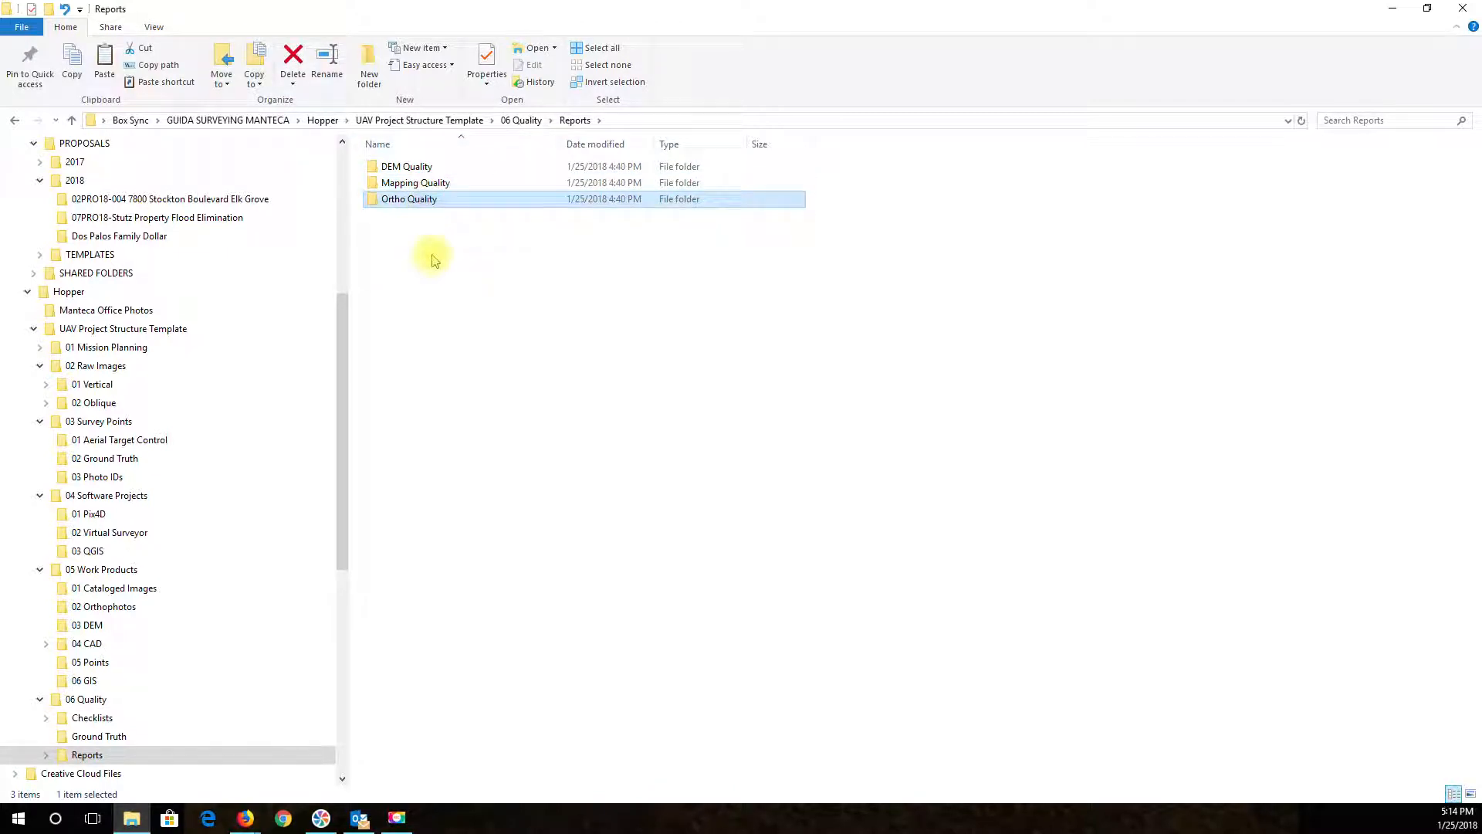
left_click(423, 170)
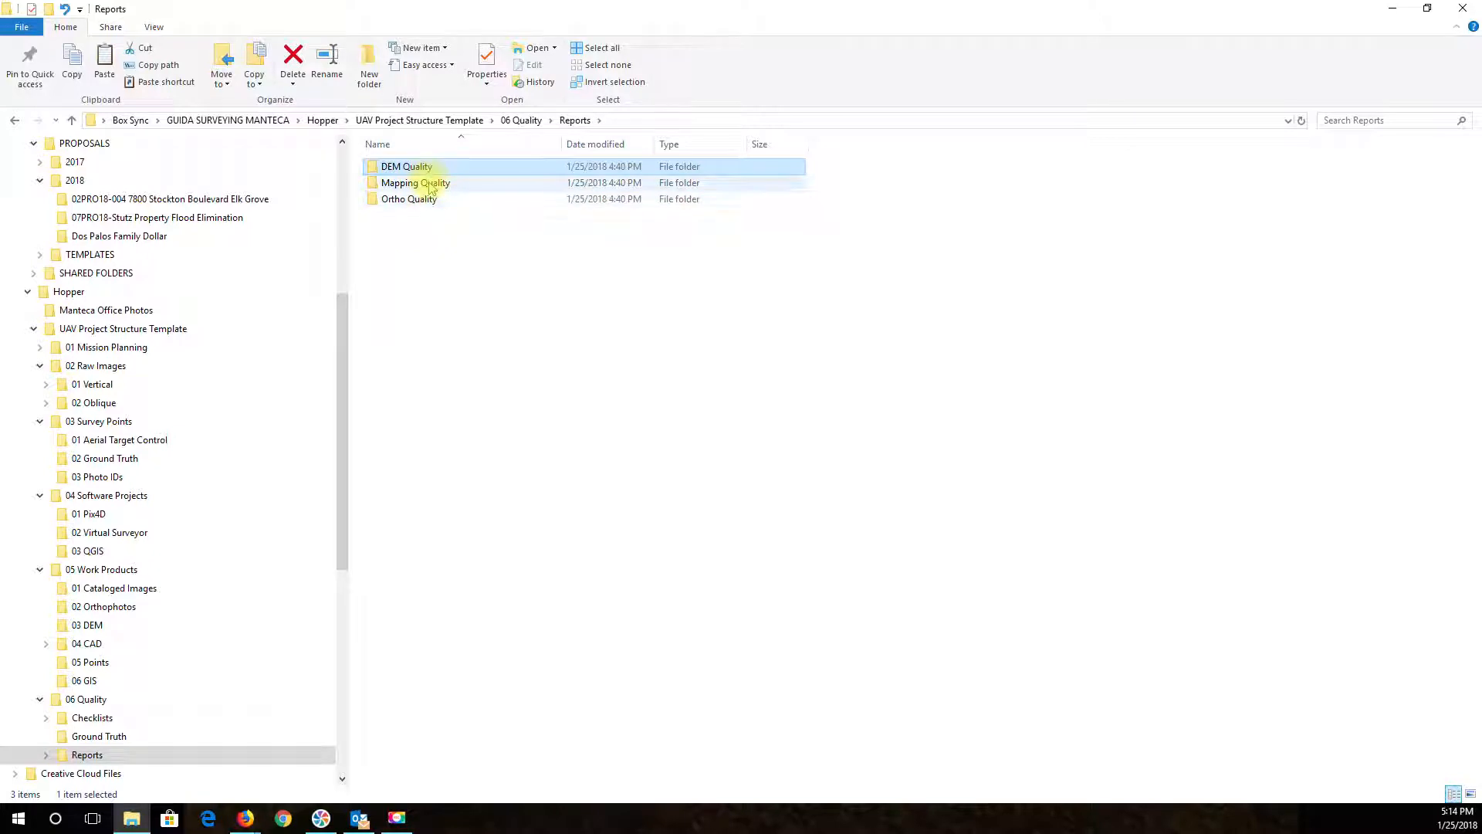
left_click(430, 184)
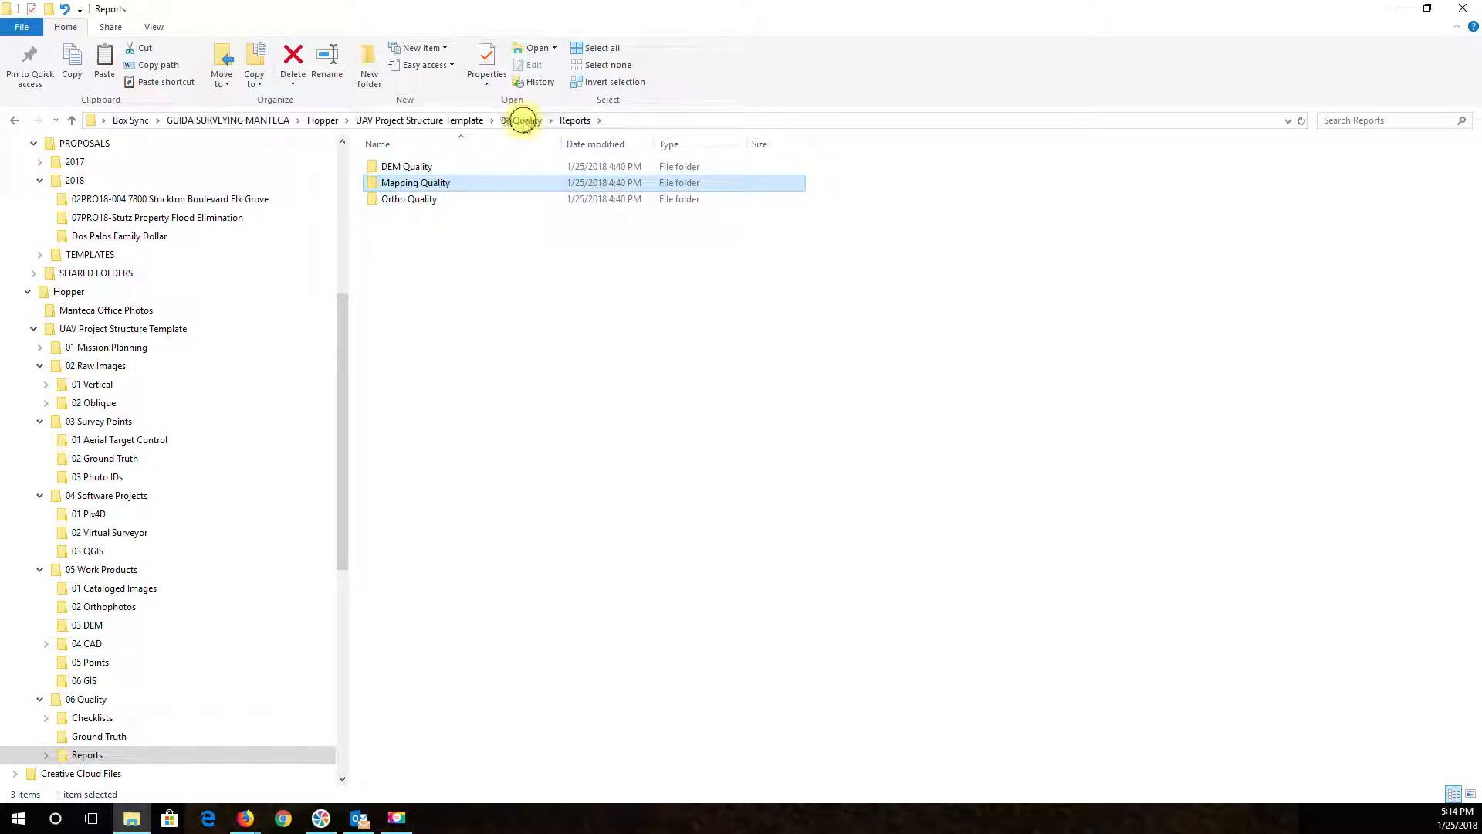
Highlight Ground Truth in 06 Quality, and return to the UAV Project Structure Template folder to review its numbered folders
left_click(523, 121)
left_click(434, 187)
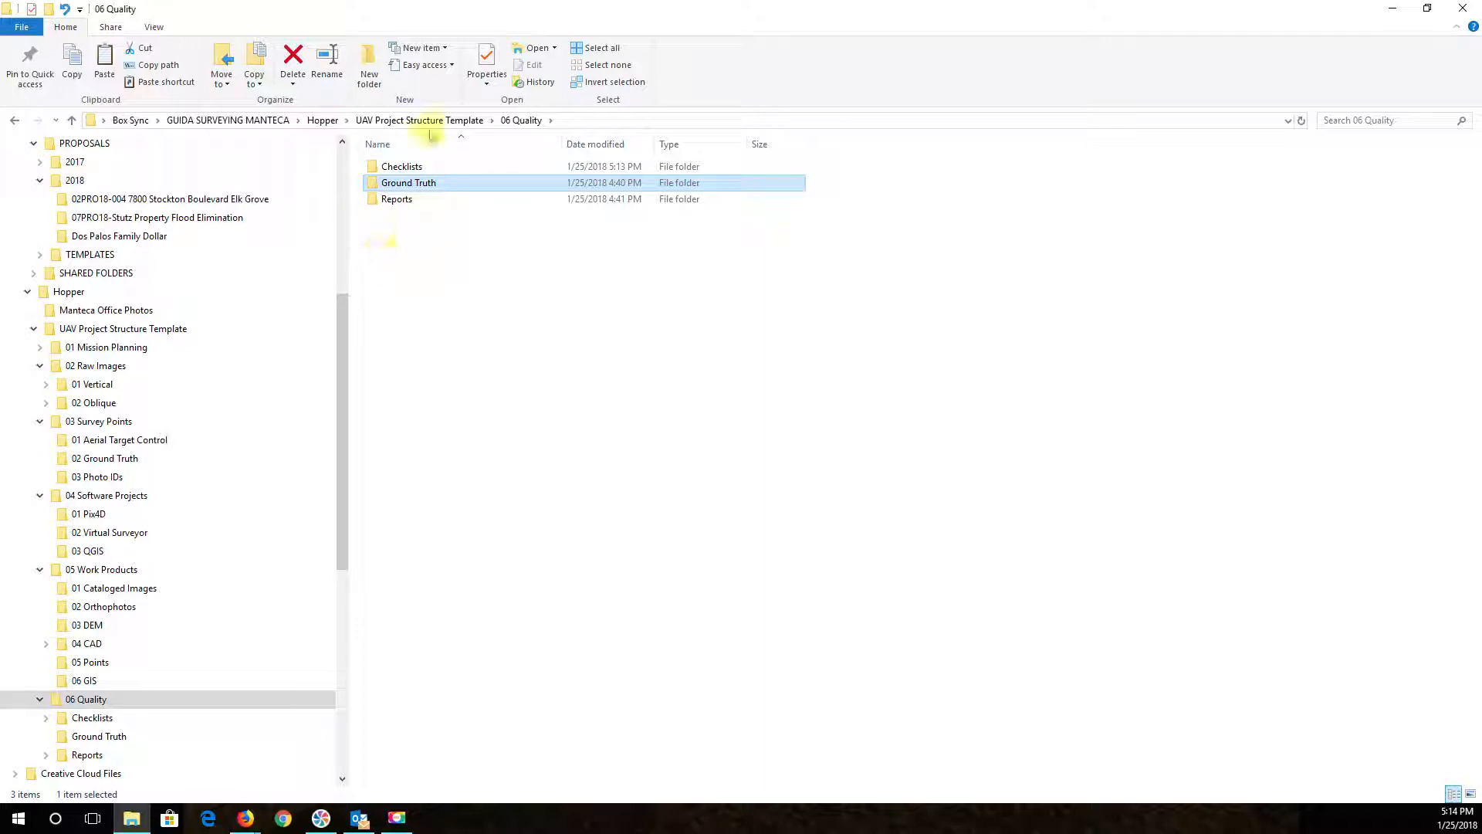
left_click(424, 122)
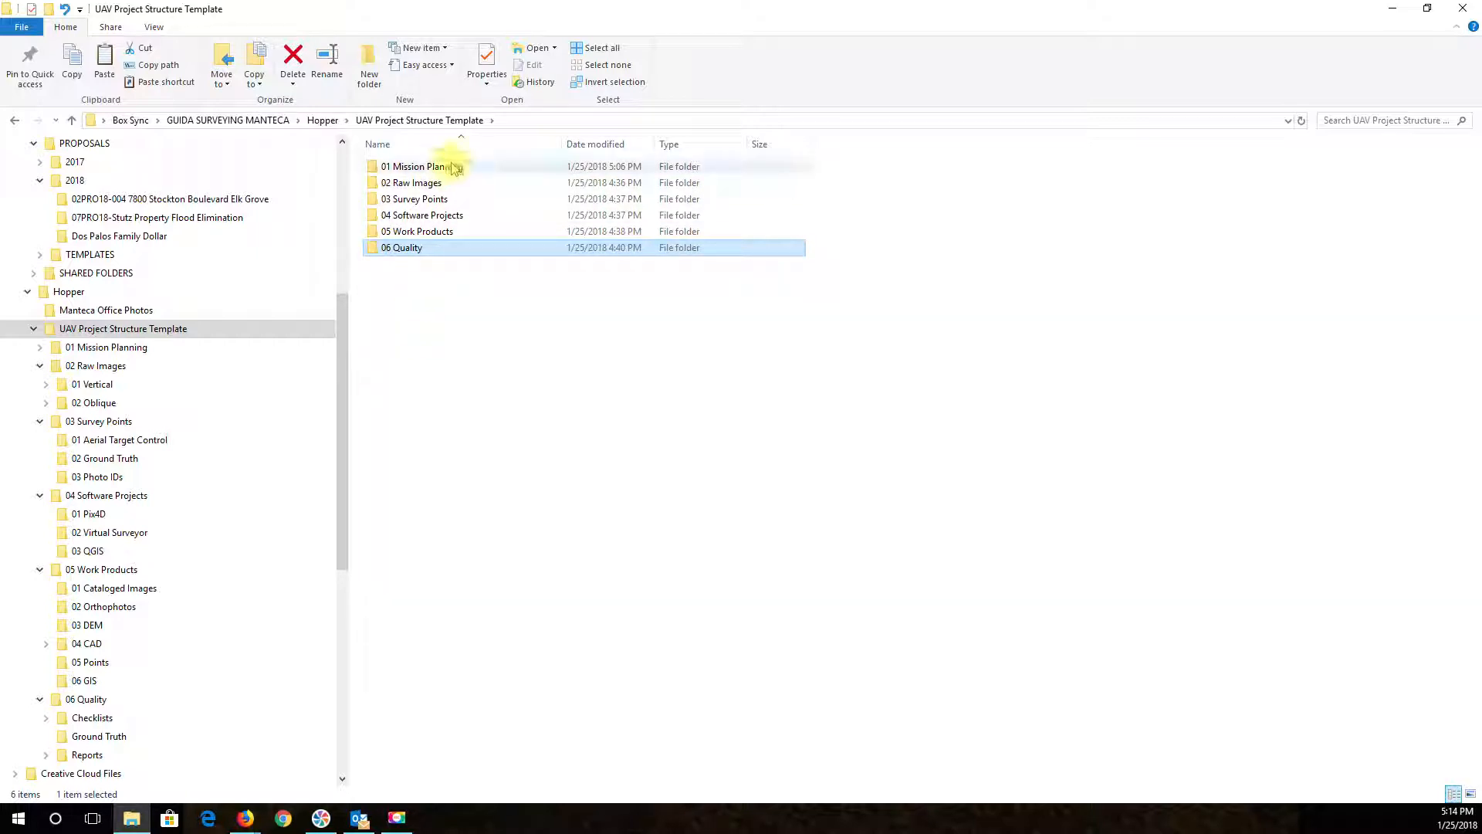
mouse_move(447, 183)
left_mouse_down()
mouse_move(423, 172)
mouse_move(463, 223)
mouse_move(436, 262)
mouse_move(424, 176)
left_mouse_up()
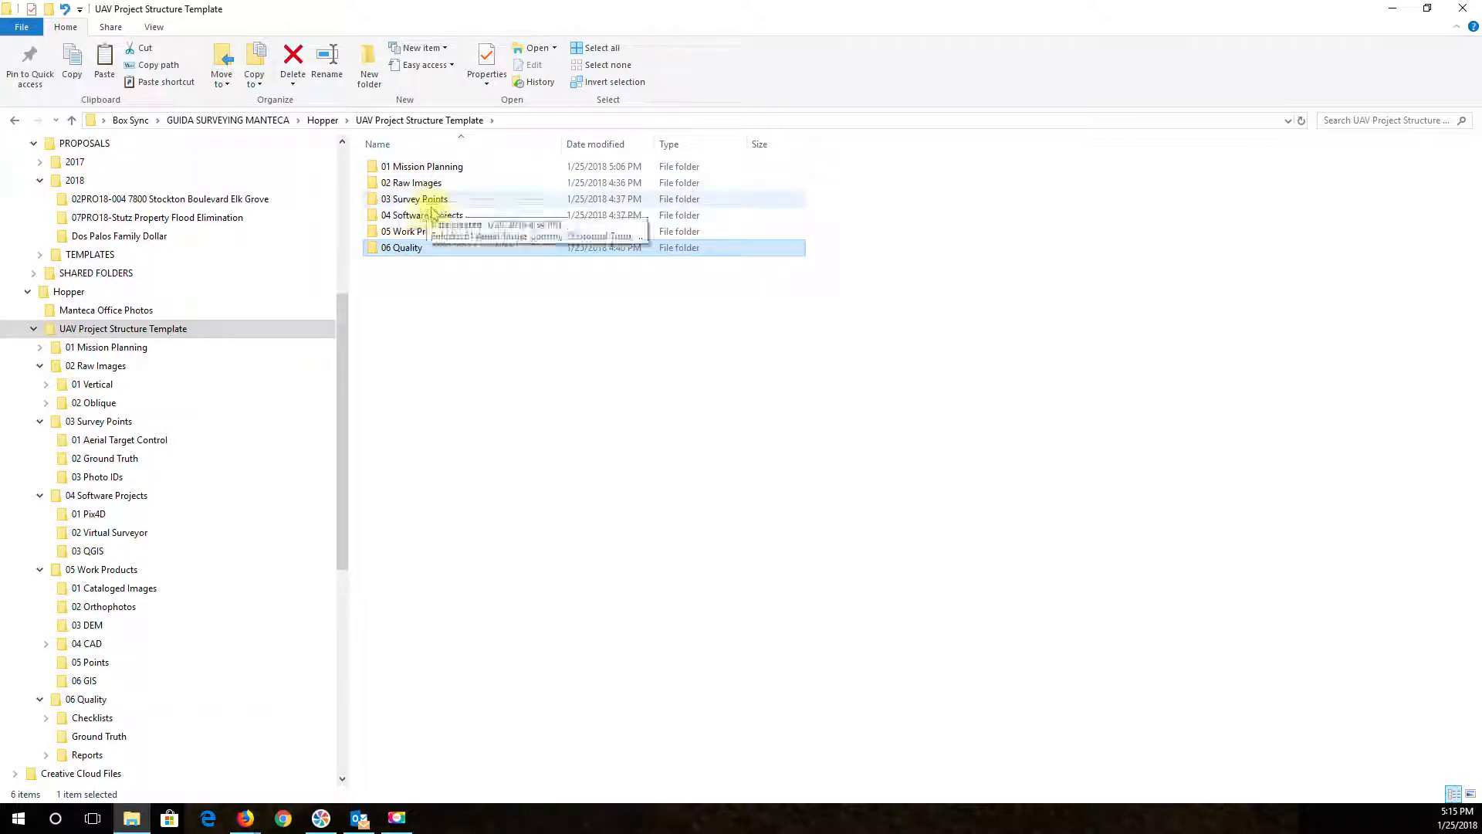